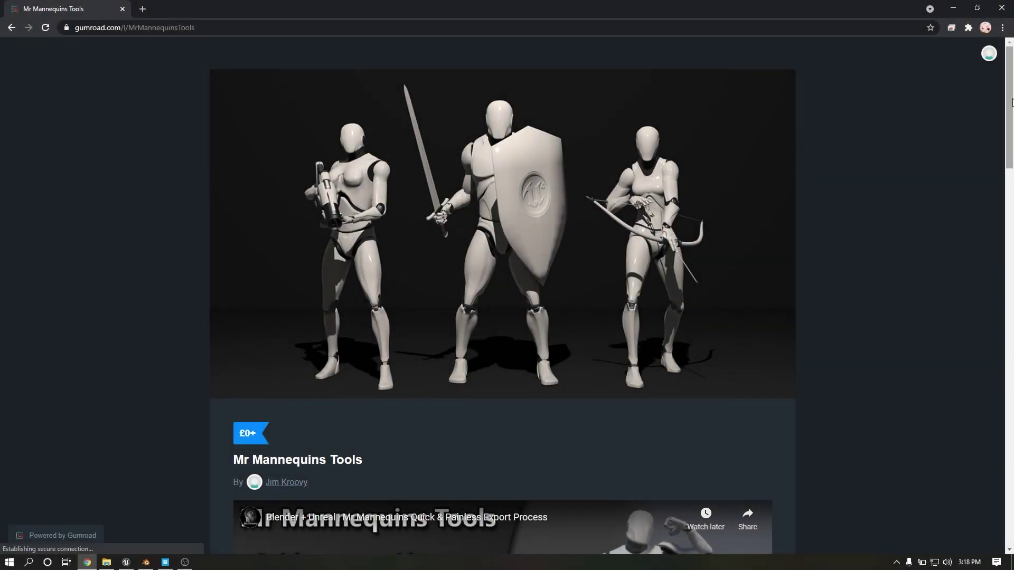
Step: Scroll the Mr Mannequins Tools Gumroad page to the licence section and launch Blender
left_click_drag(1012, 102, 1010, 497)
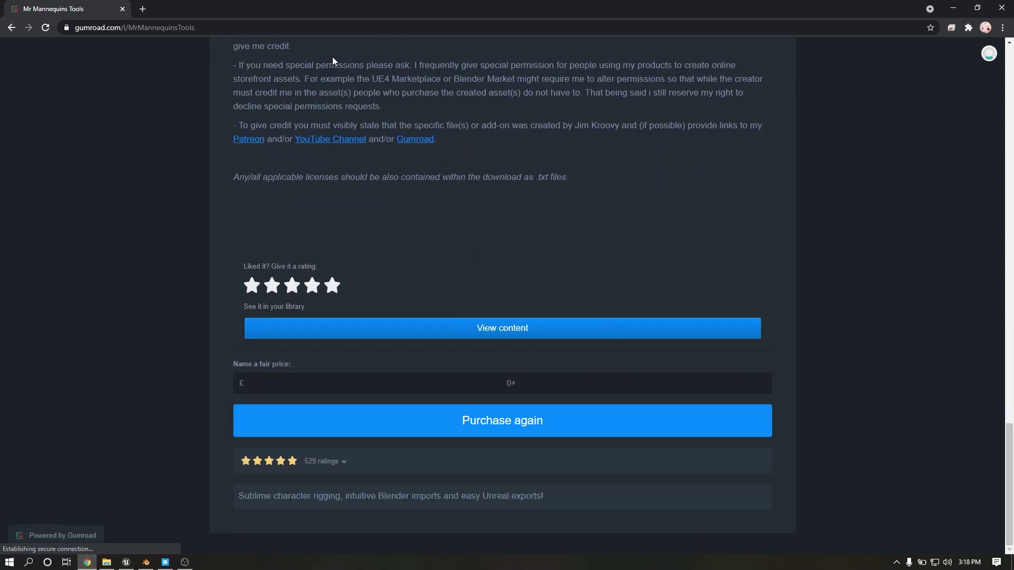
left_click(146, 562)
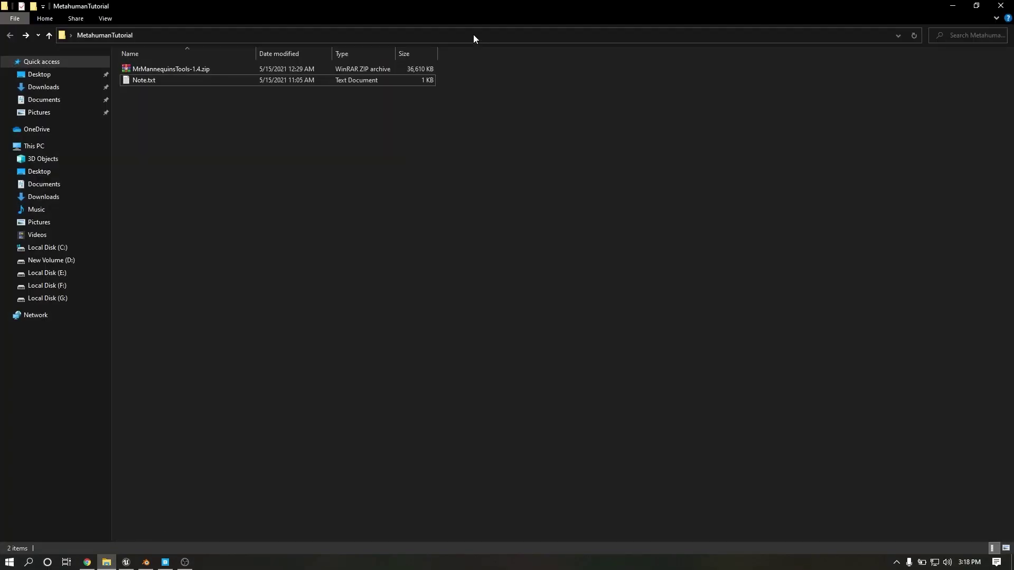
left_click(474, 35)
key("ctrl+c")
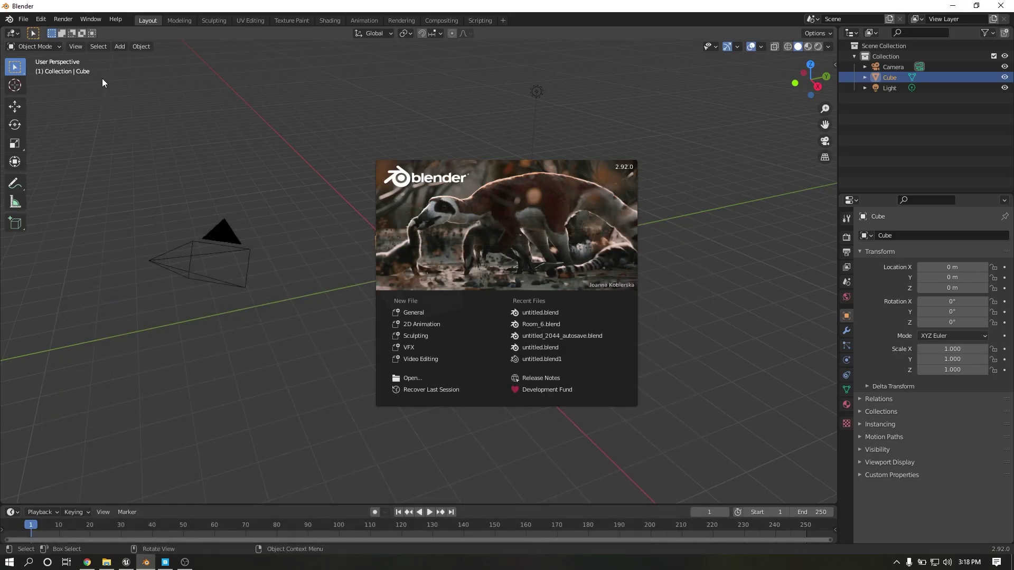
Step: Install MrMannequinsTools-1.4.zip from the MetahumanTutorial folder as a Blender add-on and enable it
left_click(45, 22)
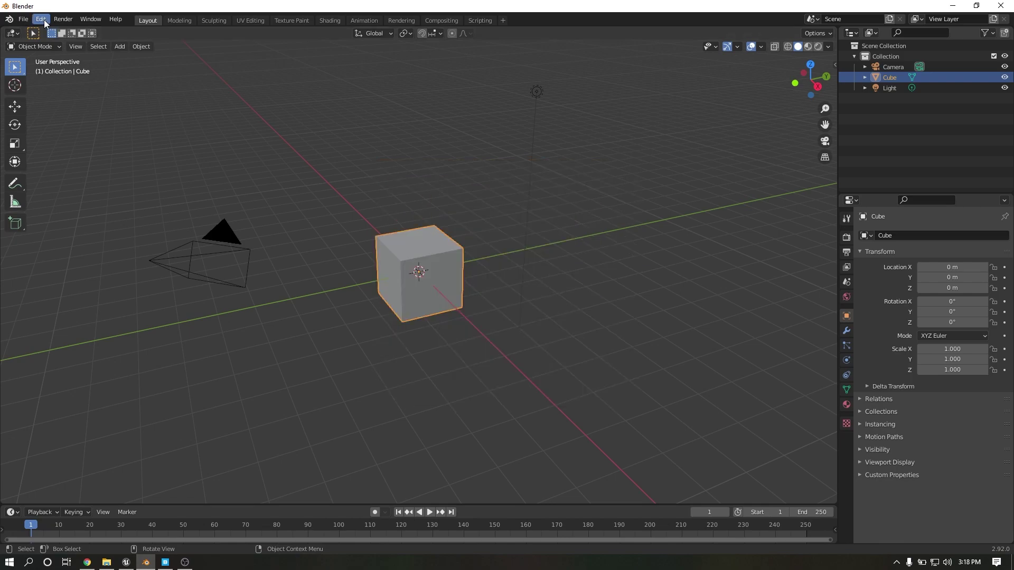
left_click(45, 22)
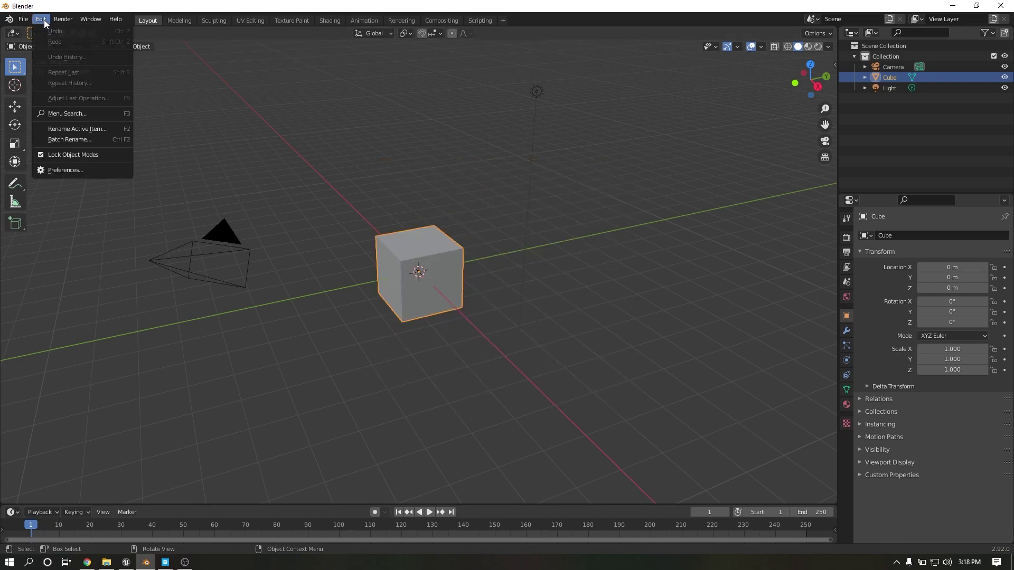
left_click(78, 170)
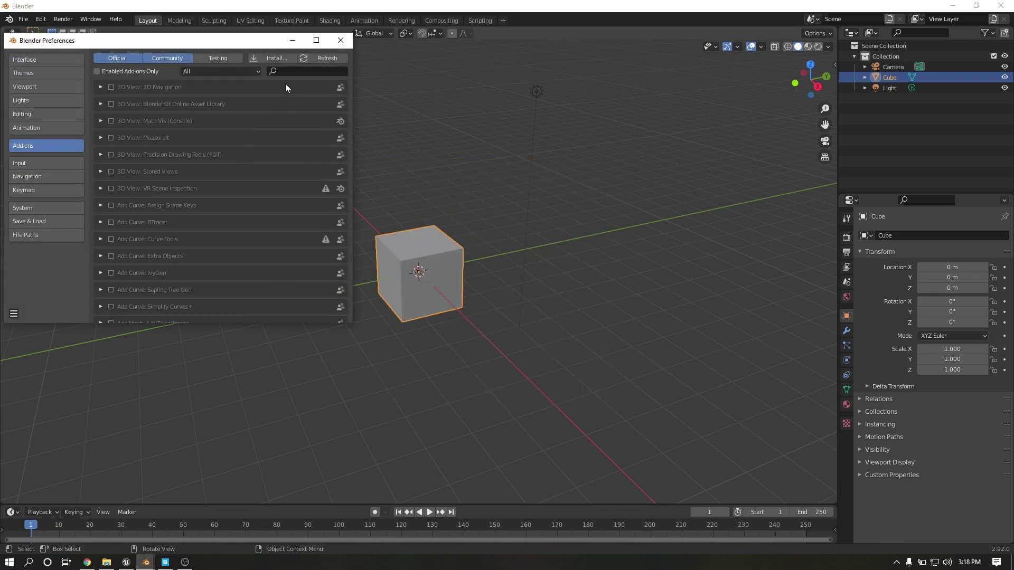
left_click(280, 57)
left_click(326, 55)
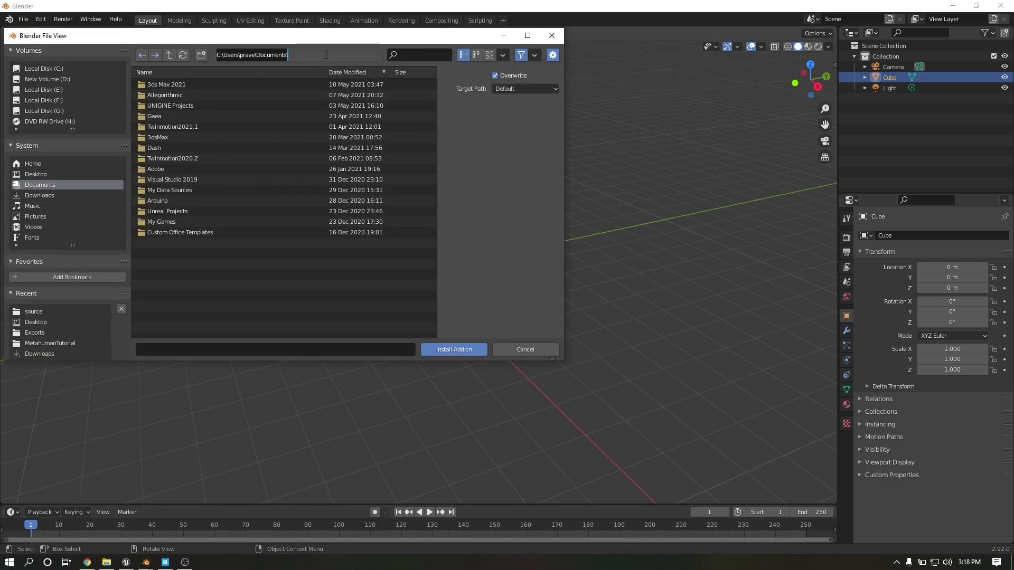
key("ctrl+v")
key("Return")
left_click(211, 84)
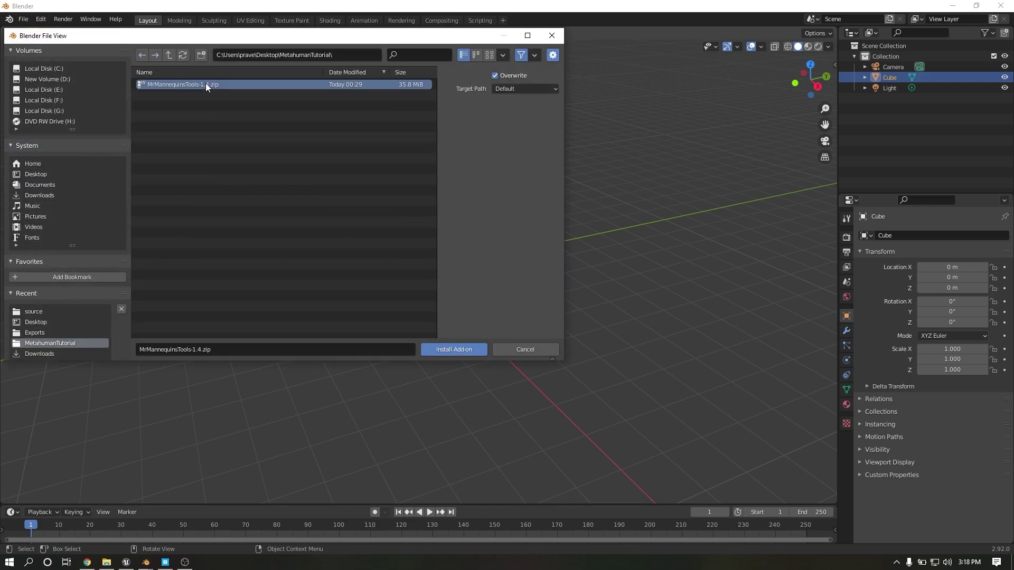
left_click(438, 351)
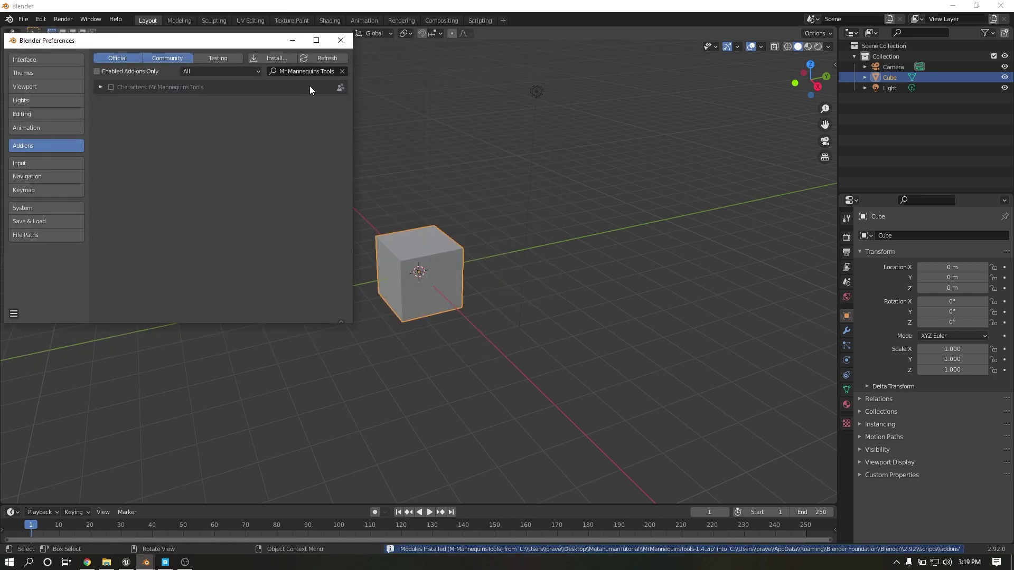
left_click(112, 88)
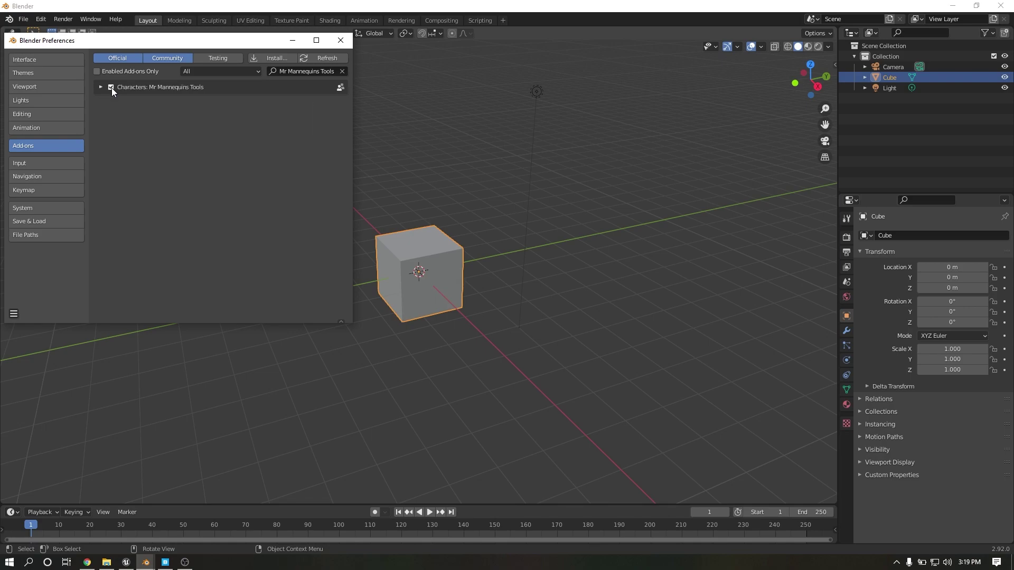
Step: Delete the default camera, cube and light, and add the UE4_Mannequin_Skeleton template
left_click(341, 41)
key("alt+a")
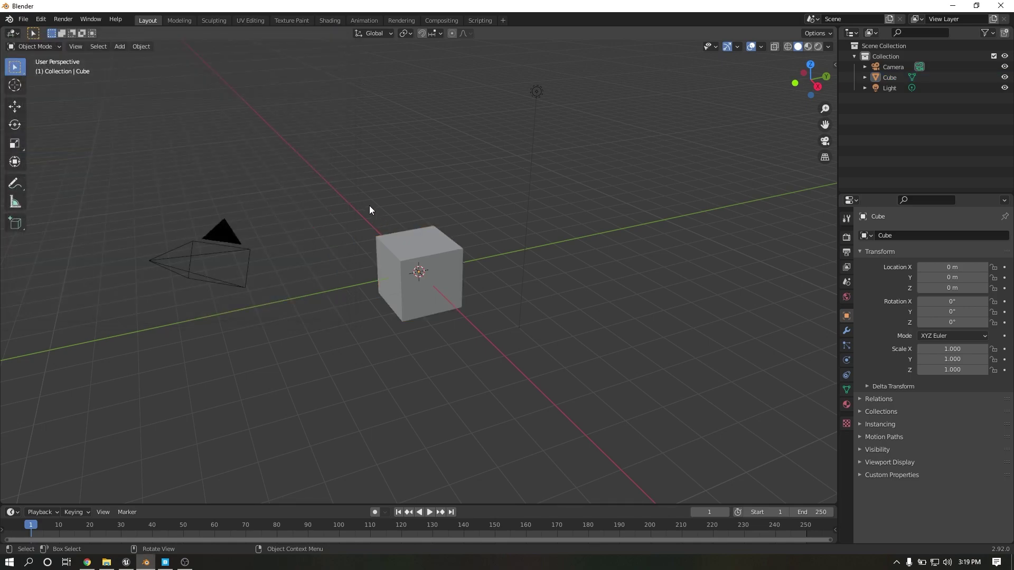
key("a")
key("Delete")
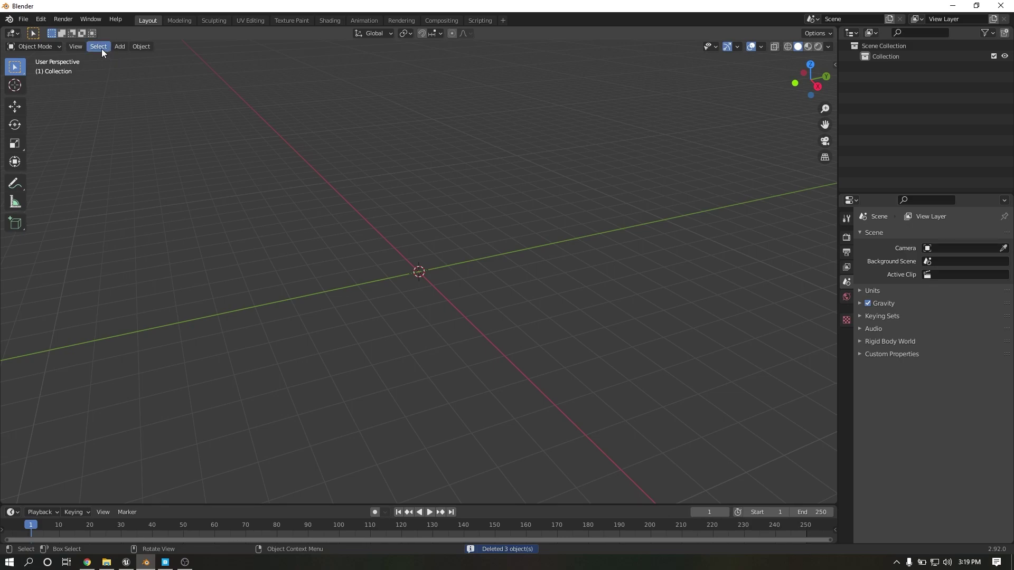
left_click(120, 48)
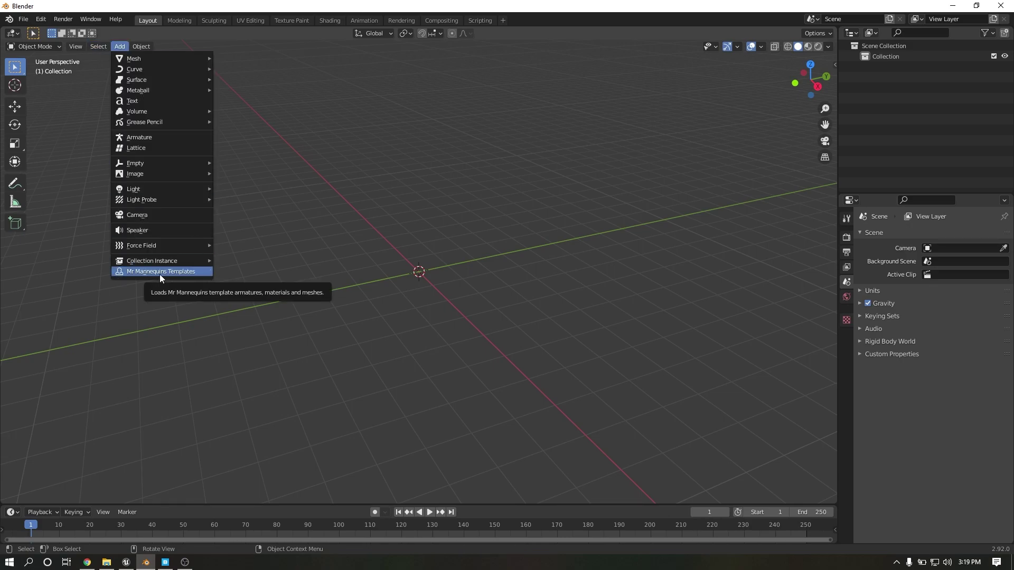
left_click(160, 273)
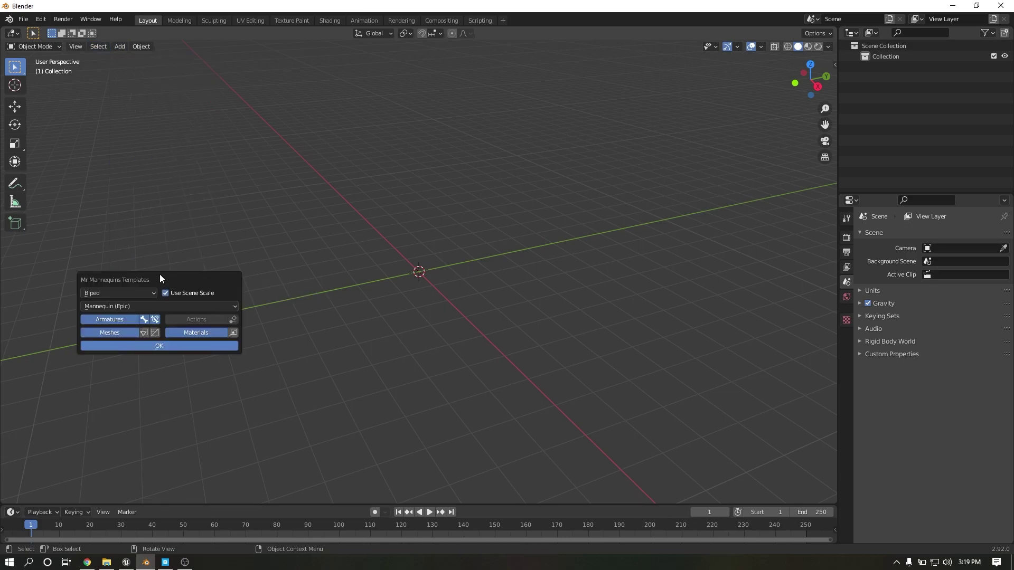
left_click(154, 345)
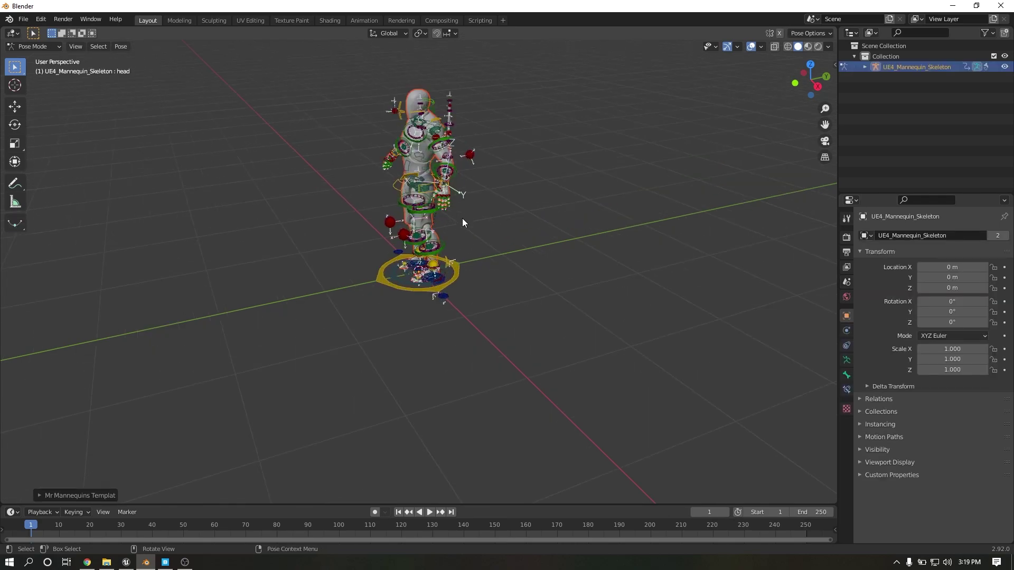
Step: Frame the mannequin frontally, enlarge the timeline, and select the head tracking control
scroll(462, 218, "up", 2)
left_click_drag(825, 124, 809, 174)
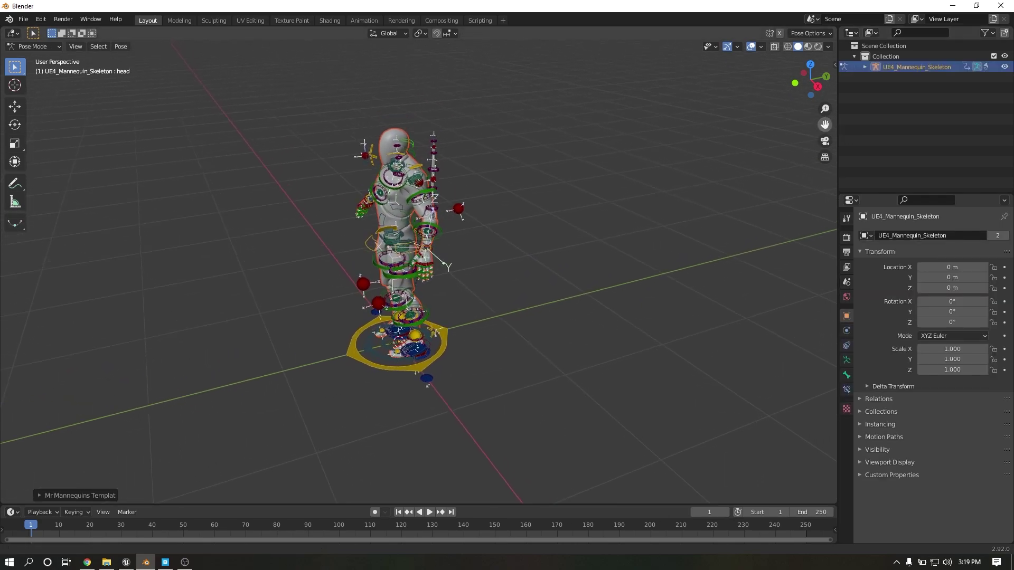
left_click_drag(800, 91, 814, 87)
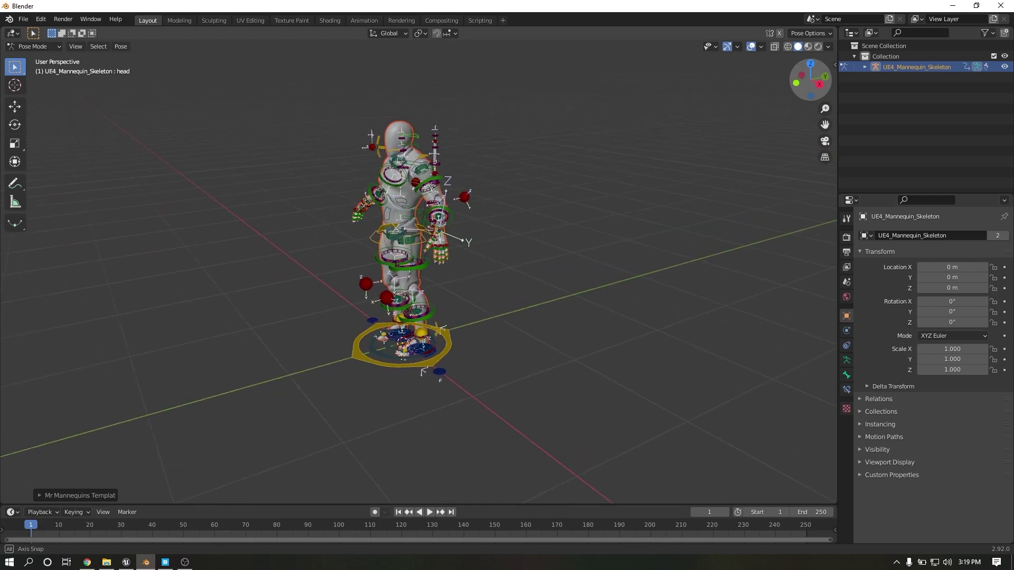
left_click_drag(206, 504, 209, 474)
left_click(375, 138)
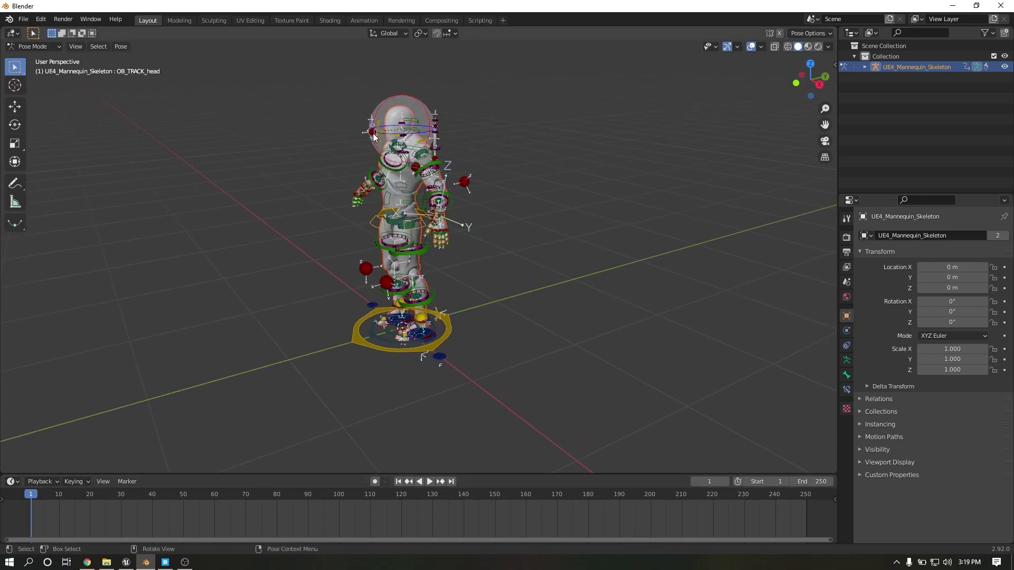
Step: Turn on auto-keying and keyframe the head target at frames 50, 100 and 150
left_click(15, 106)
left_click(375, 481)
left_click_drag(248, 494, 682, 494)
key("g")
left_click(327, 258)
key("g")
left_click(418, 136)
key("g")
left_click(401, 105)
Step: Keyframe the head target at frames 200 (vertical move) and 210, then play the animation
key("g")
key("z")
left_click(394, 80)
key("g")
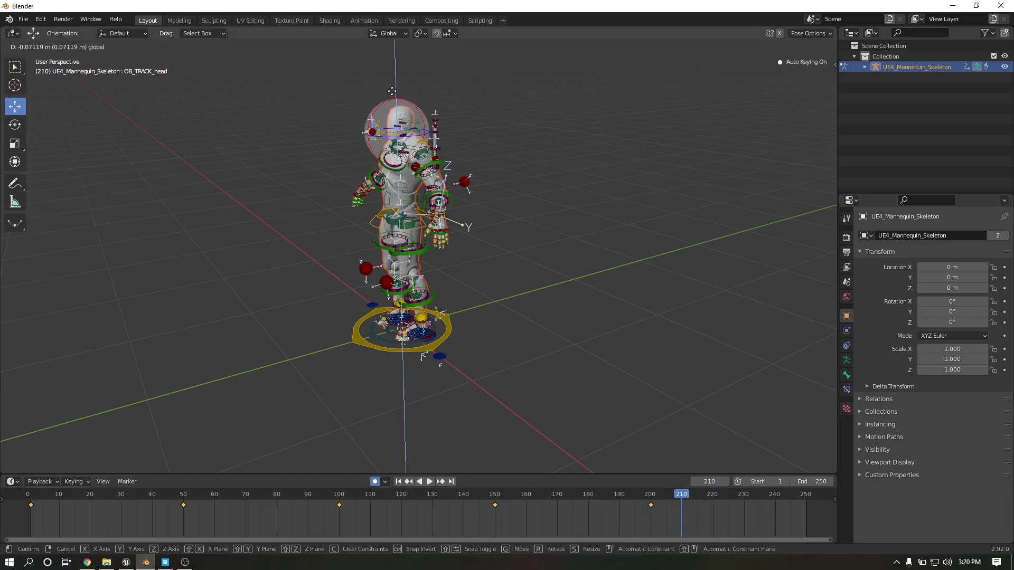
left_click(394, 127)
key("space")
key("shift+Left")
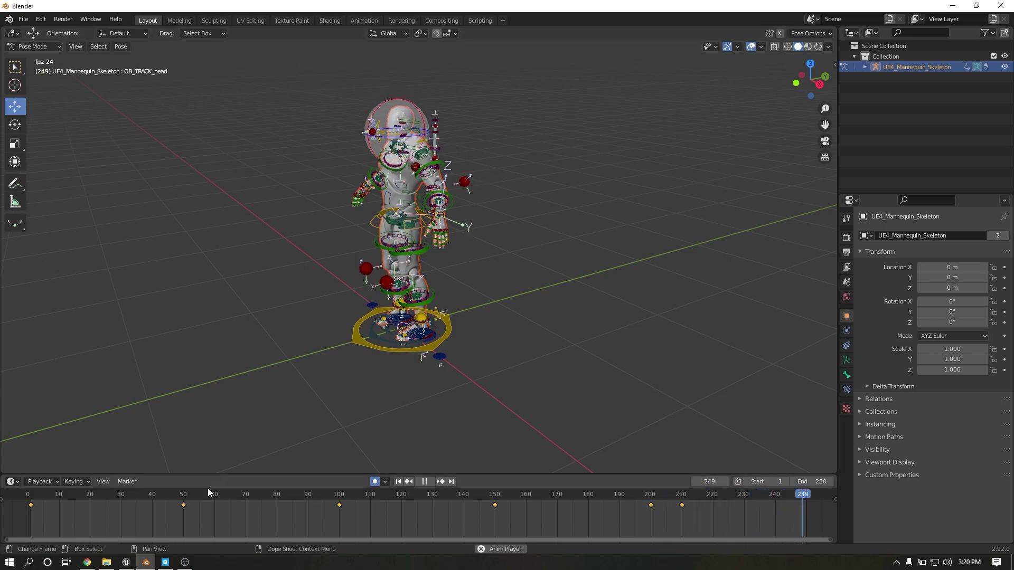
key("Escape")
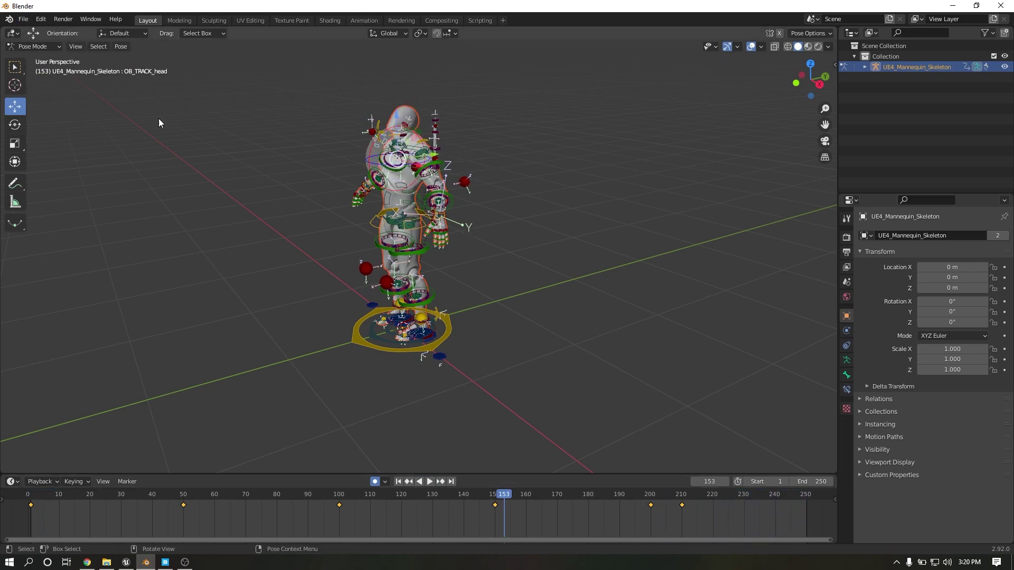
Step: Set MetahumanTutorial as both the mesh and action folders in Mr Mannequins FBX export
left_click(24, 21)
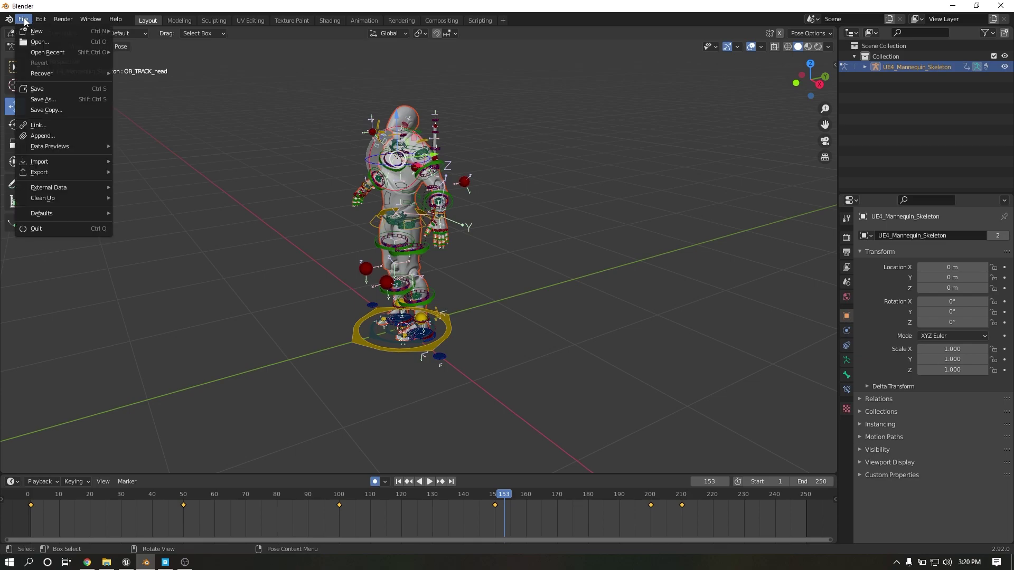
mouse_move(53, 174)
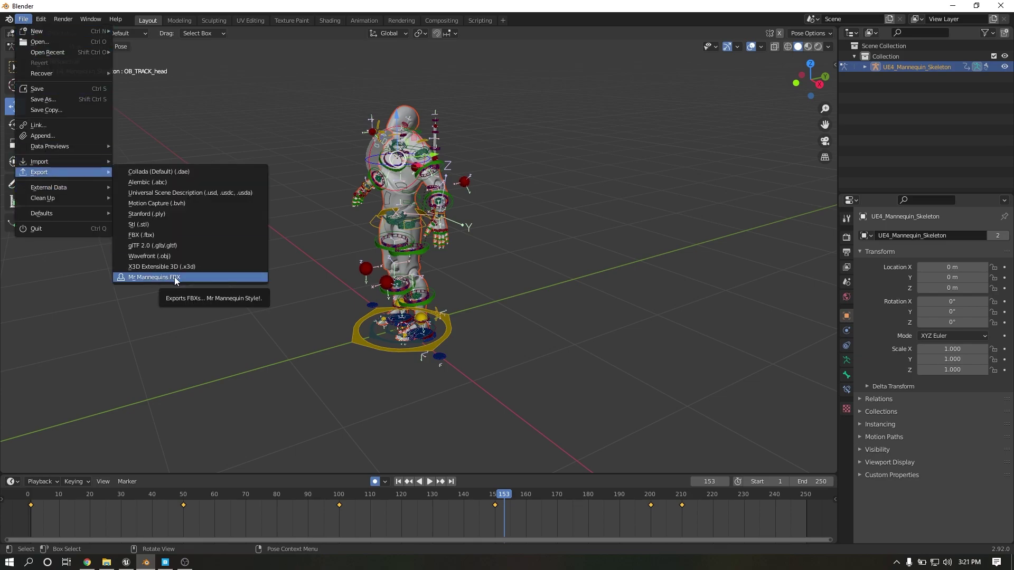
left_click(175, 278)
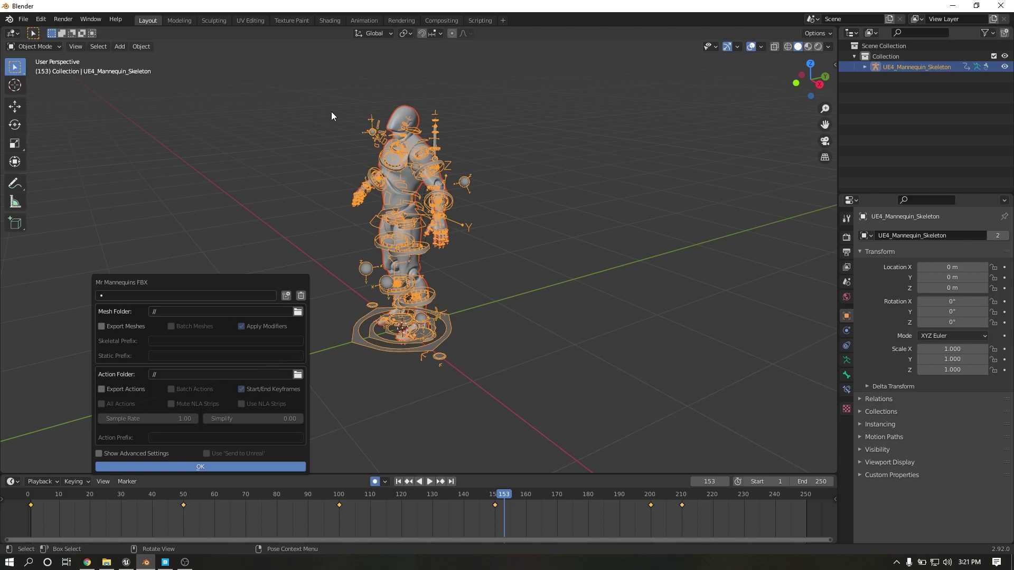
left_click(298, 312)
left_click(477, 153)
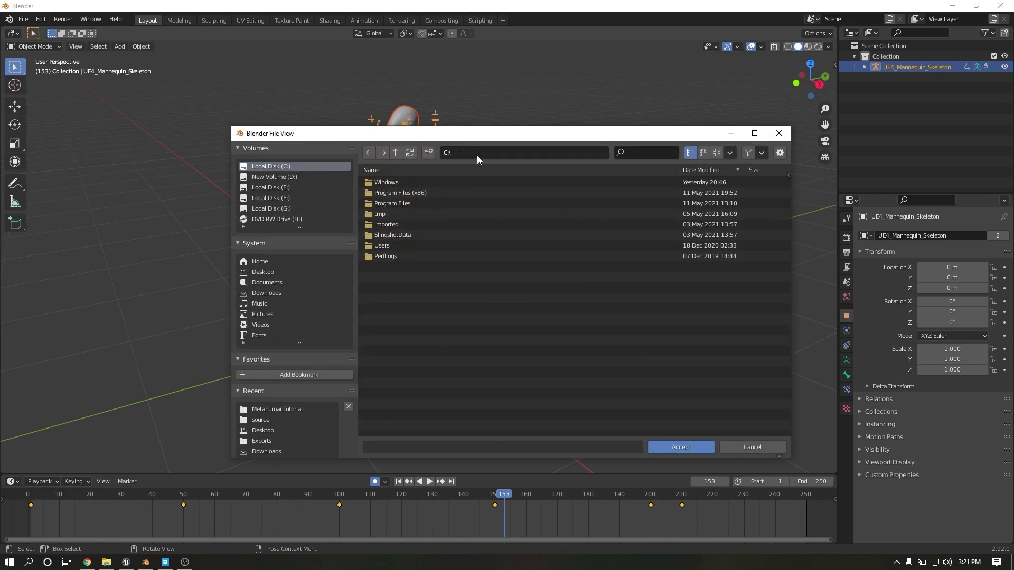
type("C:\\Users\\prave\\Desktop\\MetahumanTutorial")
key("Return")
left_click(695, 447)
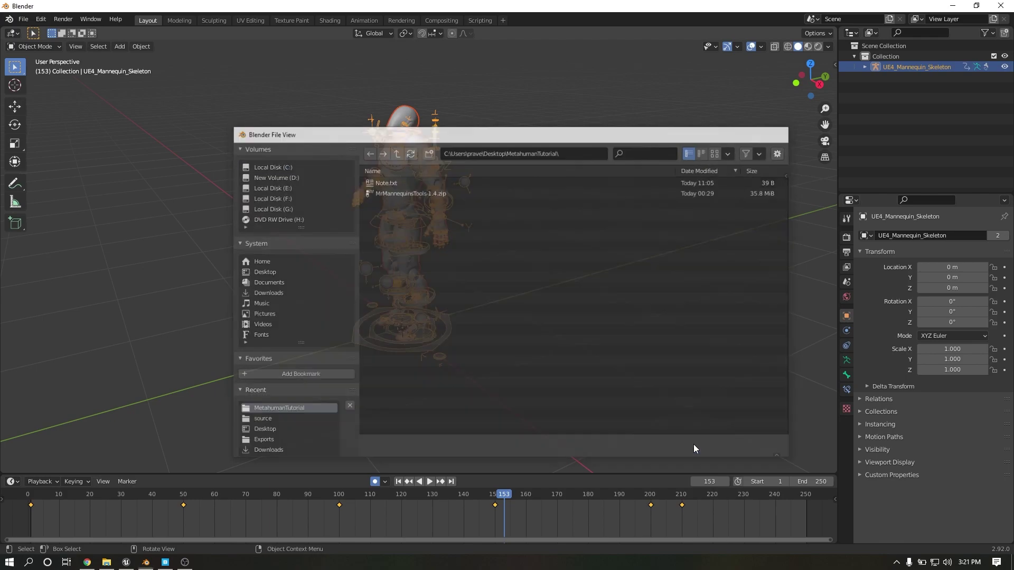
left_click(422, 411)
left_click(523, 153)
type("C:\\Users\\prave\\Desktop\\MetahumanTutorial\\")
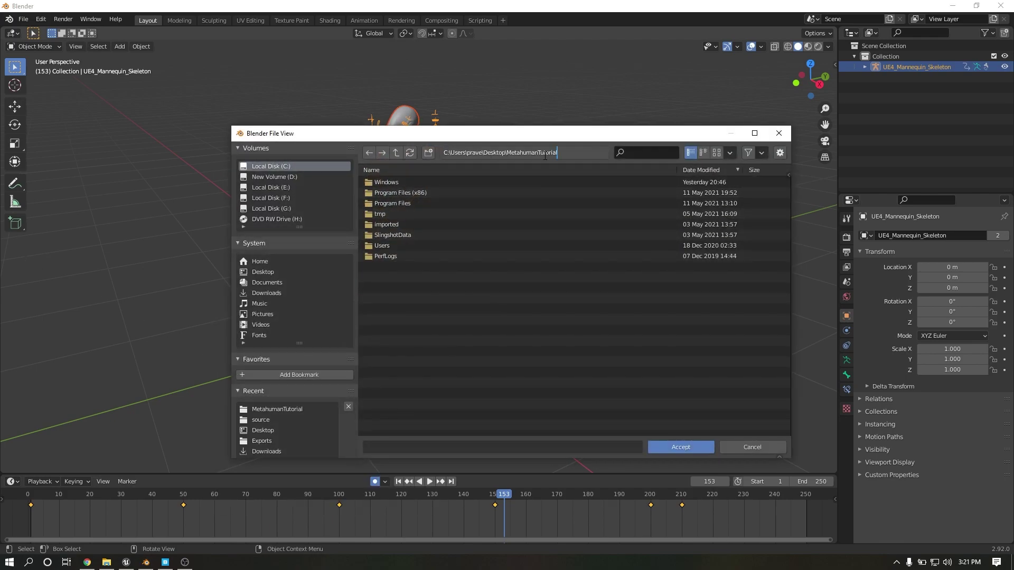
key("Return")
left_click(673, 449)
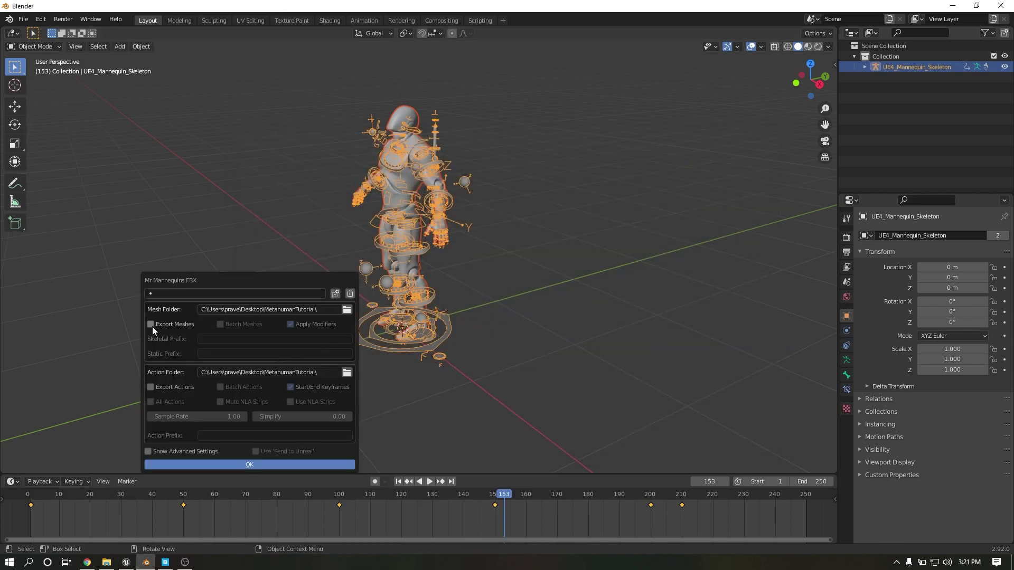
Step: Enable exporting meshes and actions as separate files and run the FBX export
left_click(152, 326)
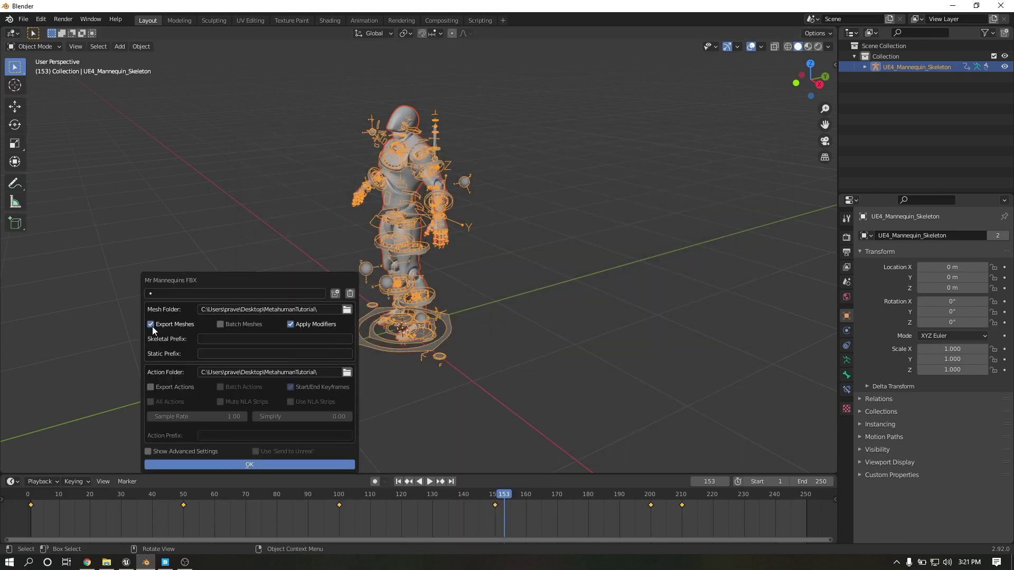
left_click(221, 325)
left_click(151, 402)
left_click(220, 401)
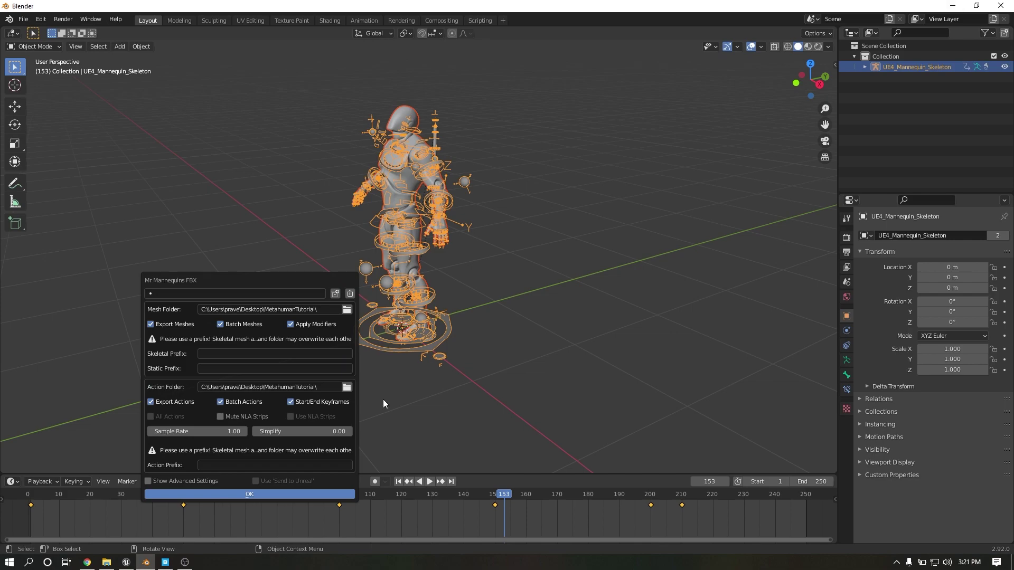
left_click(251, 494)
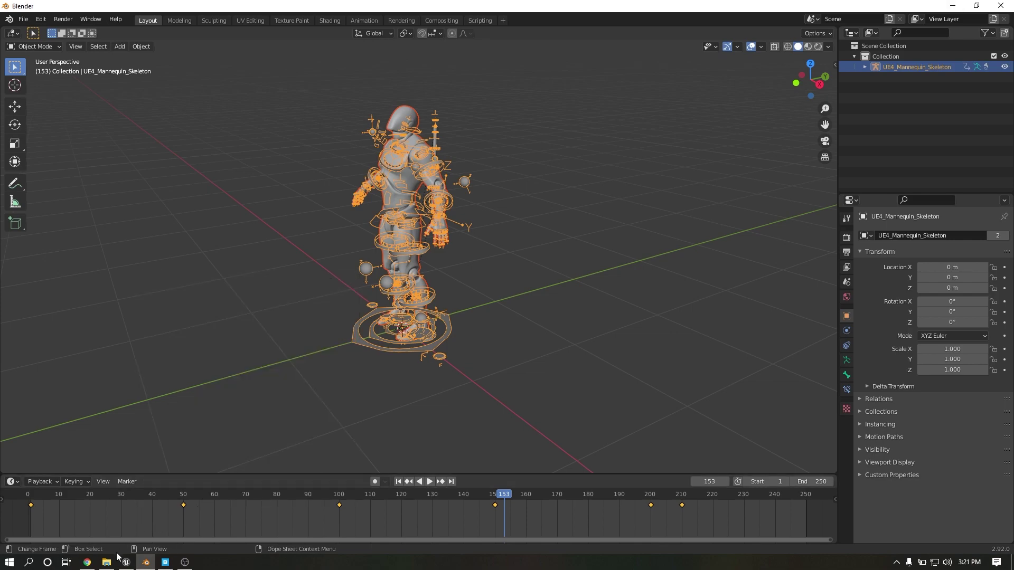
Step: Check SK_Mannequin_LOD0.fbx and UE4_Mannequin_SkeletonAction.fbx in the folder, then launch Unreal Engine
left_click(107, 563)
left_click(173, 95)
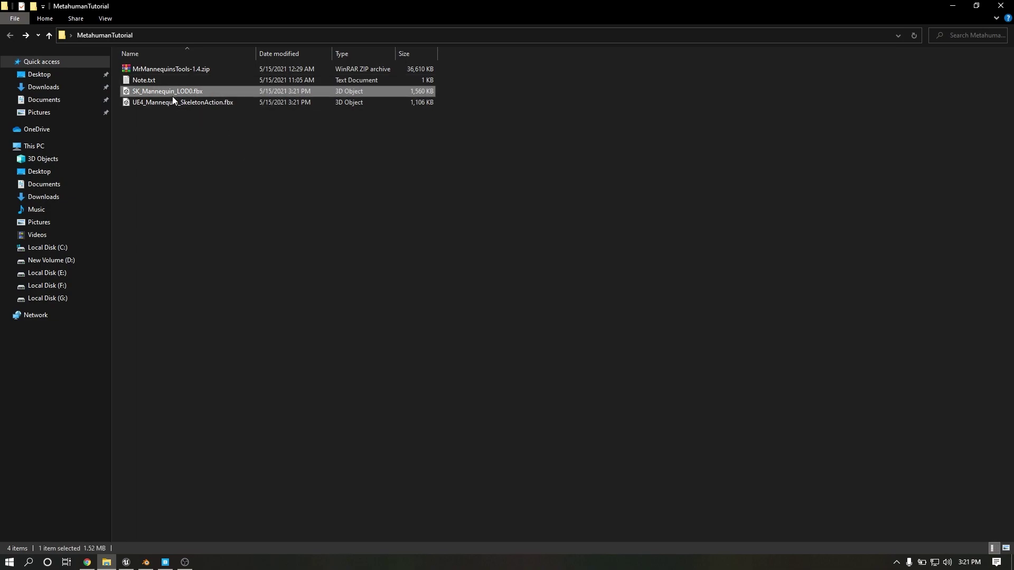
left_click(170, 106)
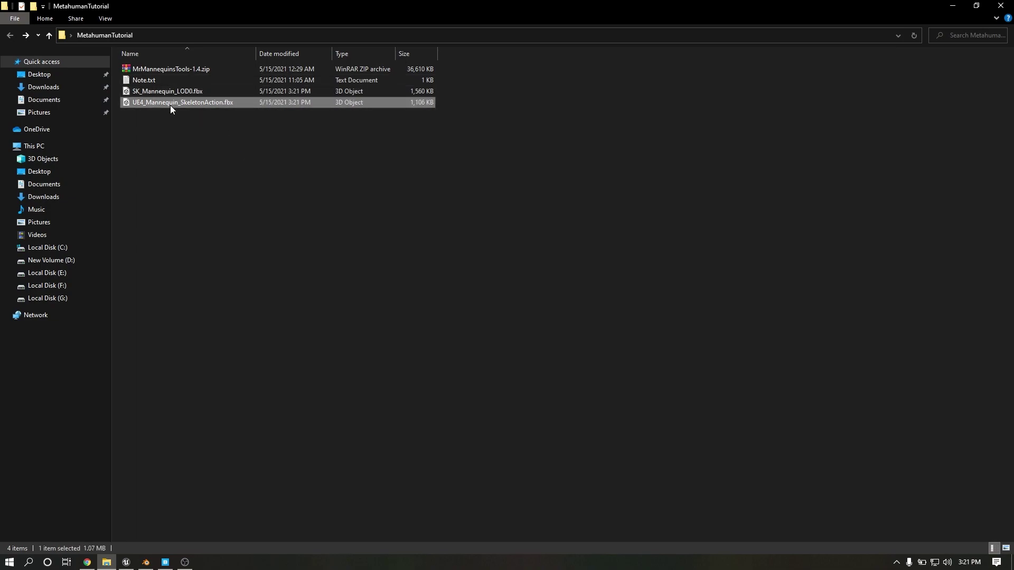
left_click(127, 565)
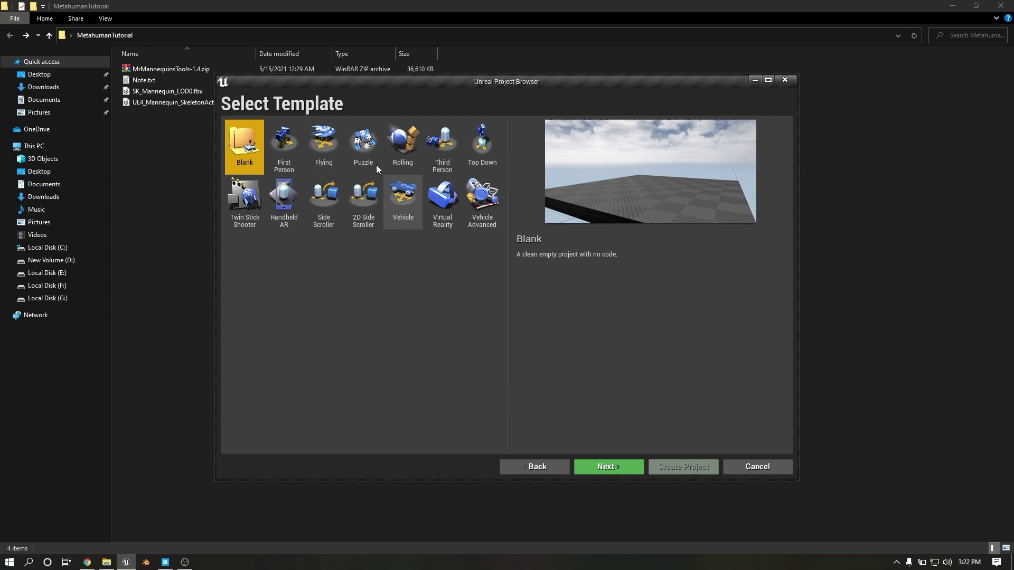
Step: Create a Third Person Blueprint project named MixamoAnim, then switch to Quixel Bridge
left_click(444, 149)
left_click(607, 467)
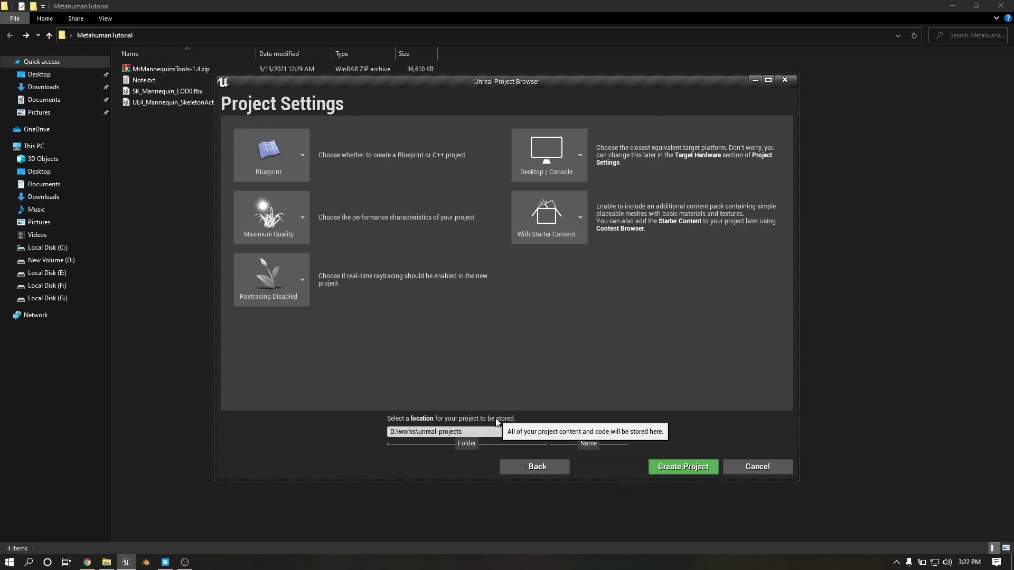
type("MixamoAnim")
left_click(697, 467)
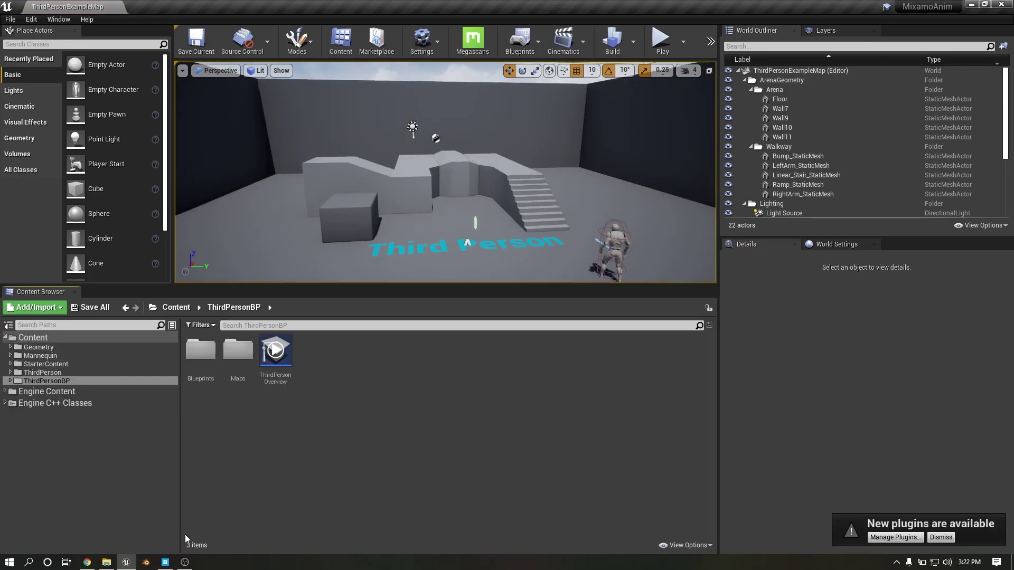
left_click(165, 563)
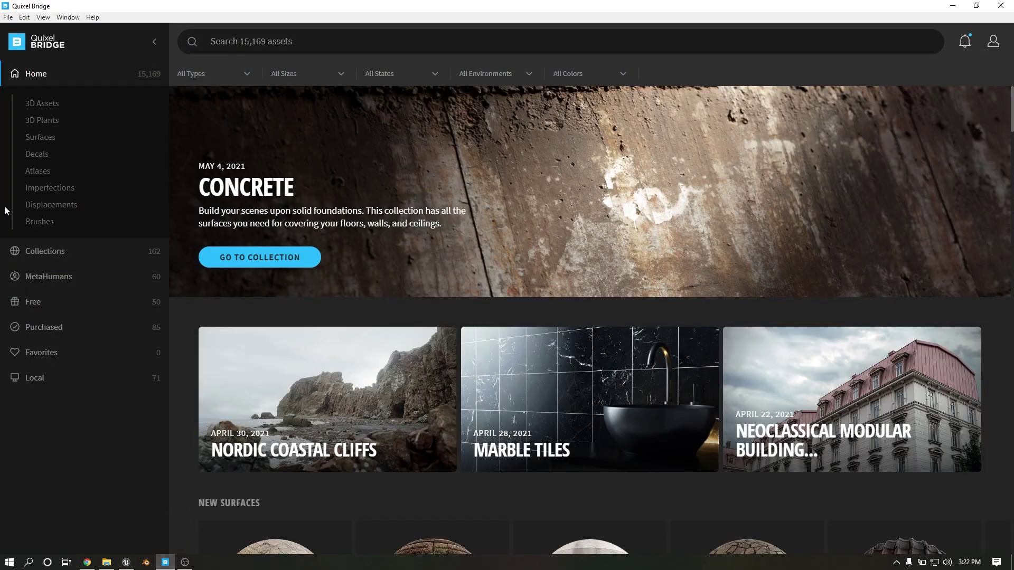
Step: Export the M_Human2 MetaHuman from My MetaHumans into the Unreal project
left_click(52, 278)
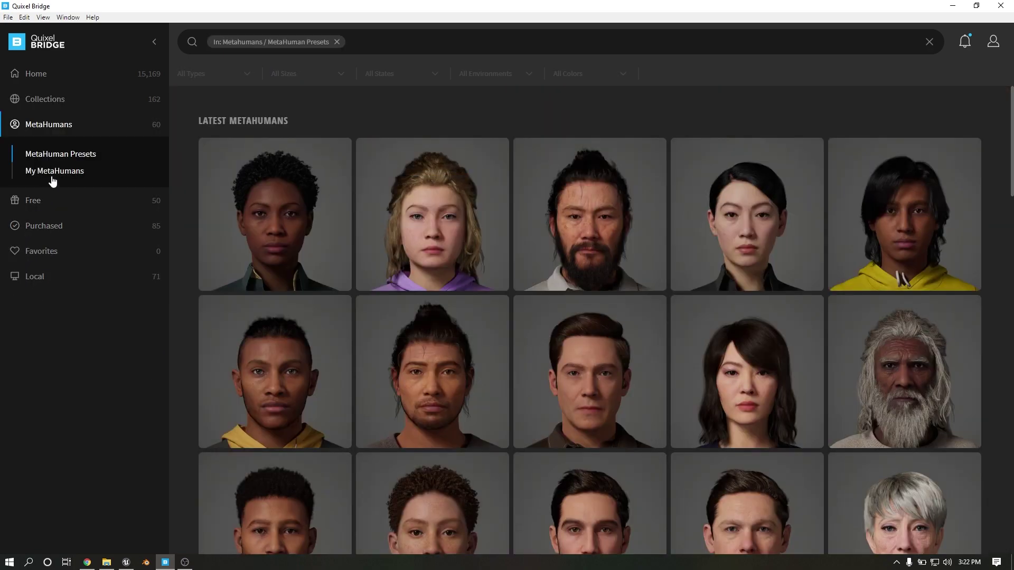
left_click(53, 170)
left_click(285, 272)
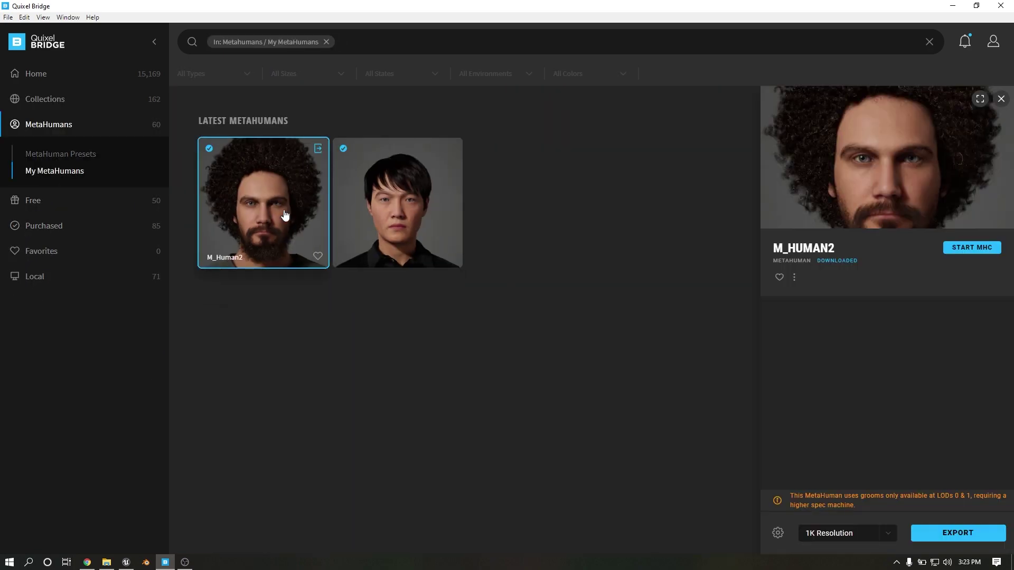
left_click(950, 534)
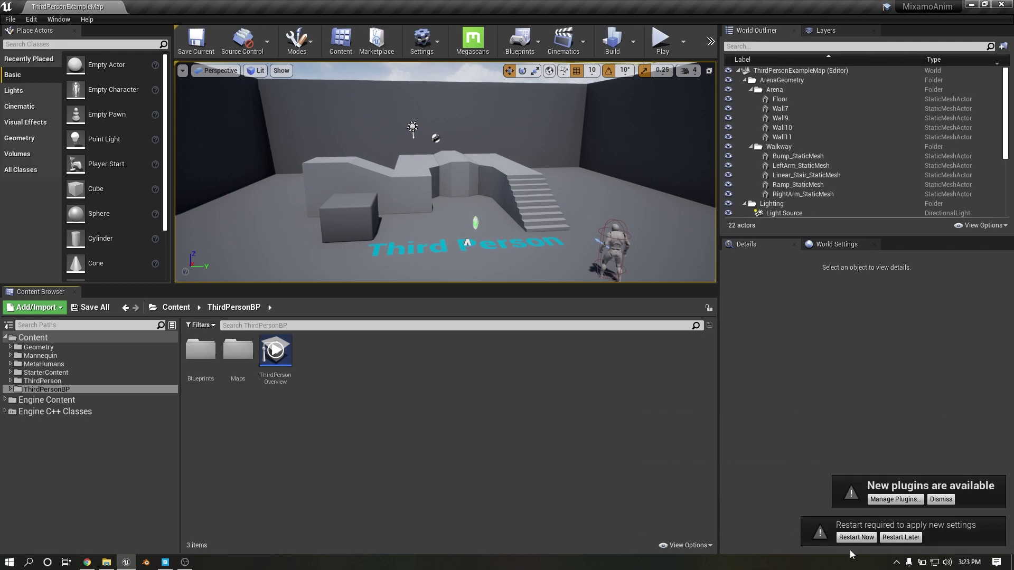
Step: Restart the editor, drag BP_M_Human2 from MetaHumans > M_Human2 into the level, and focus it
left_click(856, 540)
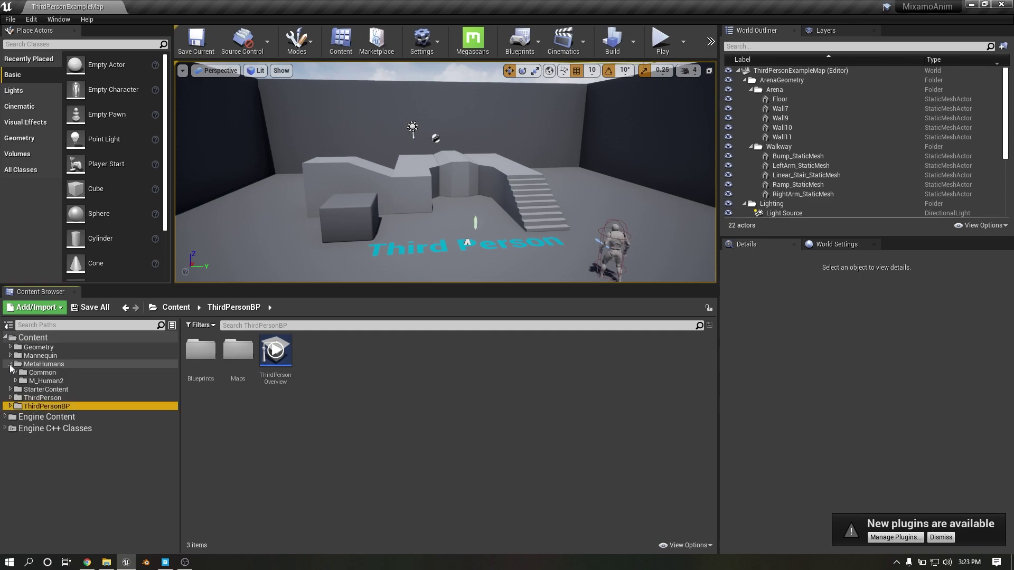
left_click(16, 381)
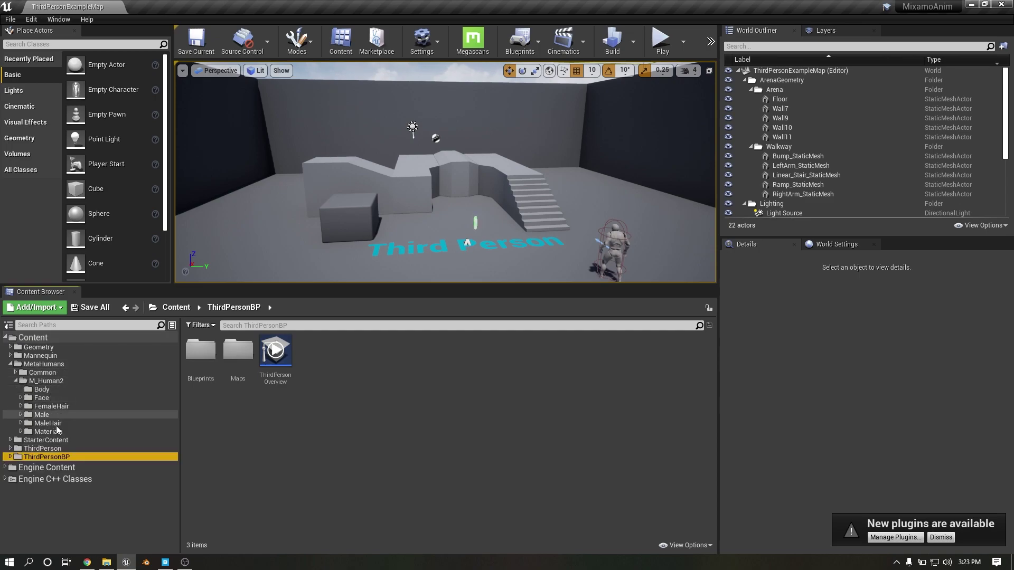
left_click(45, 381)
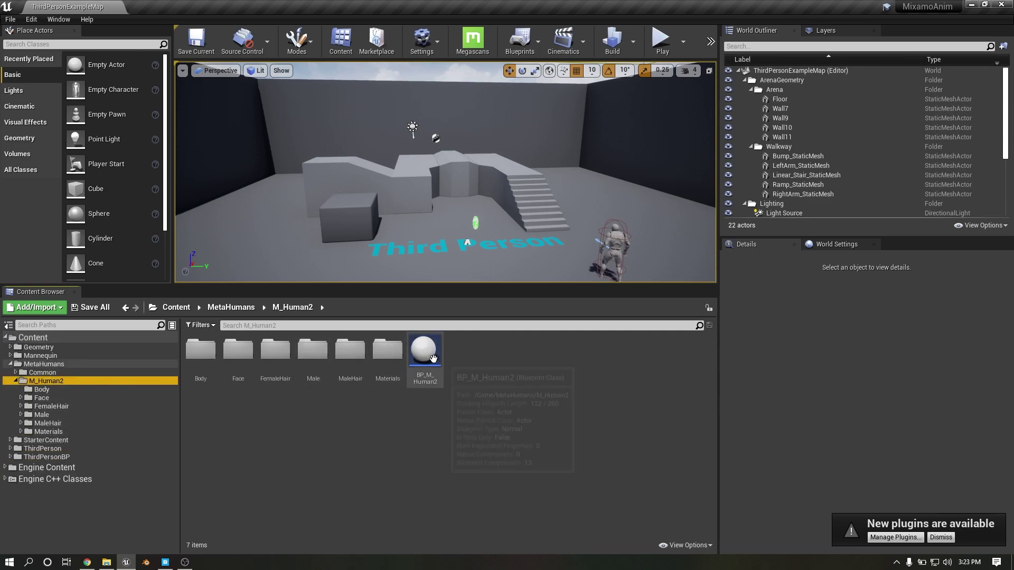
left_click(425, 353)
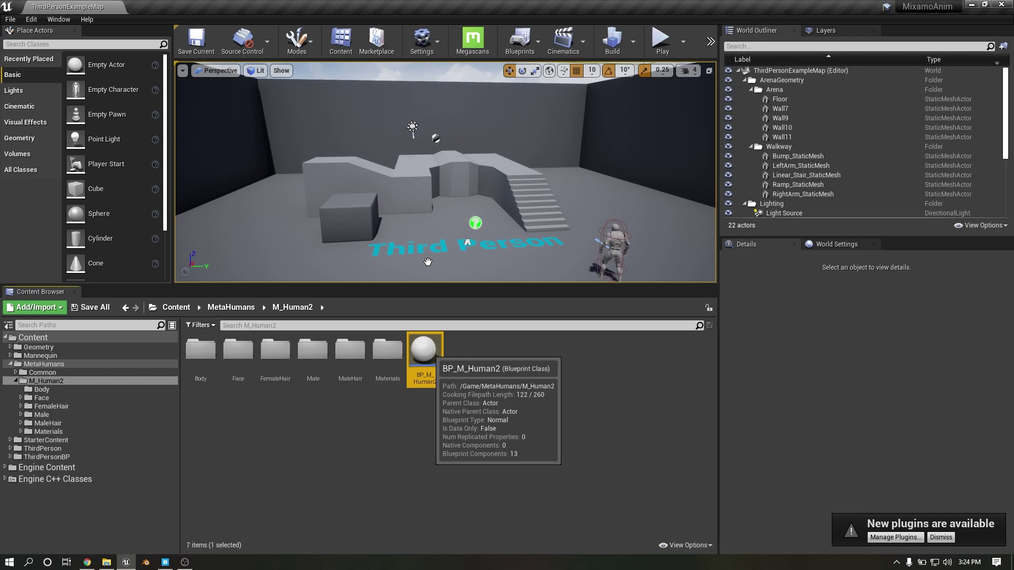
left_click_drag(428, 262, 428, 263)
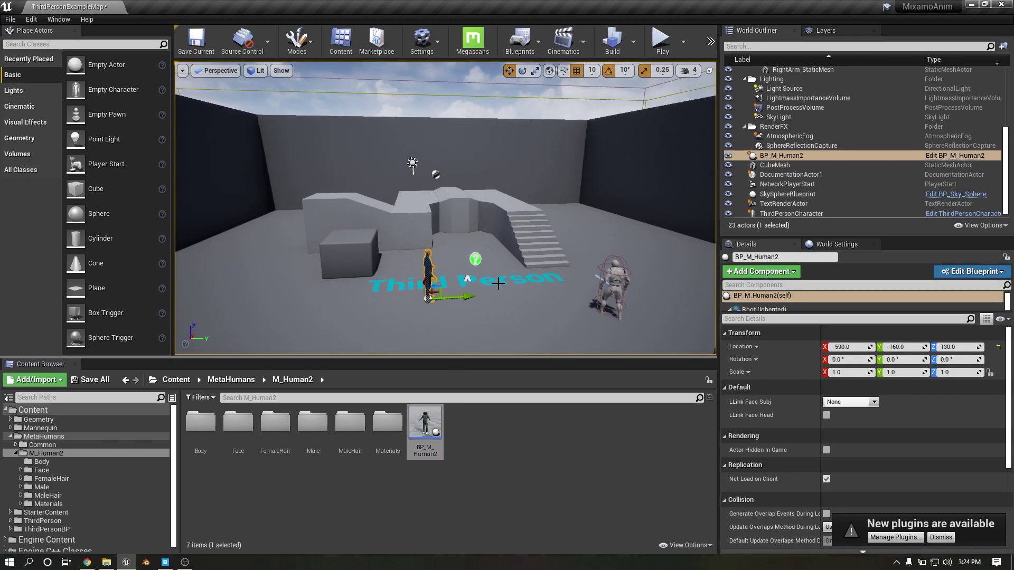
key("f")
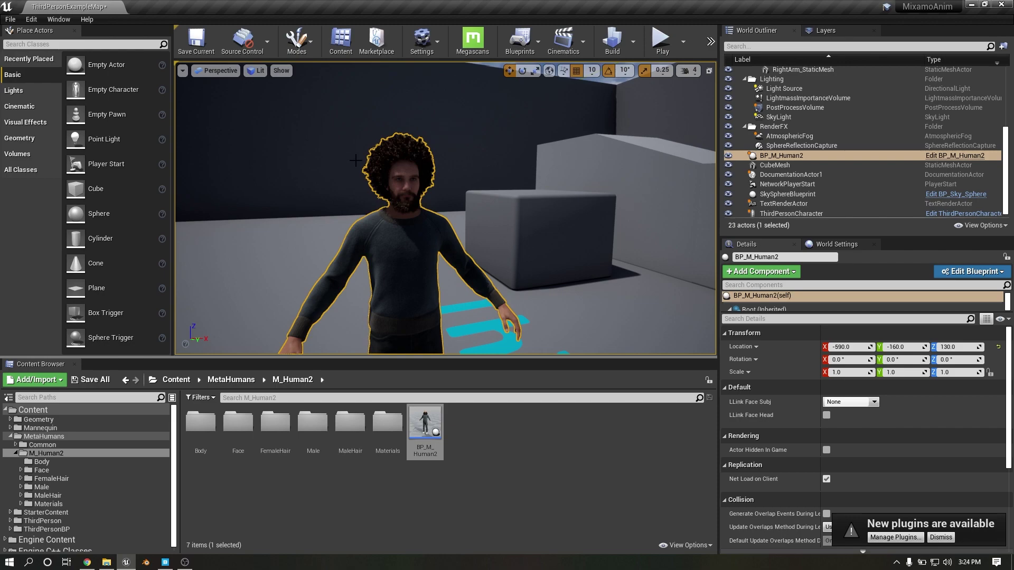
scroll(438, 317, "down", 1)
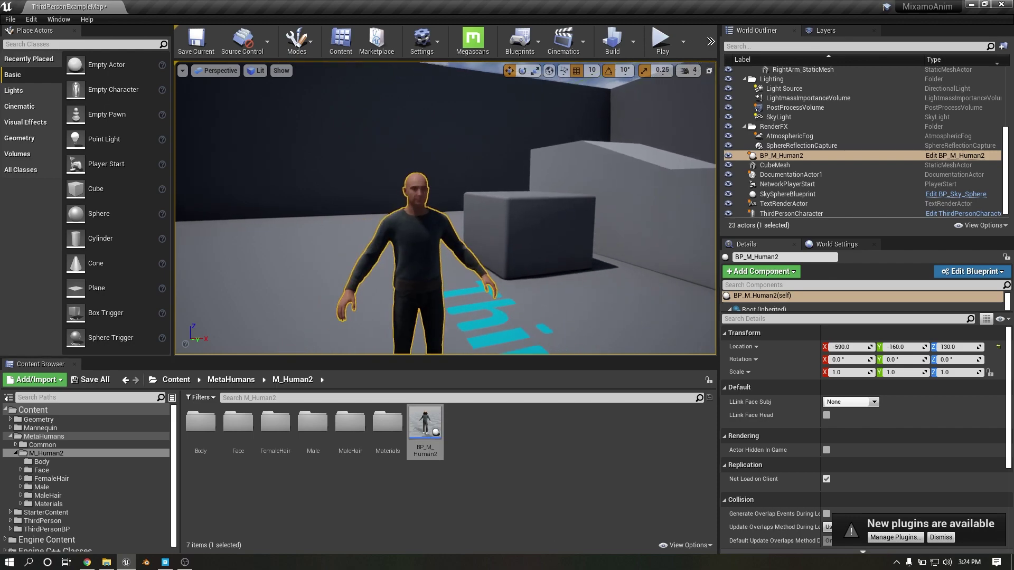
Step: Set BP_M_Human2's LODSync Forced LOD to 1 and compile the blueprint
double_click(426, 423)
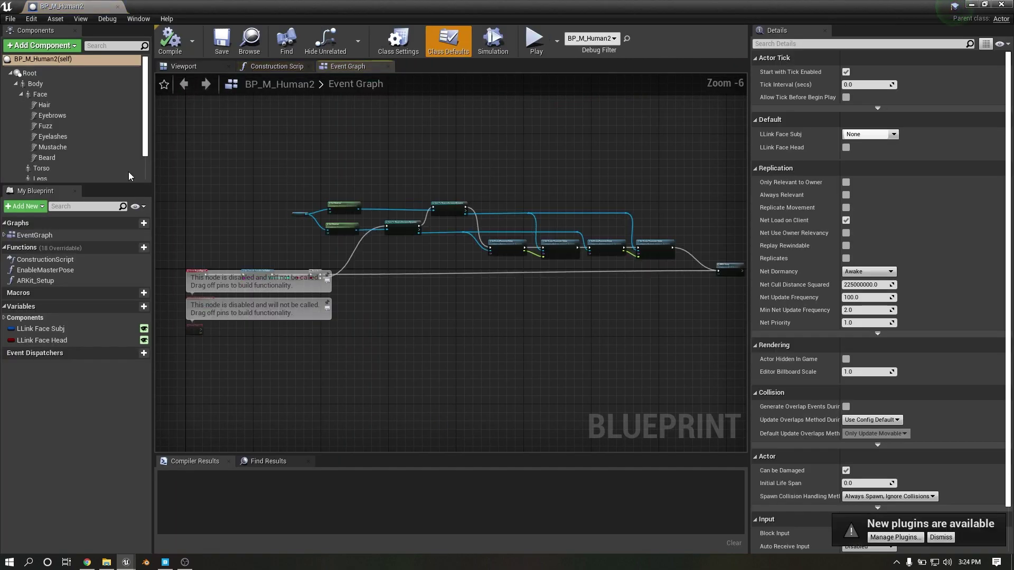
left_click(38, 99)
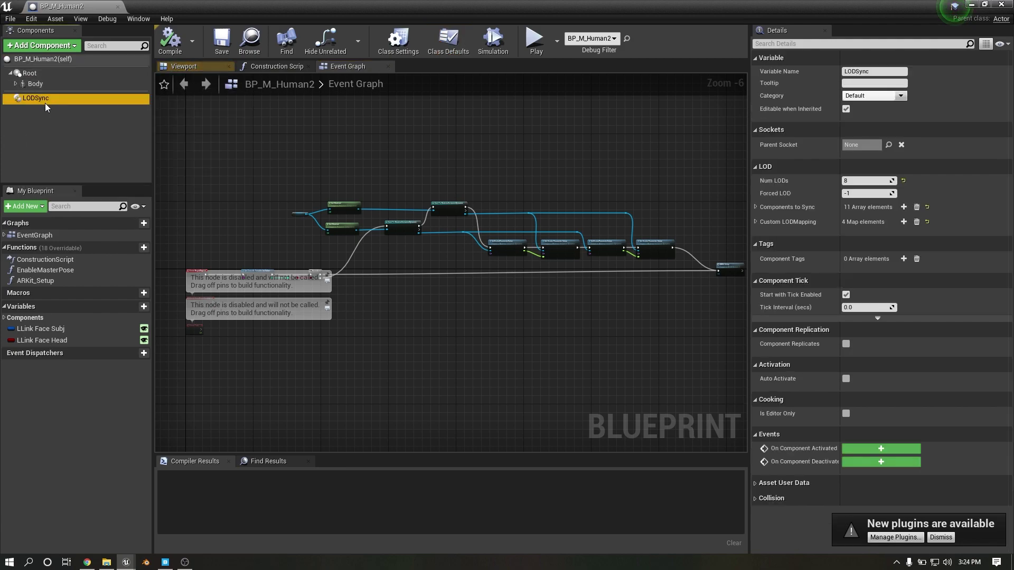
left_click(874, 194)
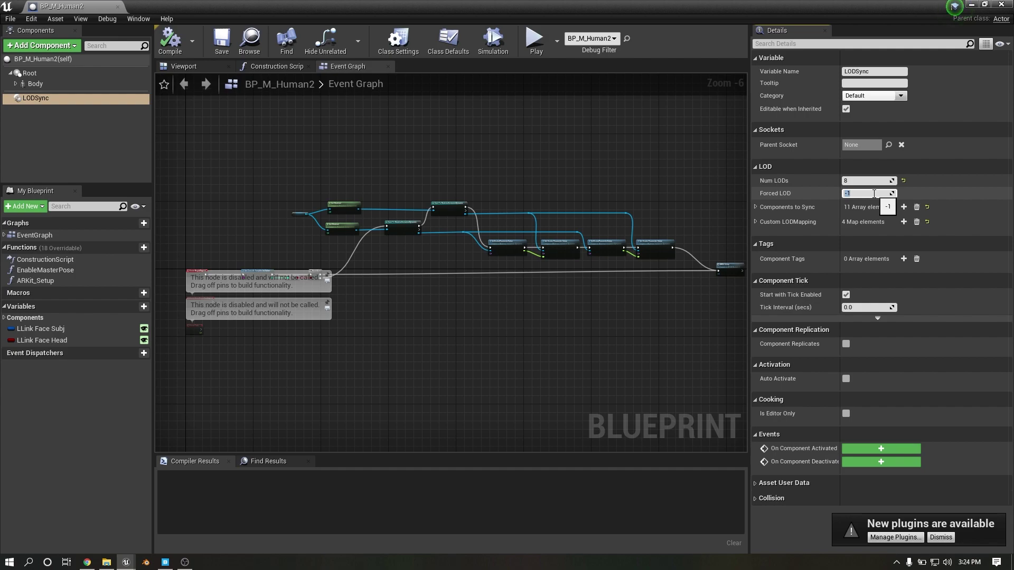
type("1")
key("Return")
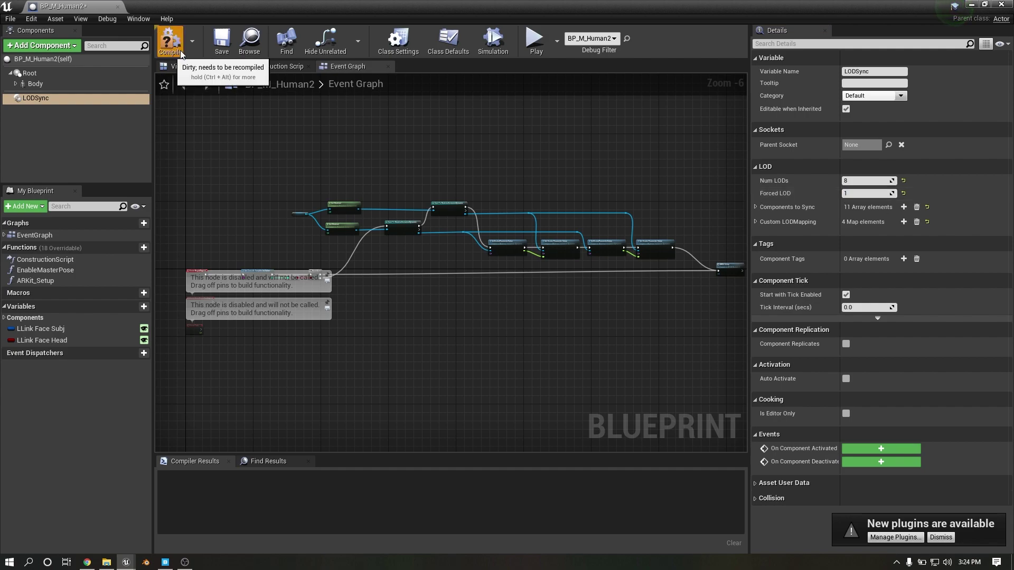
left_click(170, 39)
Step: Close the blueprint editor, briefly play-test the level, and orbit the view around the MetaHuman
left_click(117, 7)
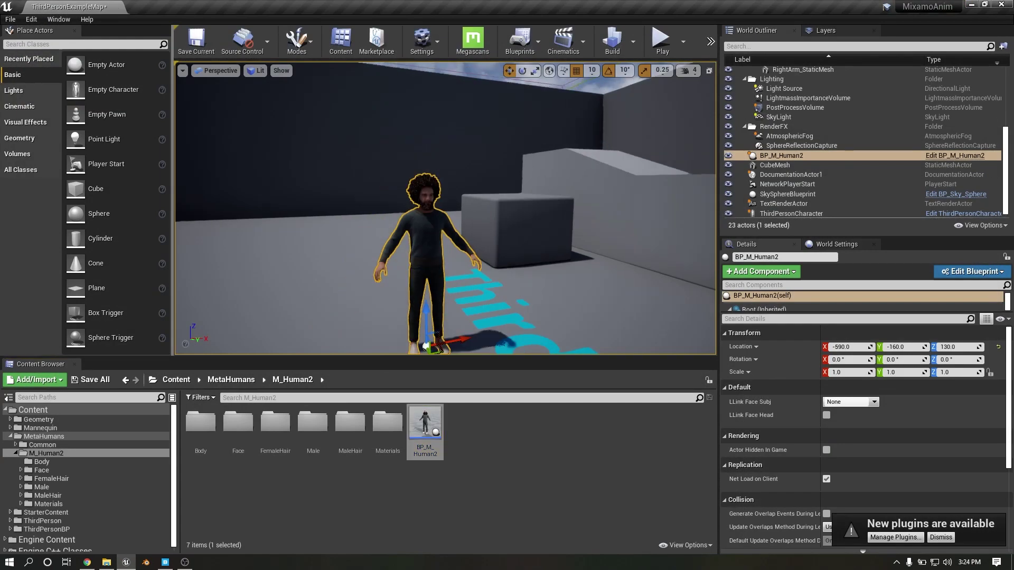
left_click(664, 53)
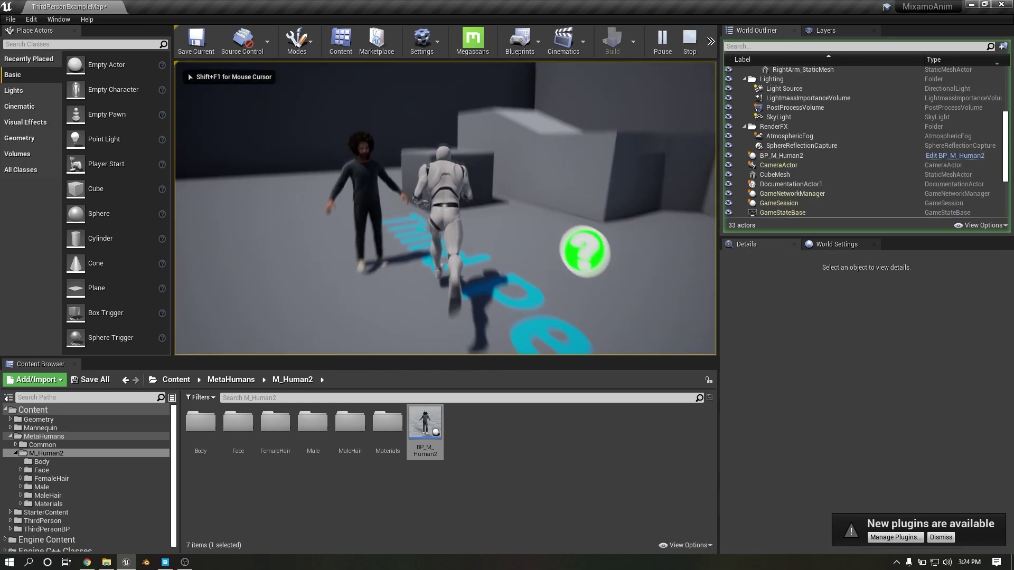
key("Escape")
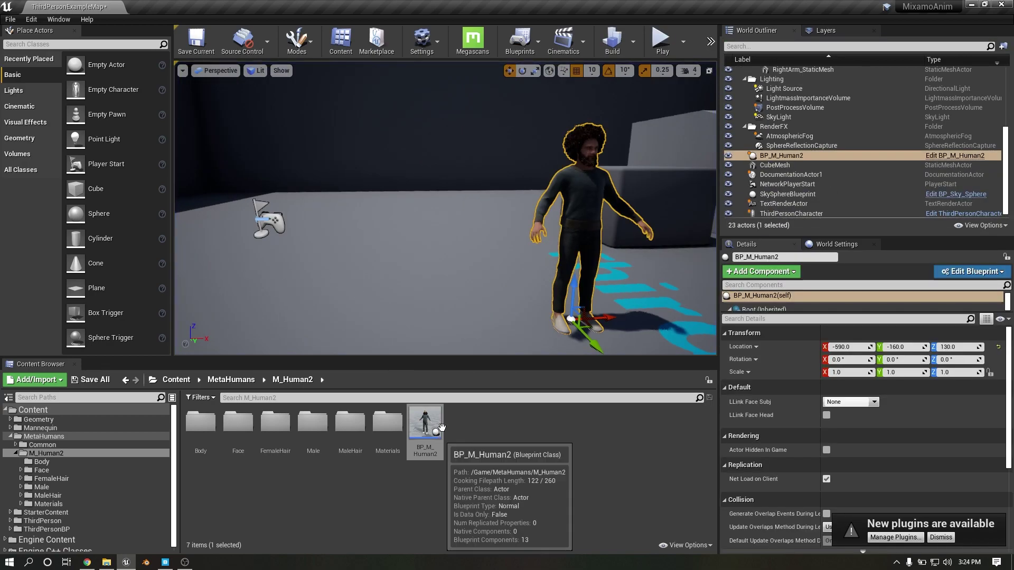
right_click_drag(447, 209, 420, 209)
right_click_drag(380, 279, 364, 279)
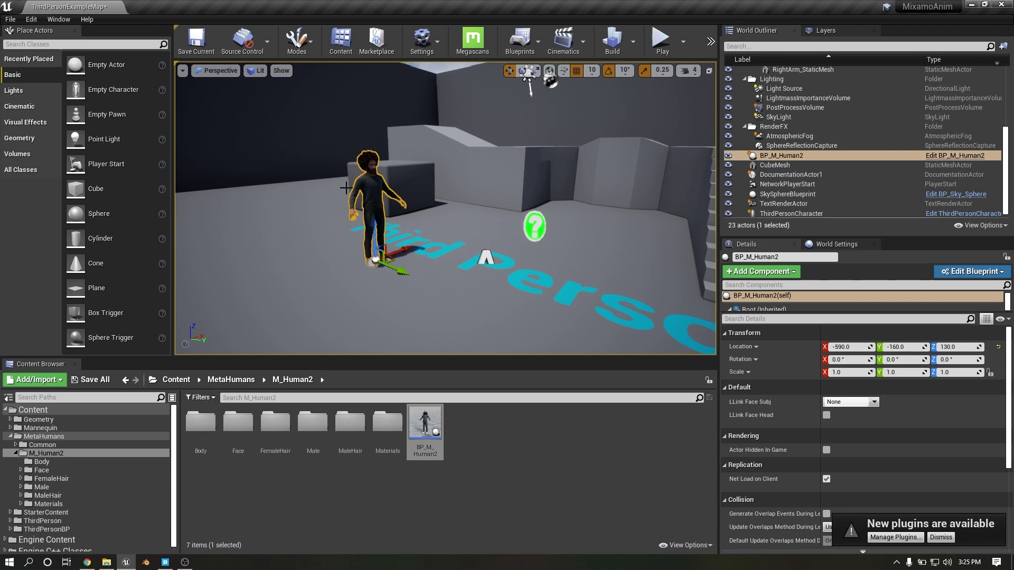
Step: Open the ThirdPersonWalk animation from the Mannequin > Animations folder
double_click(40, 436)
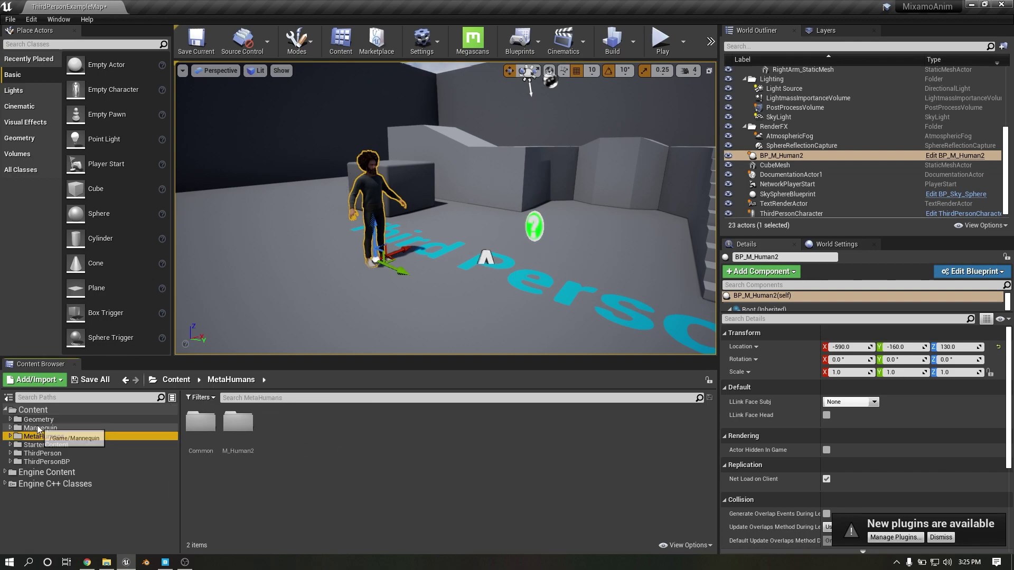
left_click(52, 429)
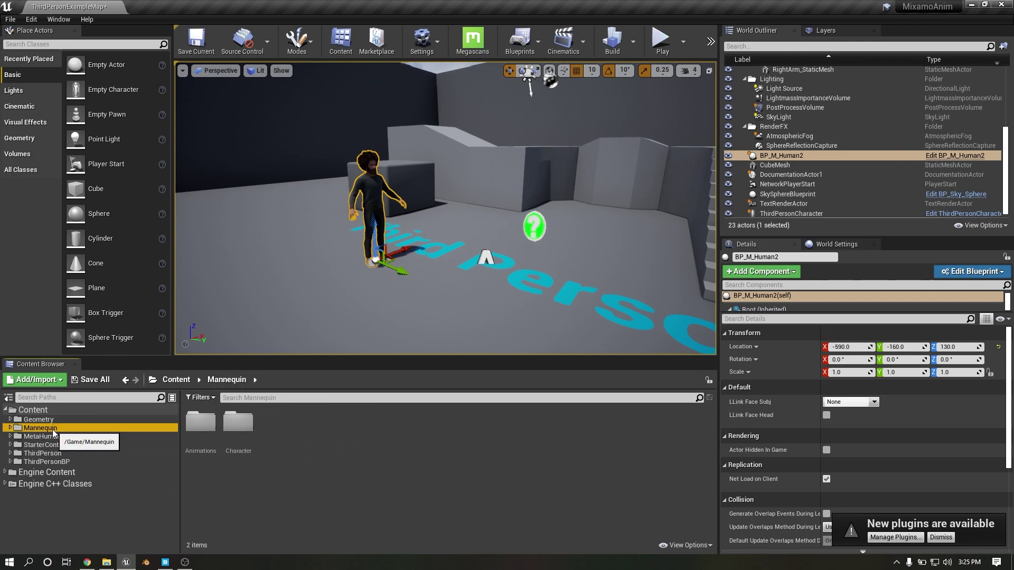
double_click(194, 423)
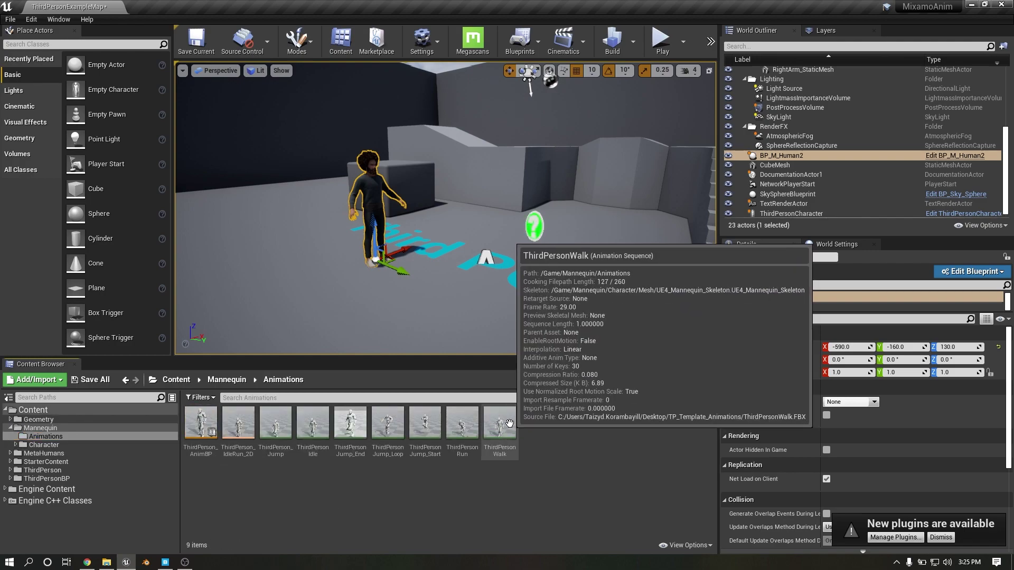
left_click(505, 432)
double_click(501, 427)
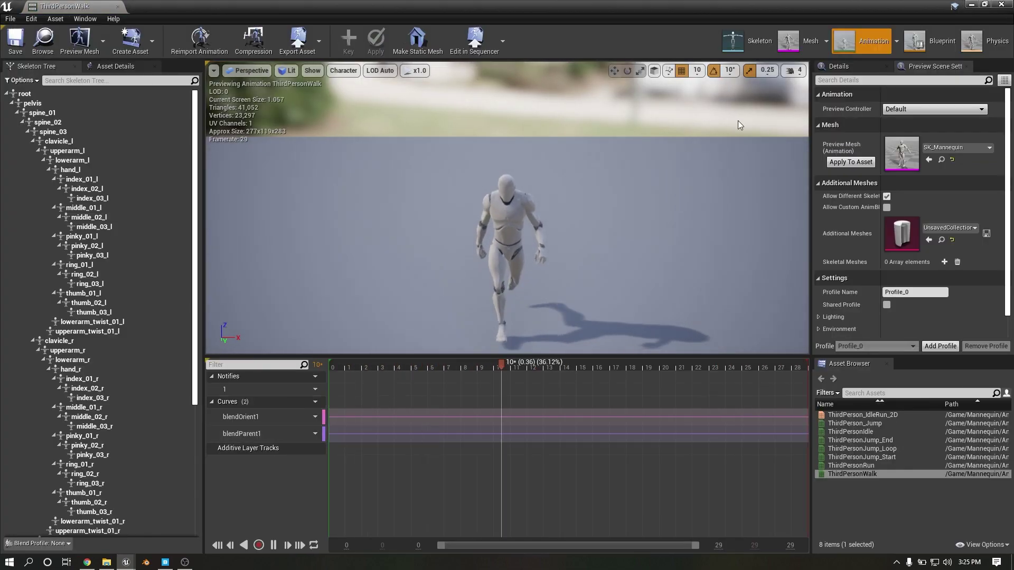
Step: Show the translation retargeting options in the mannequin skeleton's bone tree
left_click(759, 43)
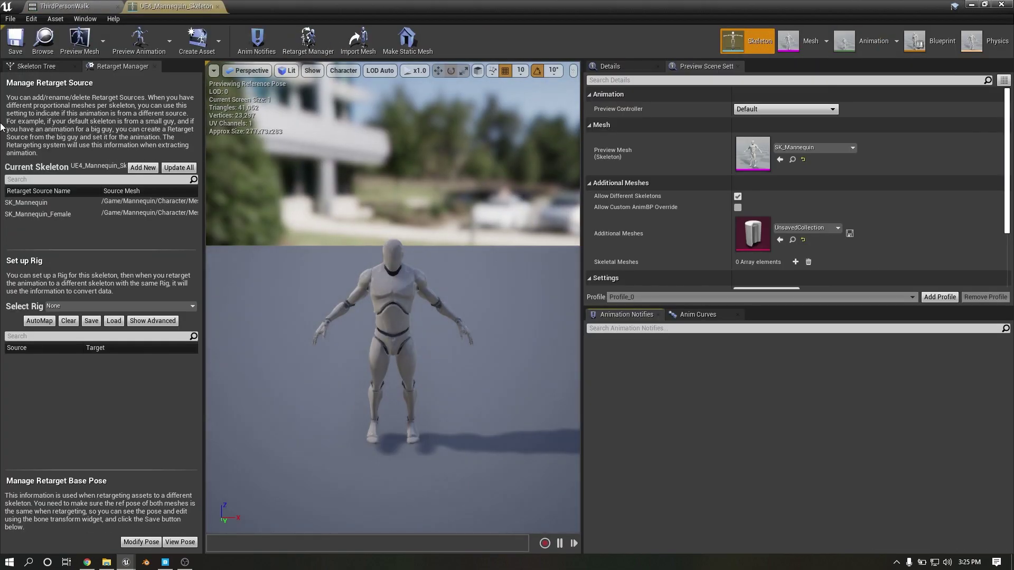
left_click(38, 69)
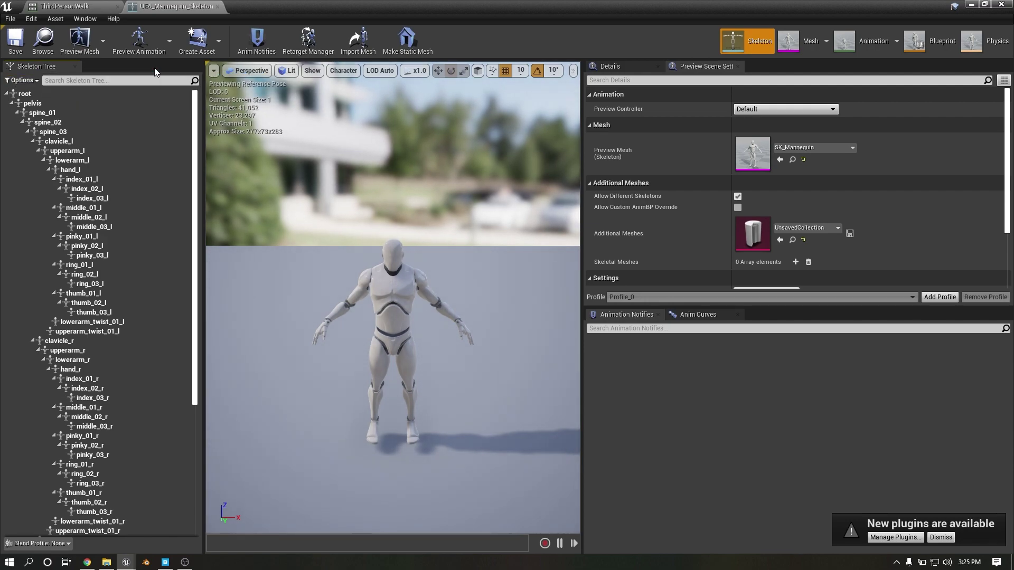
left_click(6, 94)
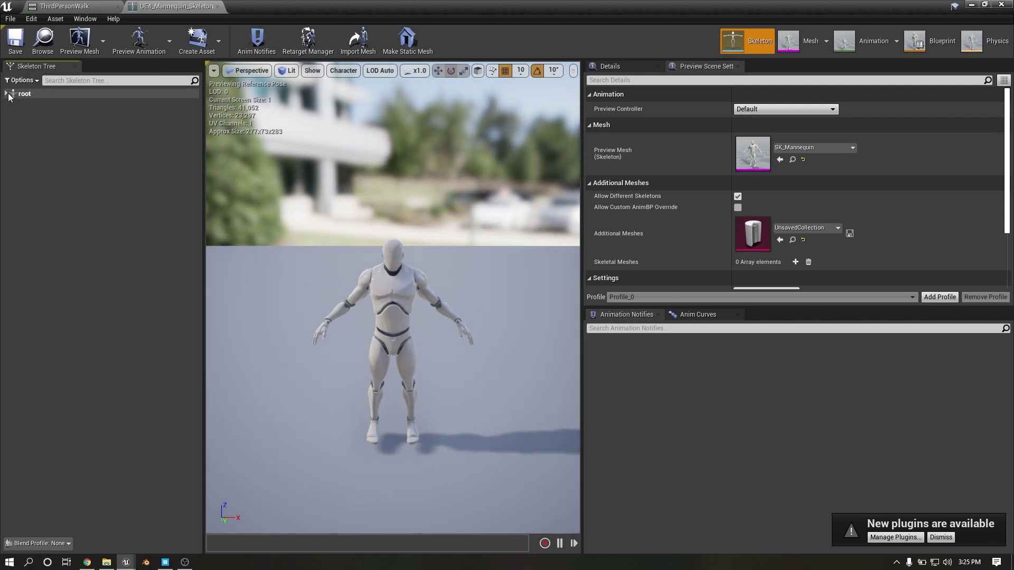
left_click(22, 80)
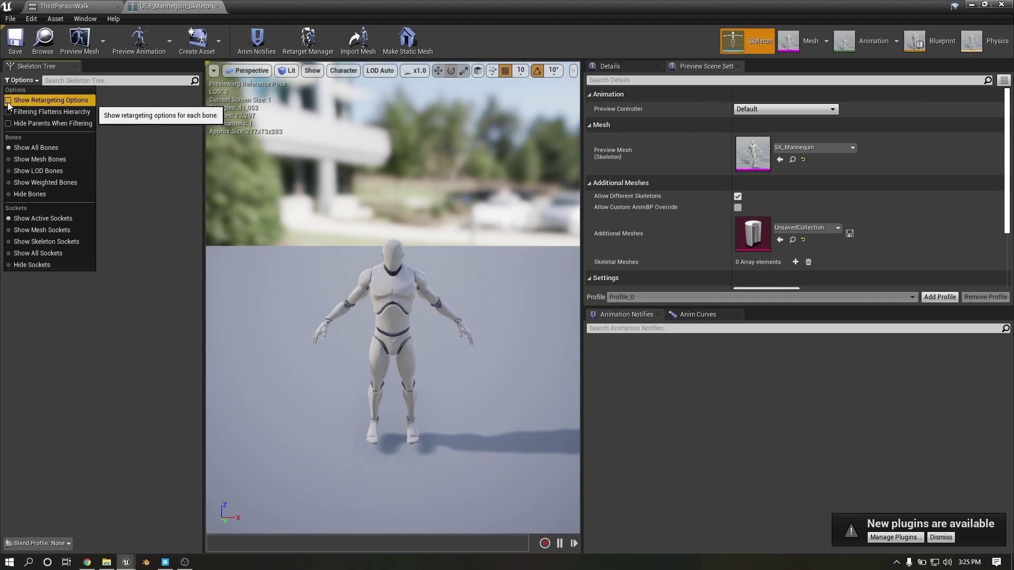
left_click(8, 101)
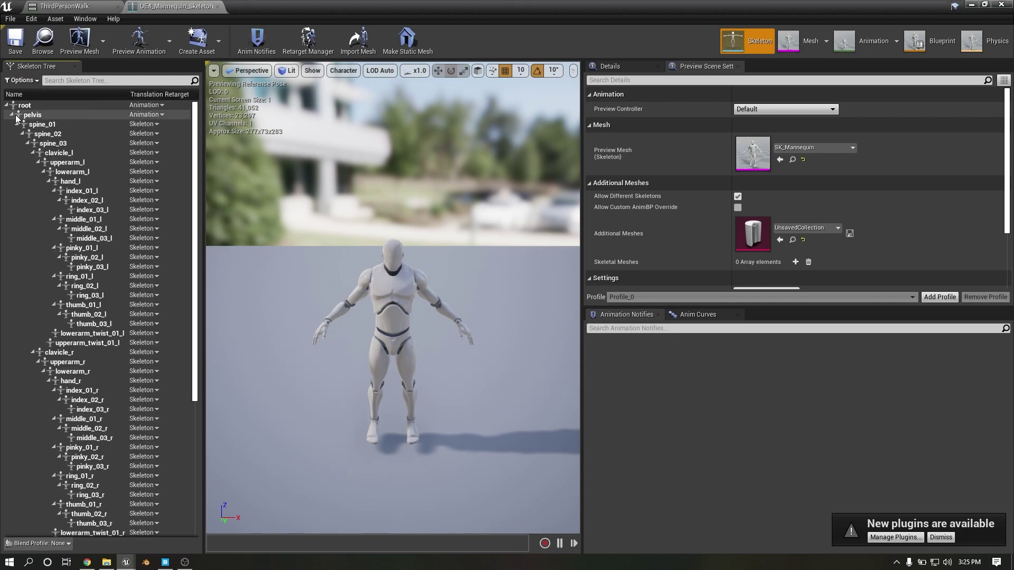
Step: Set the pelvis bone's translation retargeting to Animation
left_click(151, 115)
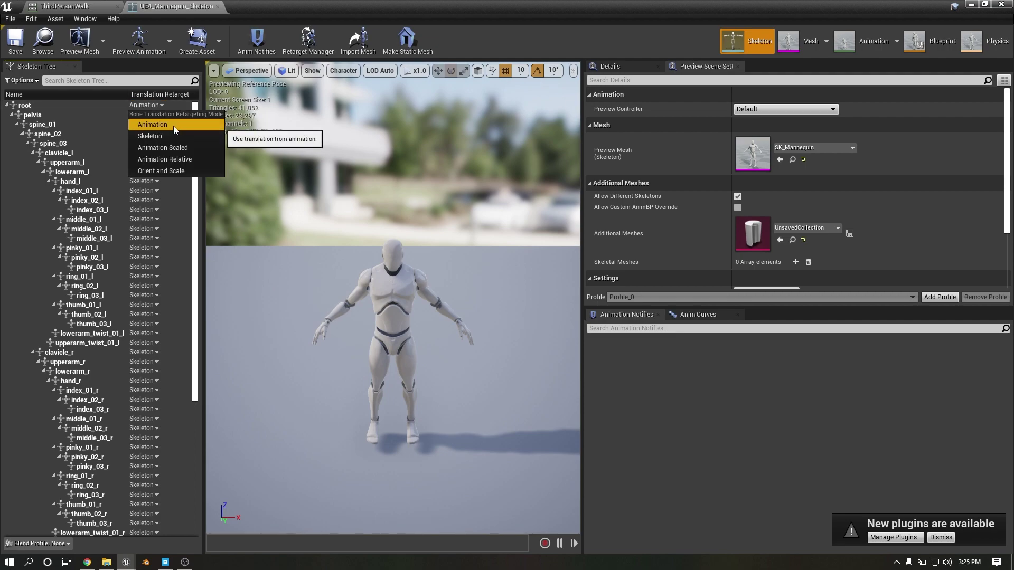
left_click(174, 126)
left_click(147, 115)
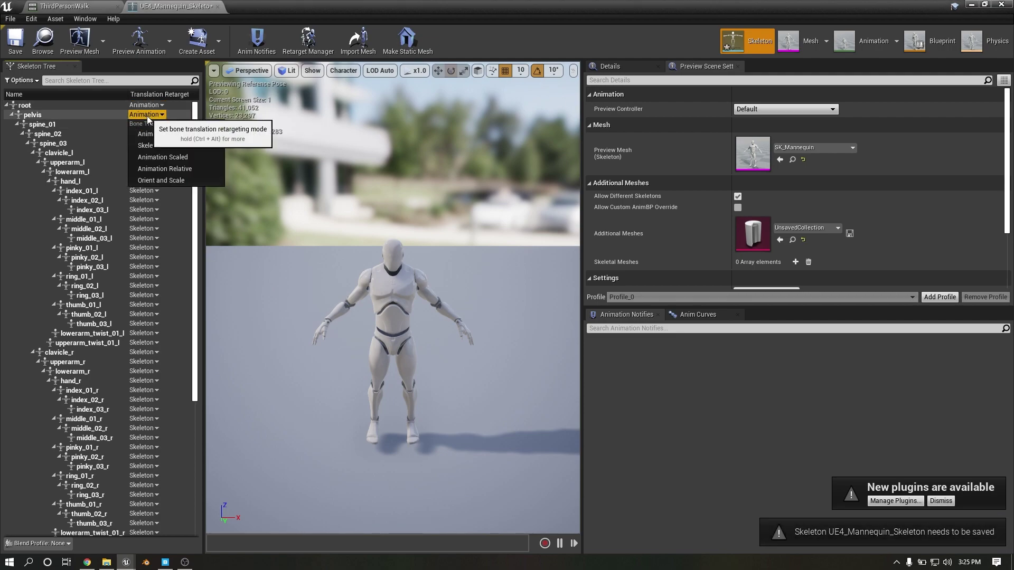
left_click(167, 136)
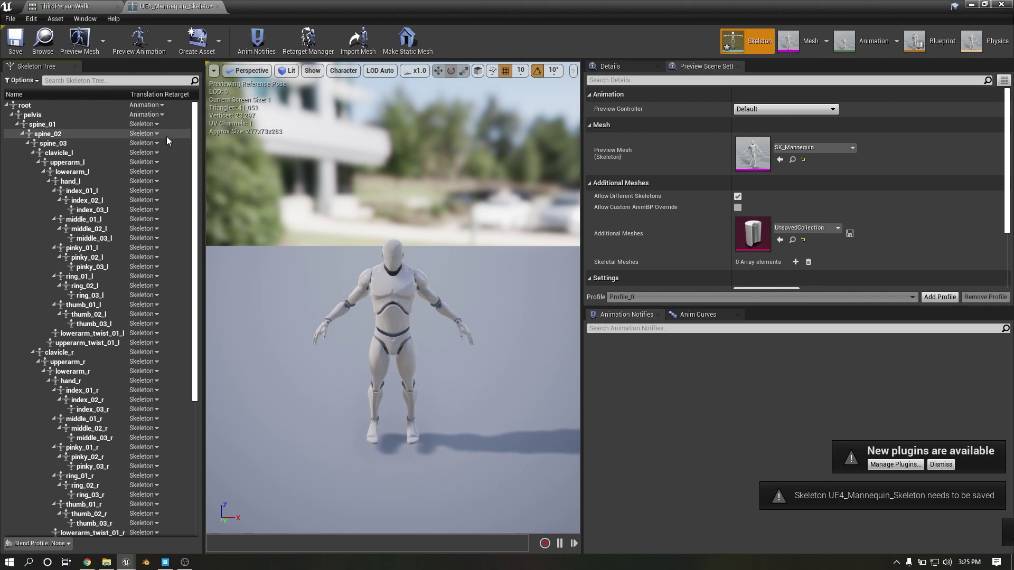
Step: Collapse the spine, thigh and IK root branches and recursively set spine_01 to Skeleton
left_click(16, 124)
left_click(16, 134)
left_click(16, 143)
left_click(11, 153)
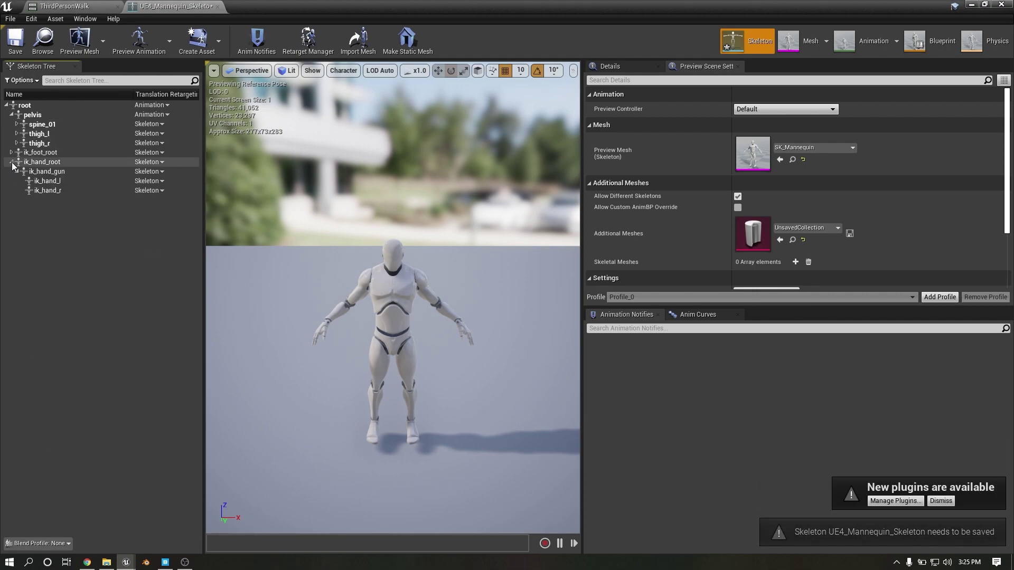
left_click(11, 162)
left_click(41, 125)
right_click(41, 126)
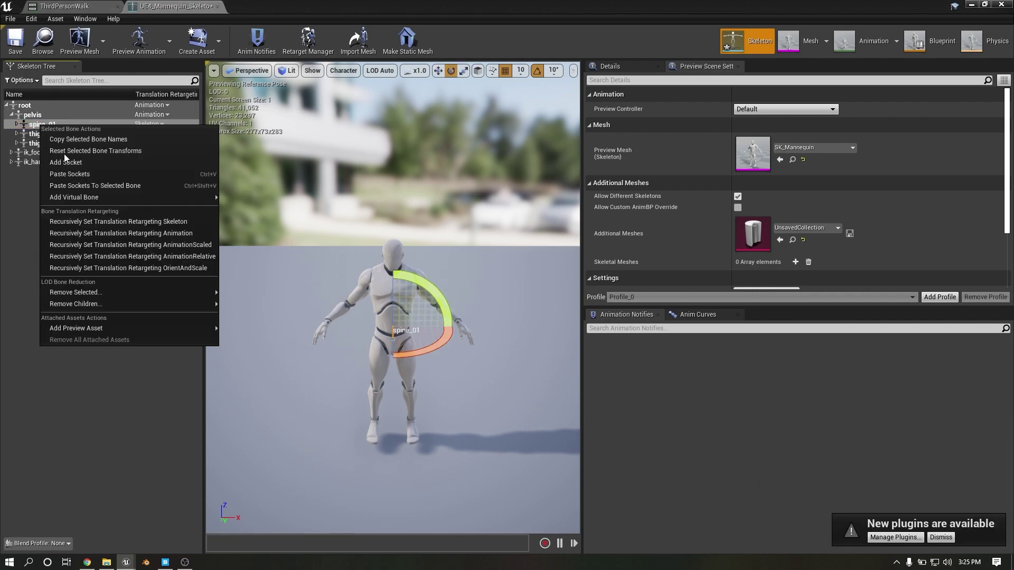
left_click(106, 223)
Step: Recursively set thigh_l, thigh_r, ik_foot_root and ik_hand_root to Skeleton retargeting
left_click(40, 143)
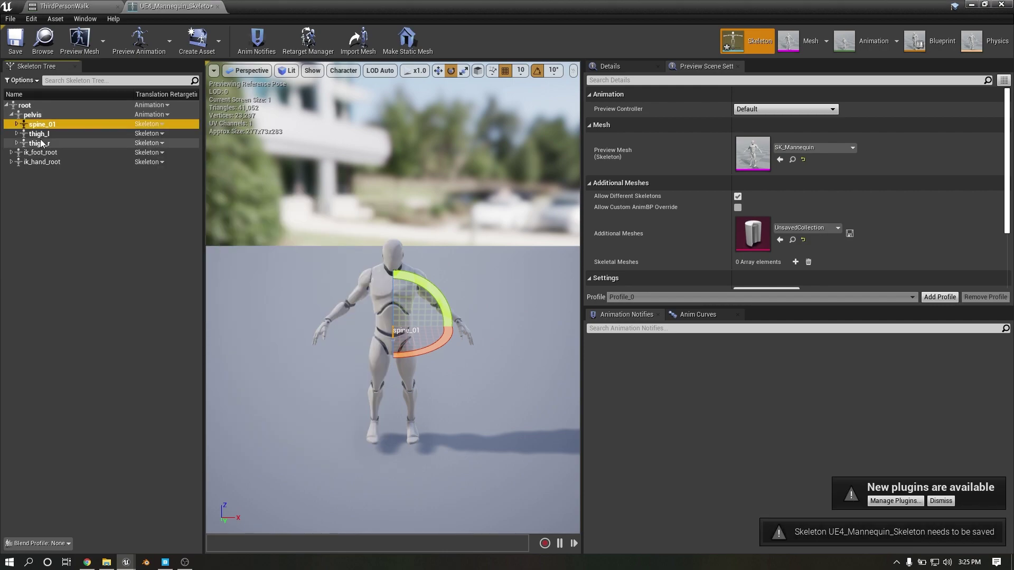
right_click(41, 142)
left_click(109, 233)
right_click(40, 145)
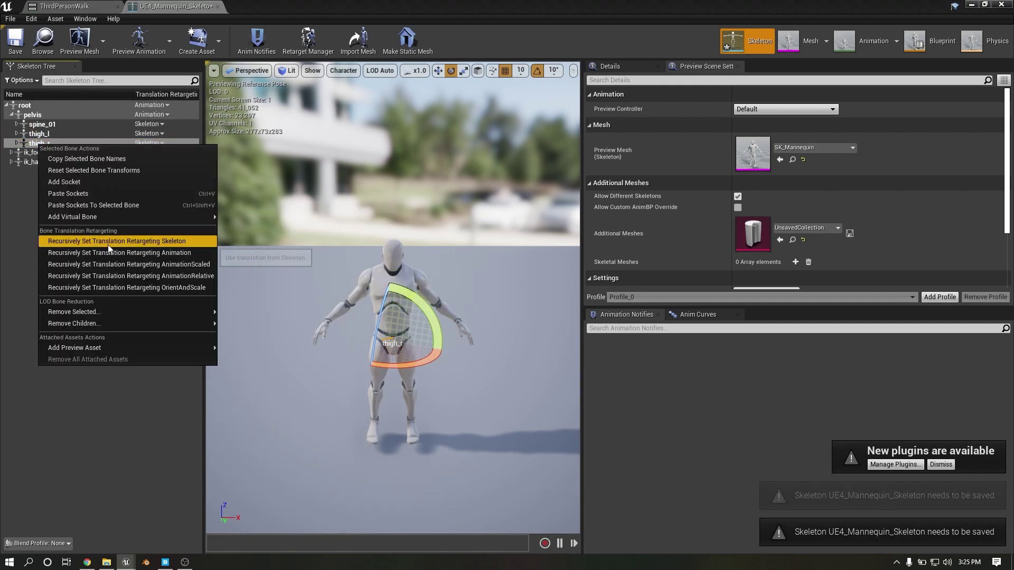
left_click(111, 240)
left_click(41, 152)
right_click(42, 153)
left_click(90, 250)
left_click(43, 161)
right_click(43, 161)
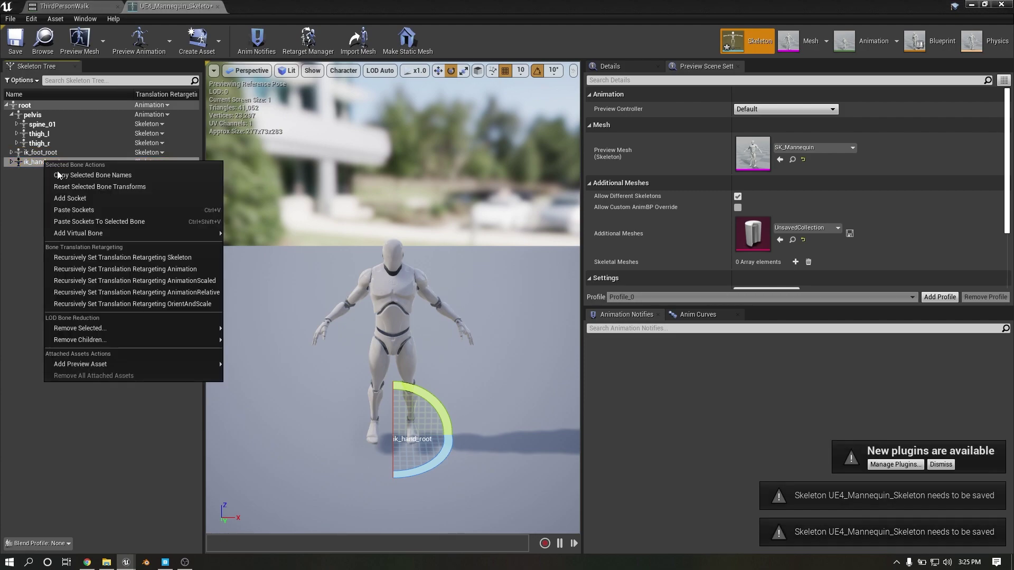
left_click(109, 256)
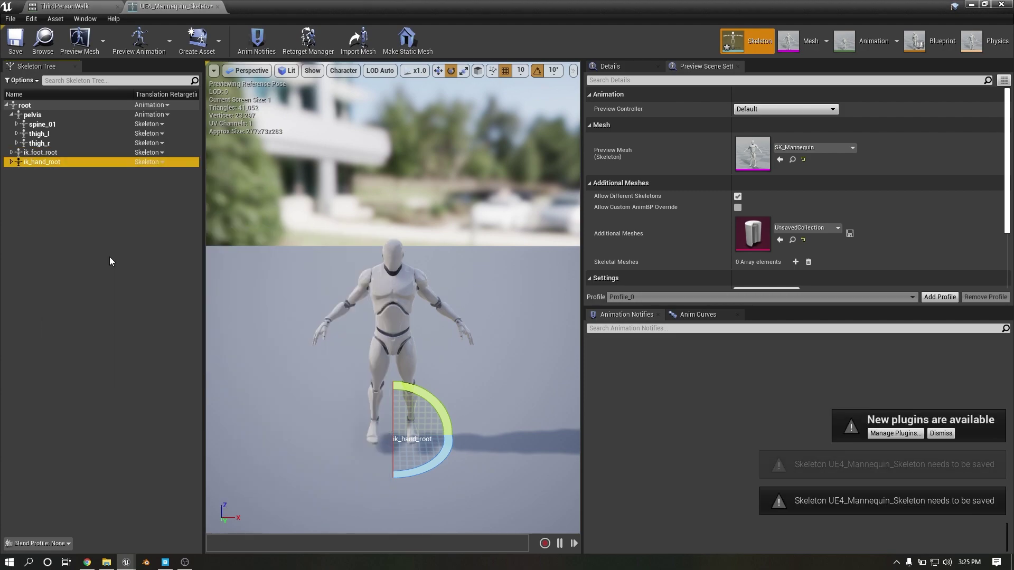
Step: Assign the Humanoid retarget rig to the mannequin skeleton and save it
left_click(317, 43)
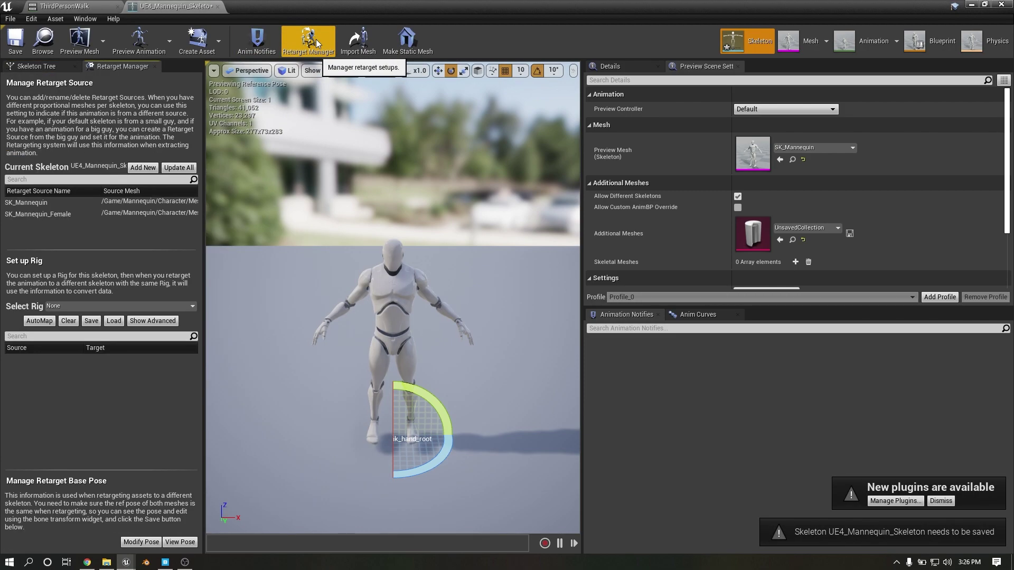
left_click(183, 306)
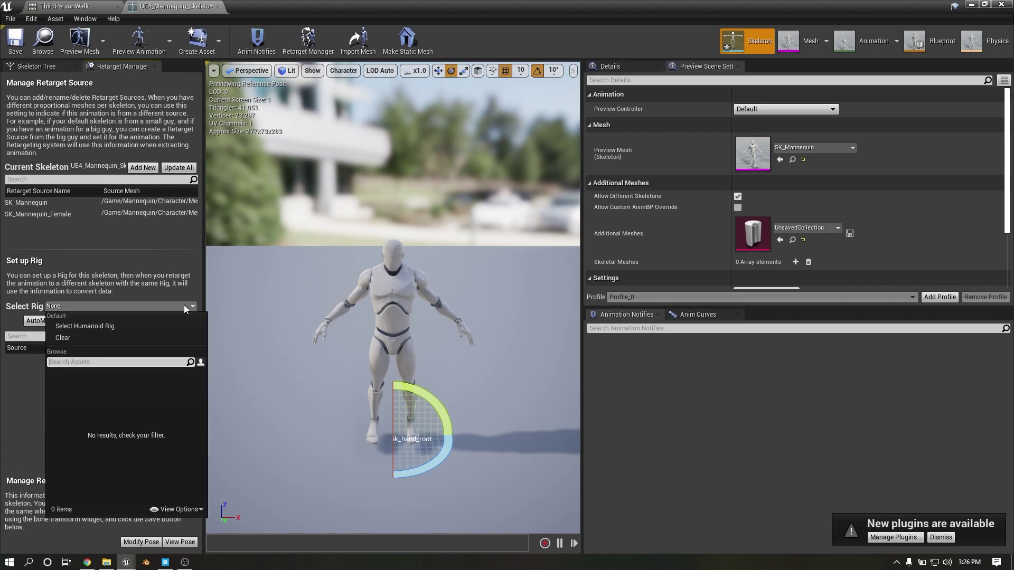
left_click(117, 333)
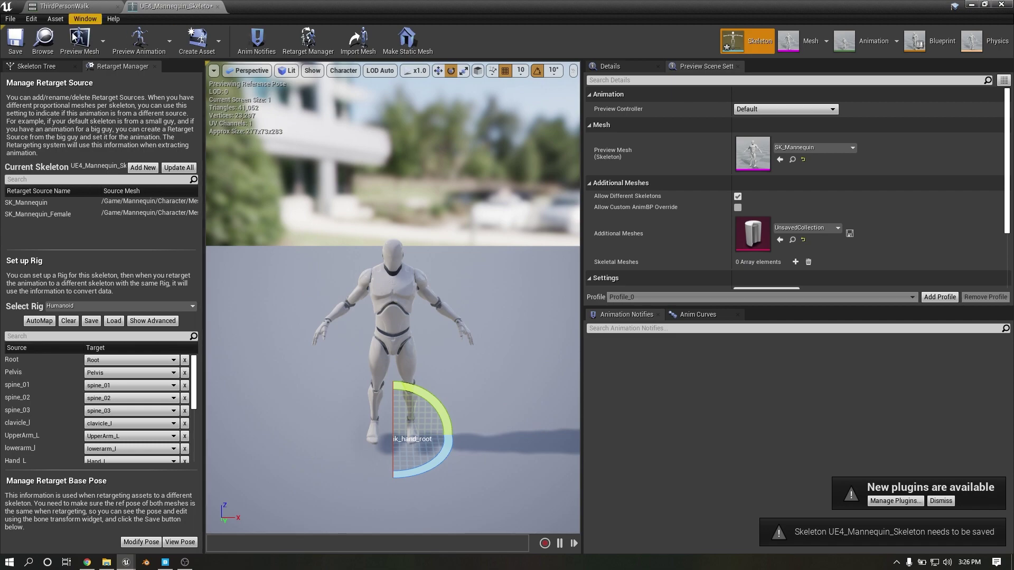
left_click(21, 52)
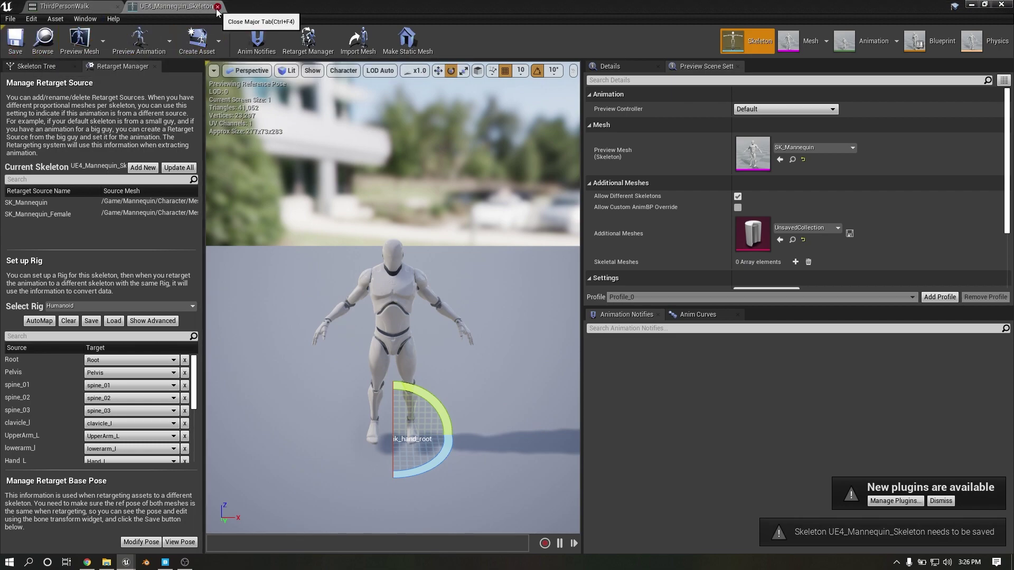
left_click(59, 6)
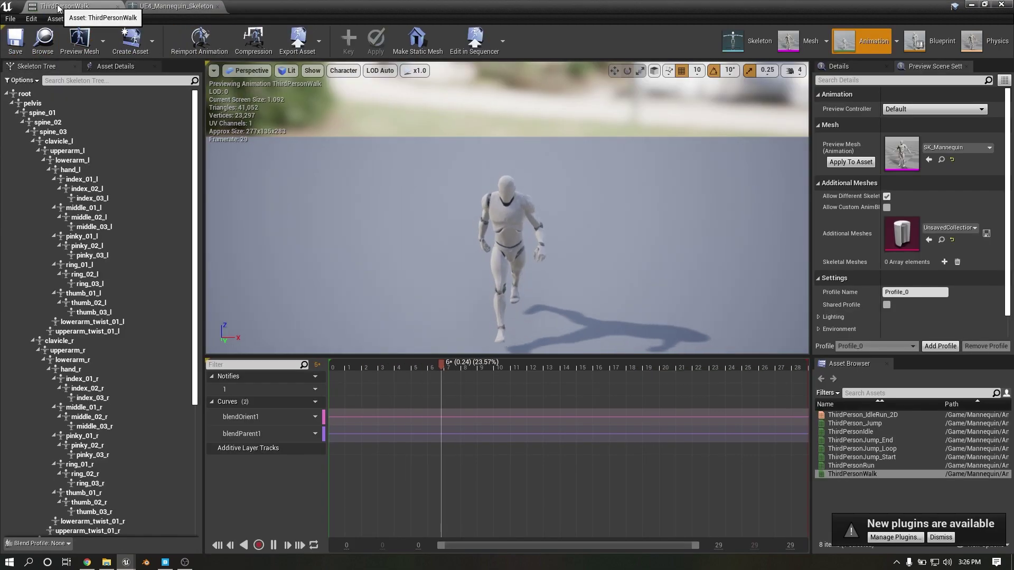
Step: Close the editor tabs and open metahuman_base_skel from MetaHumans/Common/Female/Medium/NormalWeight/Body
left_click(118, 6)
left_click(118, 6)
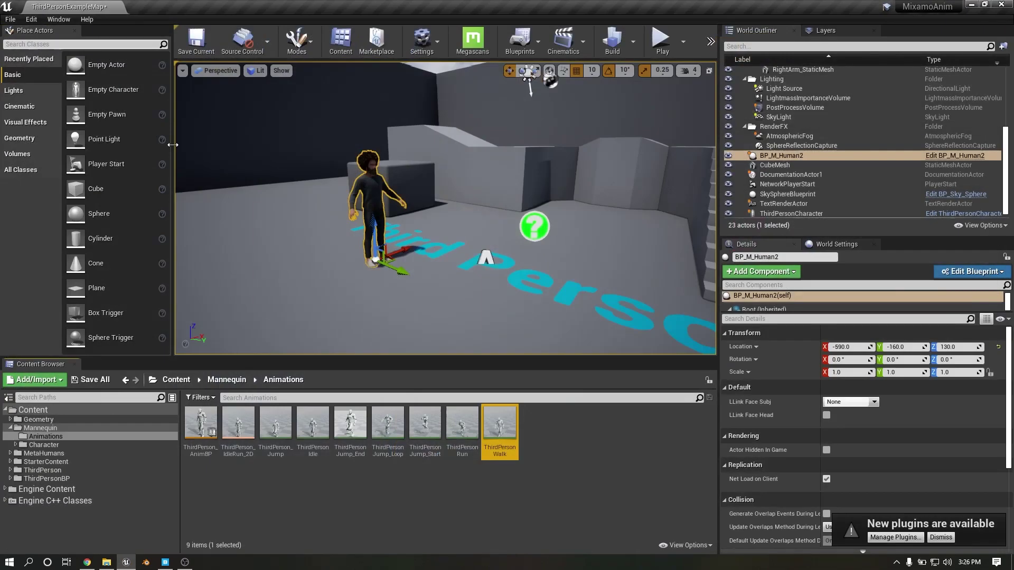
left_click(11, 429)
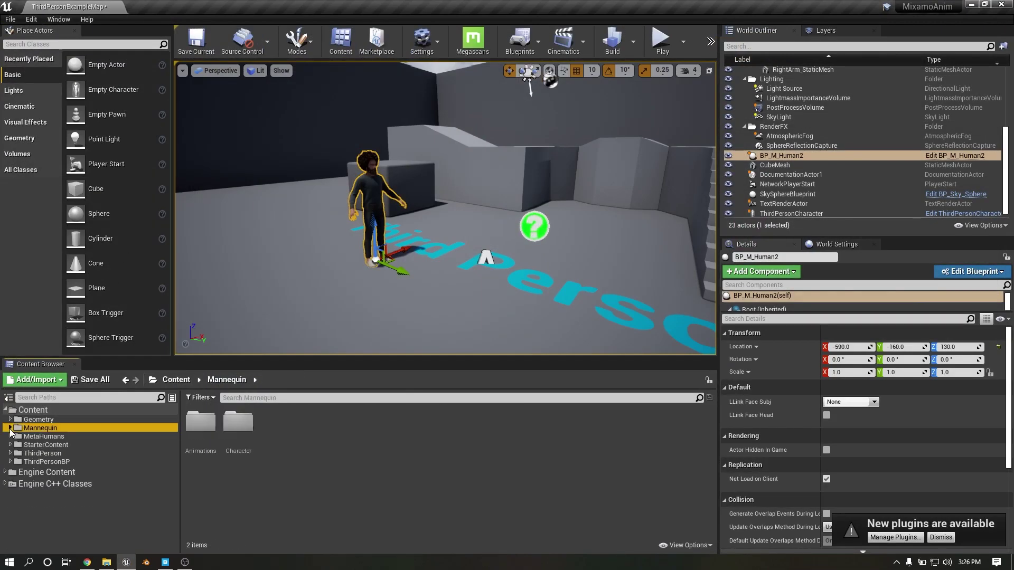
left_click(23, 439)
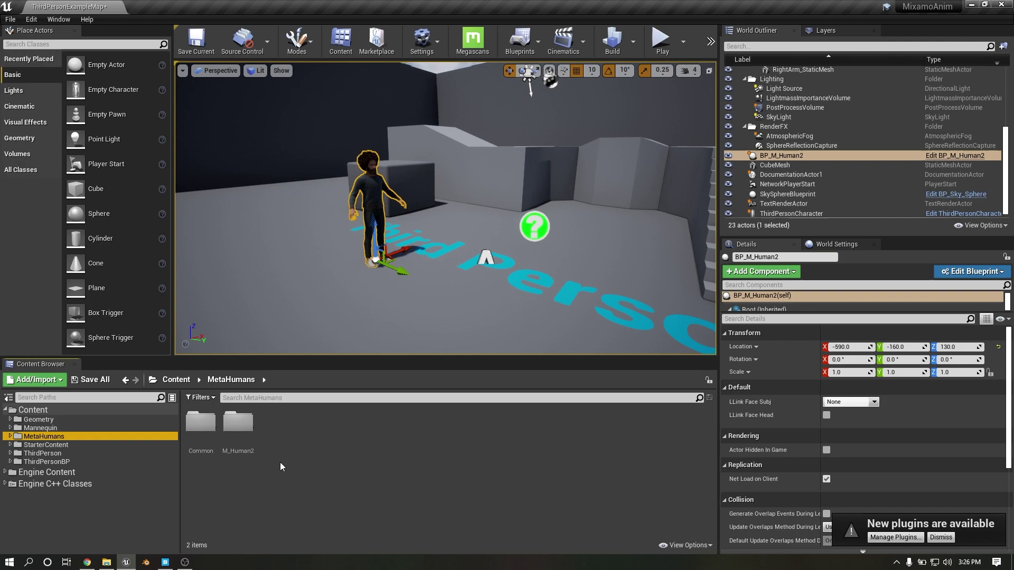
double_click(238, 425)
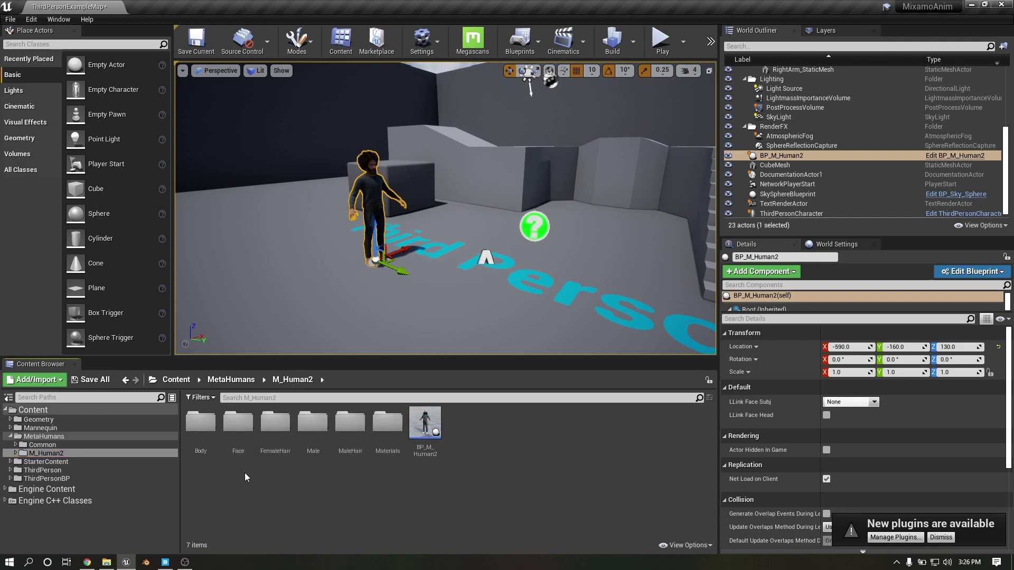
left_click(34, 446)
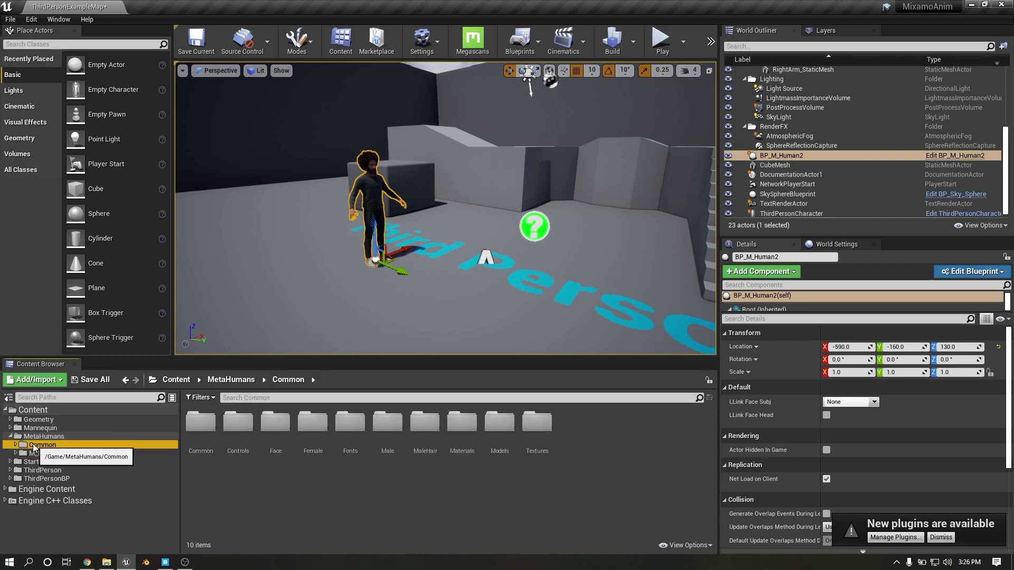
double_click(318, 434)
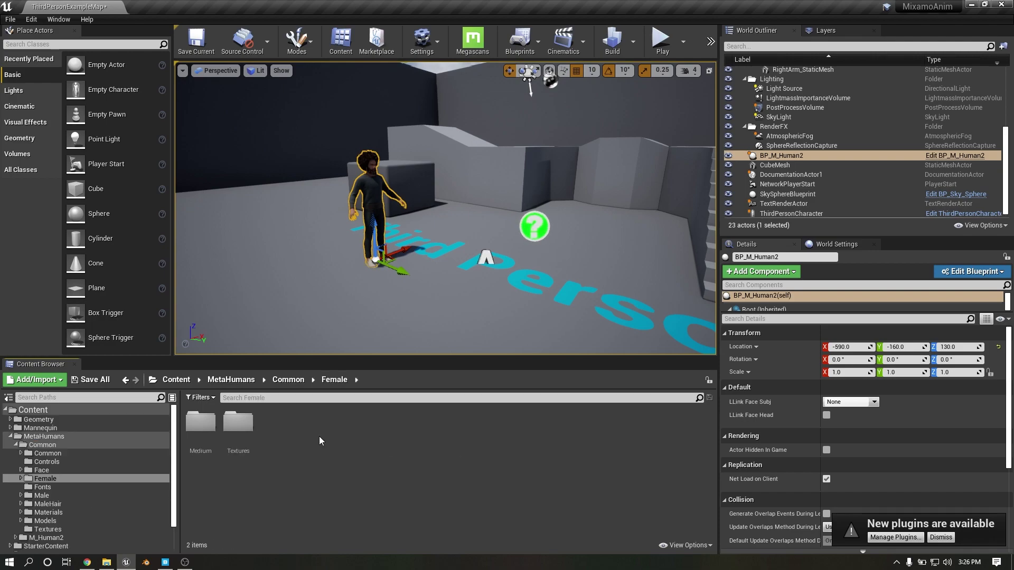
double_click(202, 425)
double_click(208, 427)
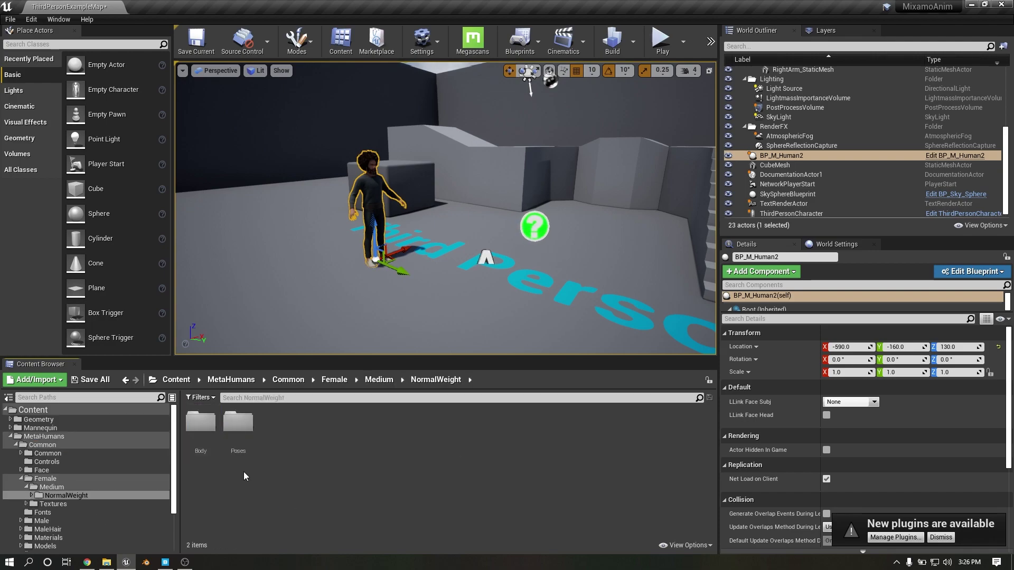
double_click(209, 429)
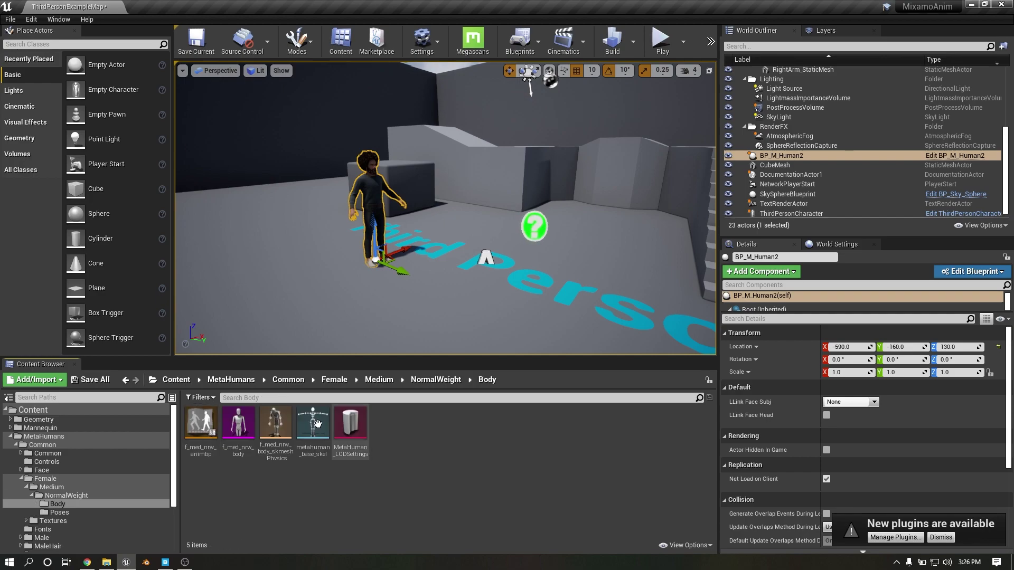
double_click(322, 429)
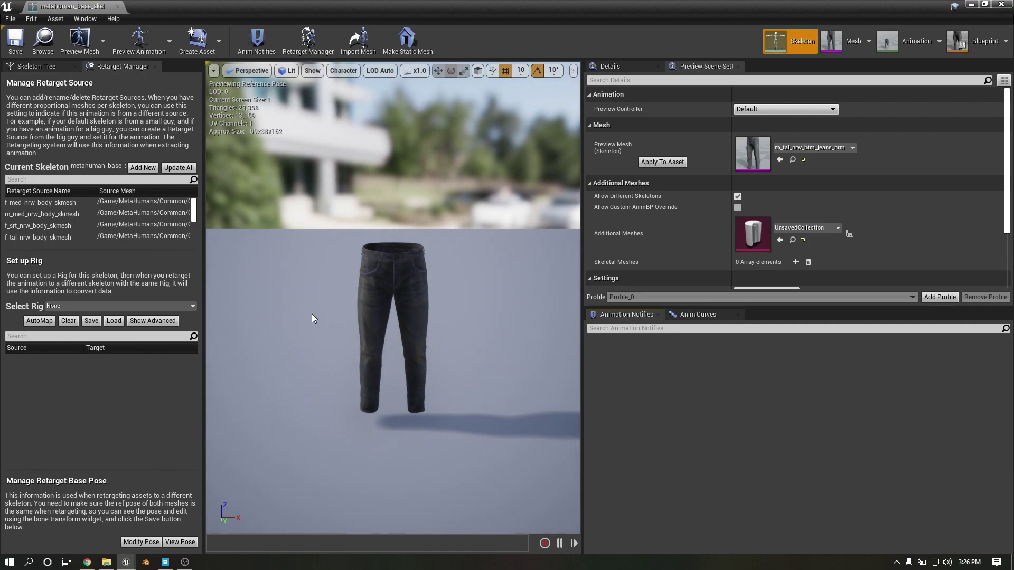
Step: Preview the MetaHuman skeleton on the m_med_nrw_body_preview mesh
left_click(27, 67)
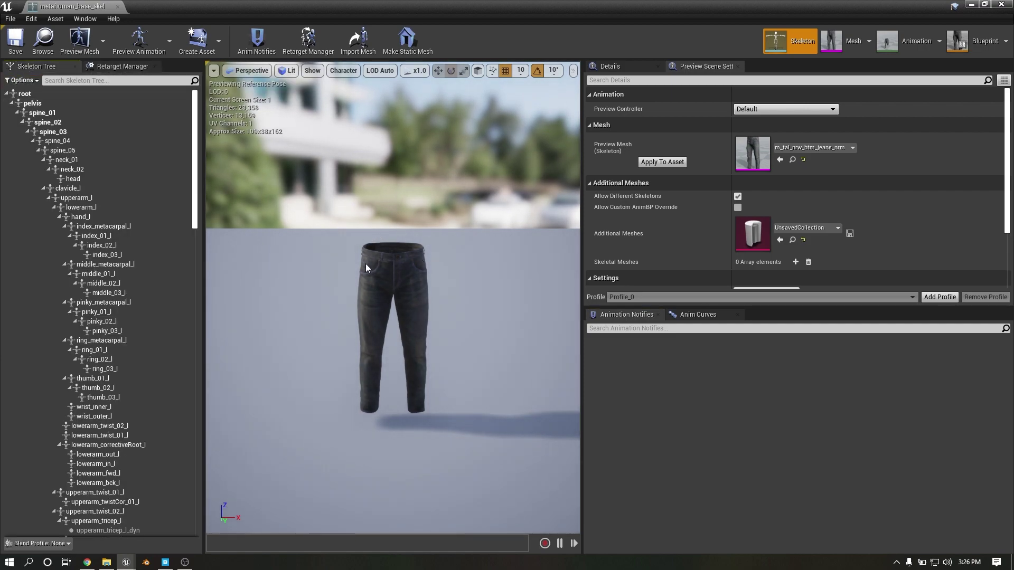
left_click(838, 150)
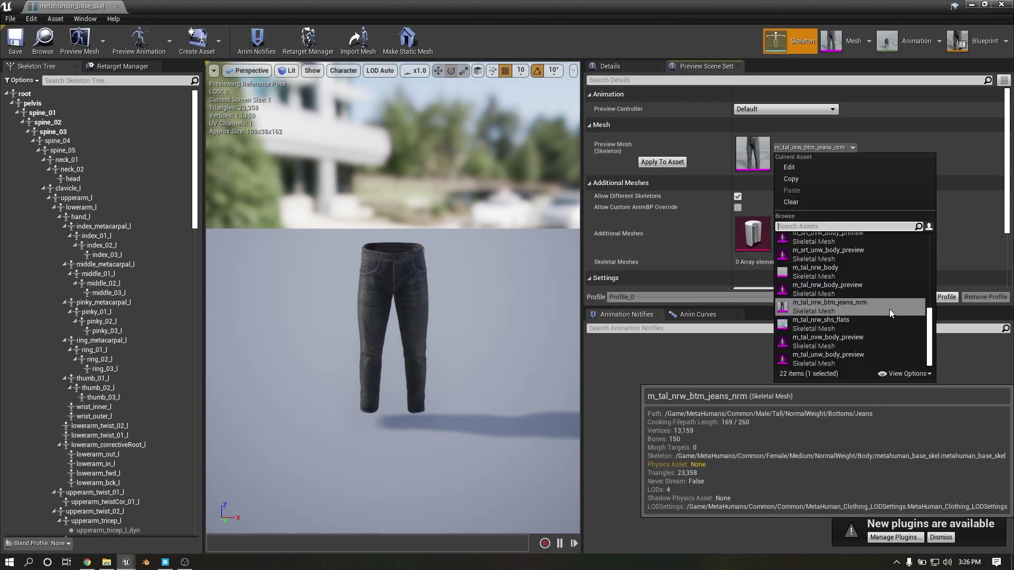
scroll(889, 309, "up", 3)
left_click(844, 320)
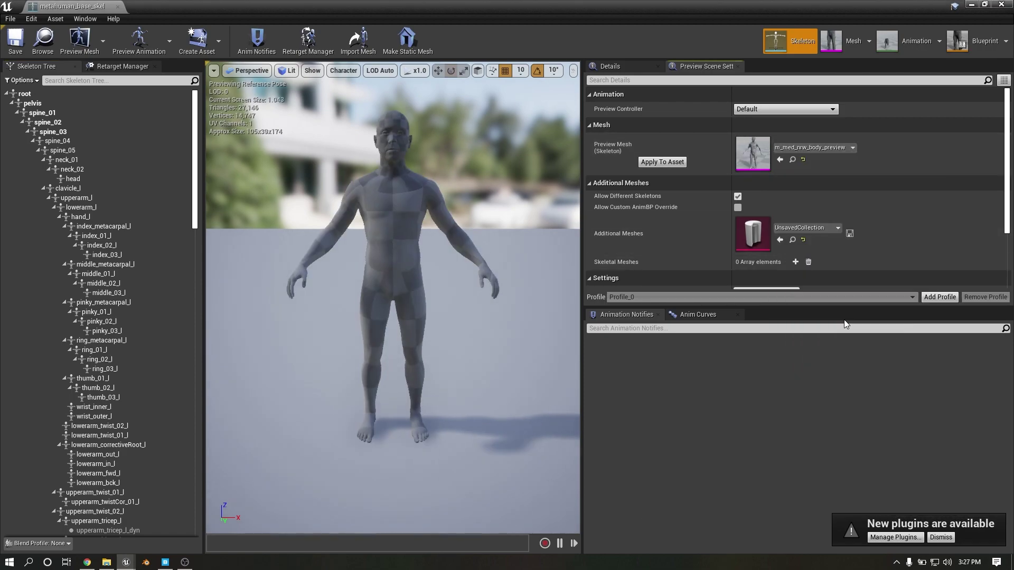
Step: Collapse the bone tree and show translation retargeting options per bone
left_click(7, 94)
left_click(21, 81)
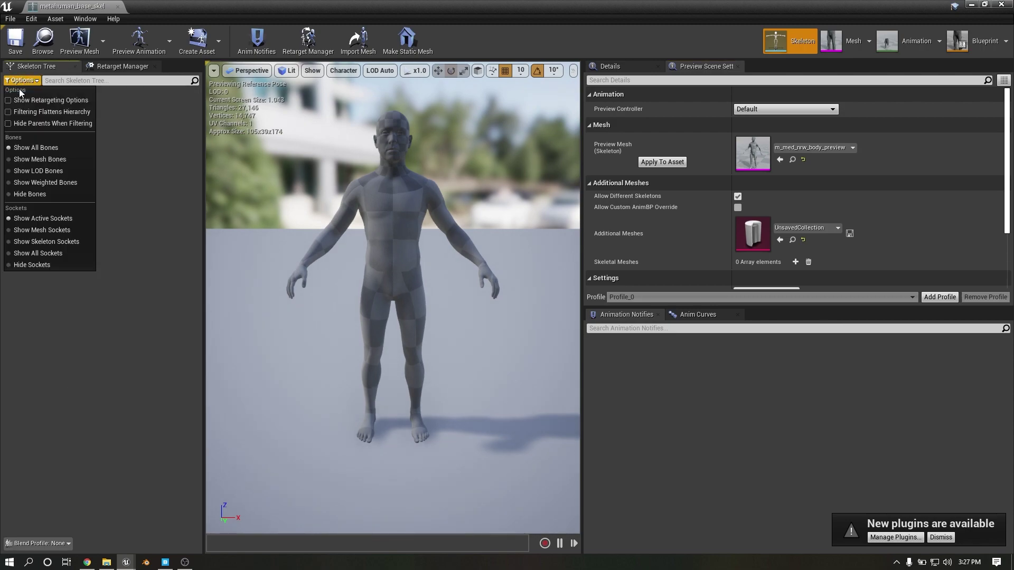
left_click(21, 101)
left_click(17, 125)
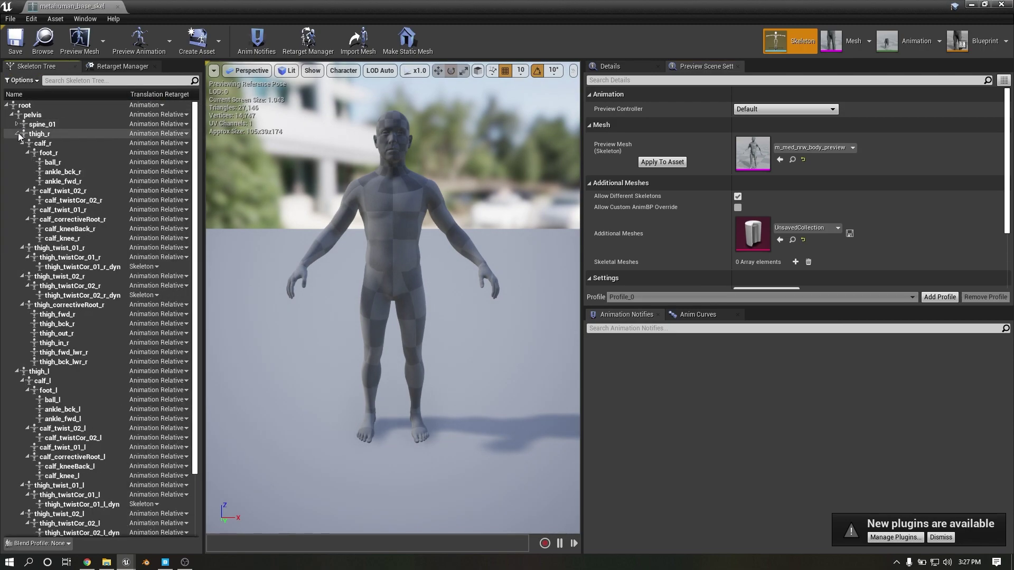
left_click(17, 134)
left_click(16, 143)
Step: Set root and pelvis translation retargeting to Animation
left_click(33, 105)
left_click(166, 106)
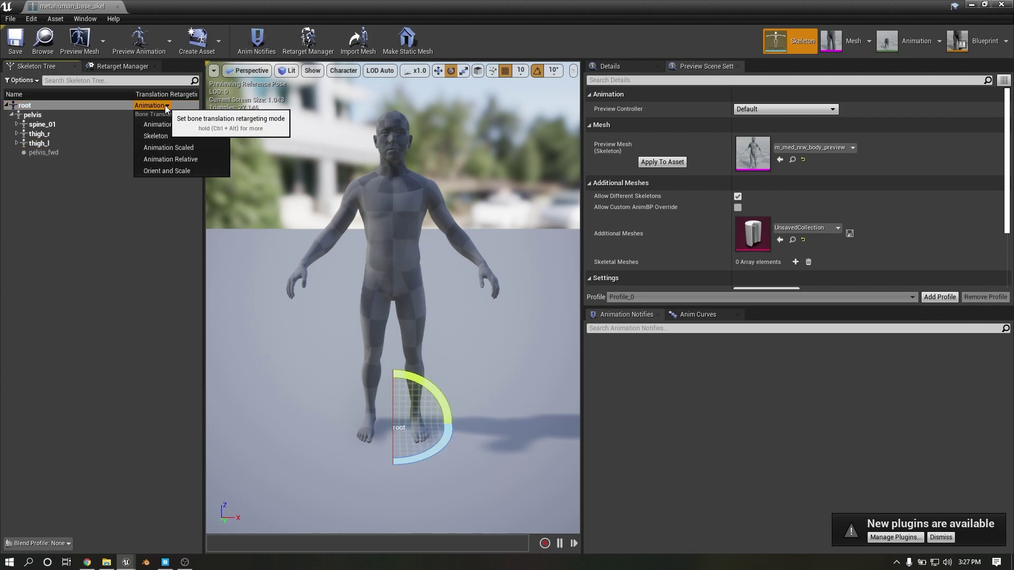
left_click(169, 125)
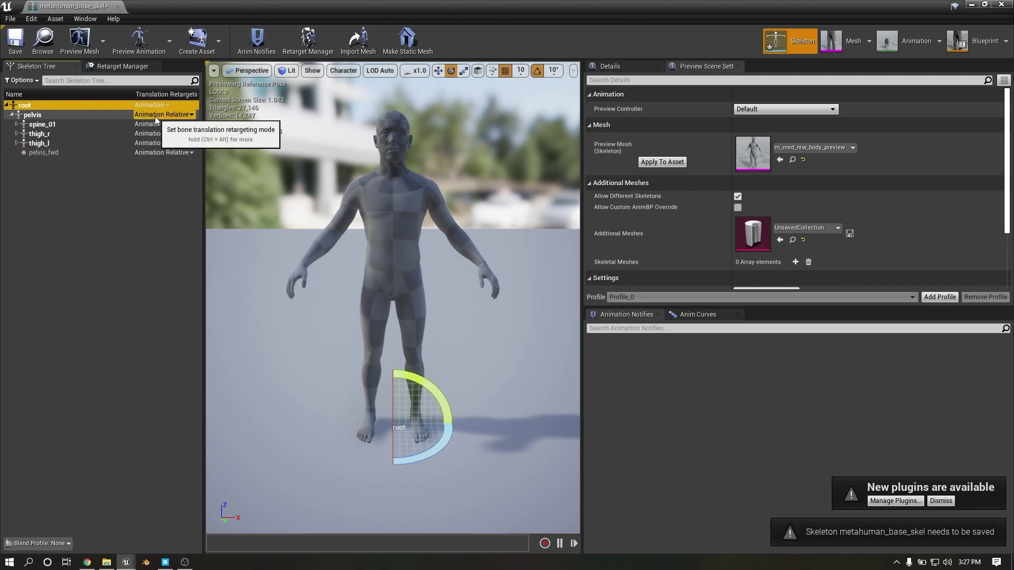
left_click(154, 115)
left_click(158, 133)
Step: Recursively set spine_01, thigh_r, thigh_l and pelvis_fwd to Skeleton, then save the skeleton
right_click(41, 125)
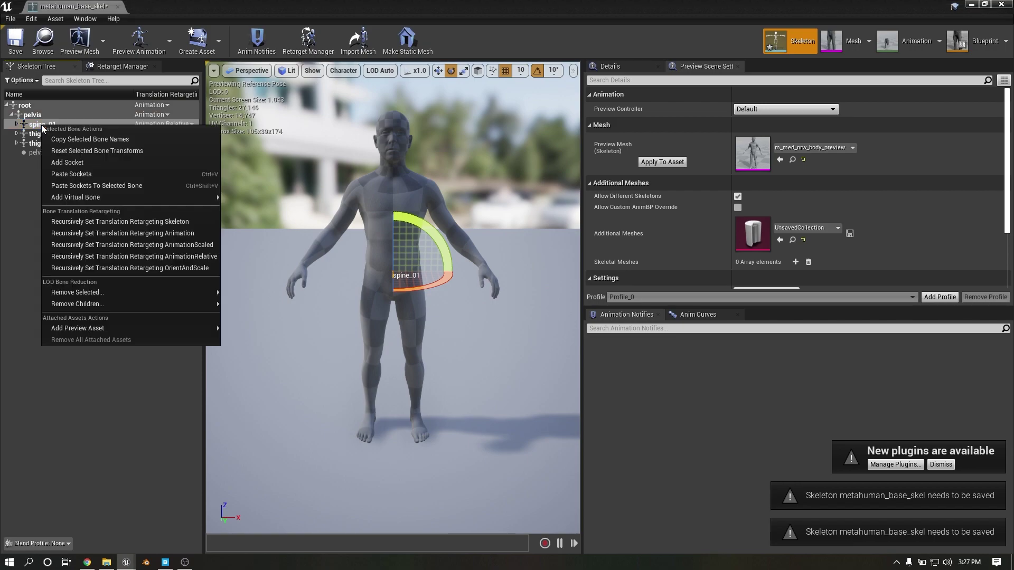
left_click(75, 220)
right_click(40, 134)
left_click(89, 202)
right_click(40, 143)
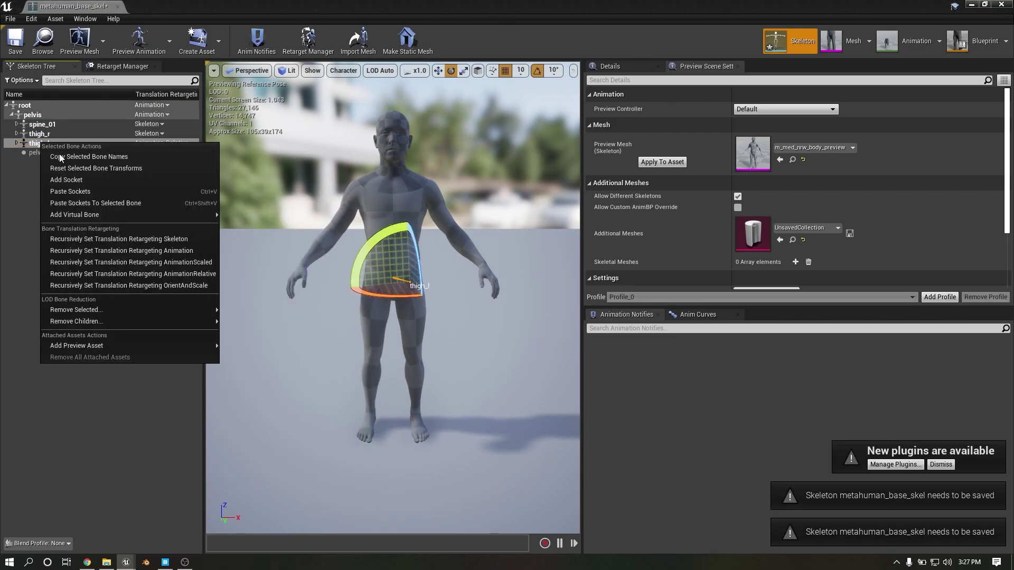
left_click(119, 239)
right_click(50, 154)
left_click(127, 249)
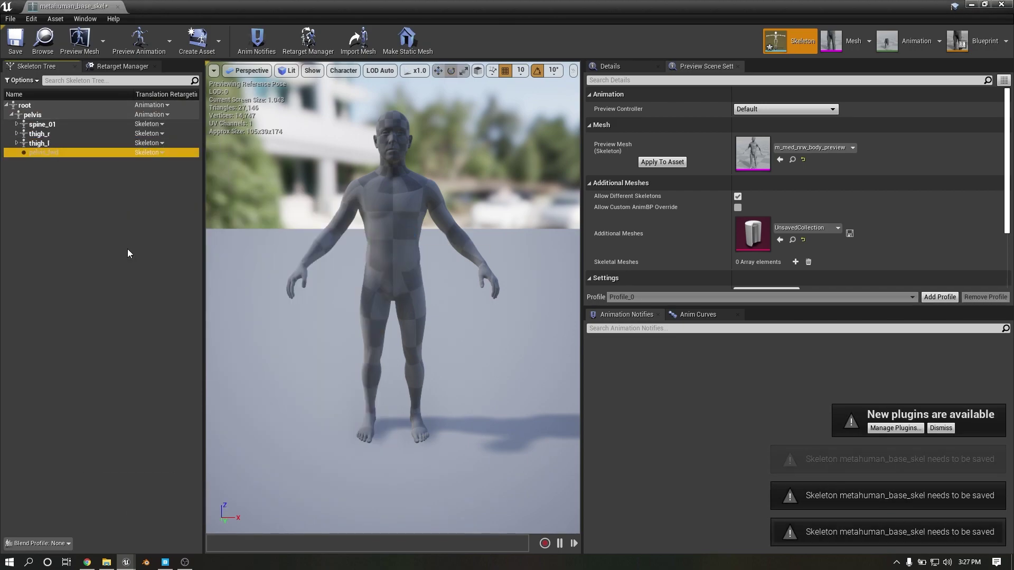
left_click(11, 44)
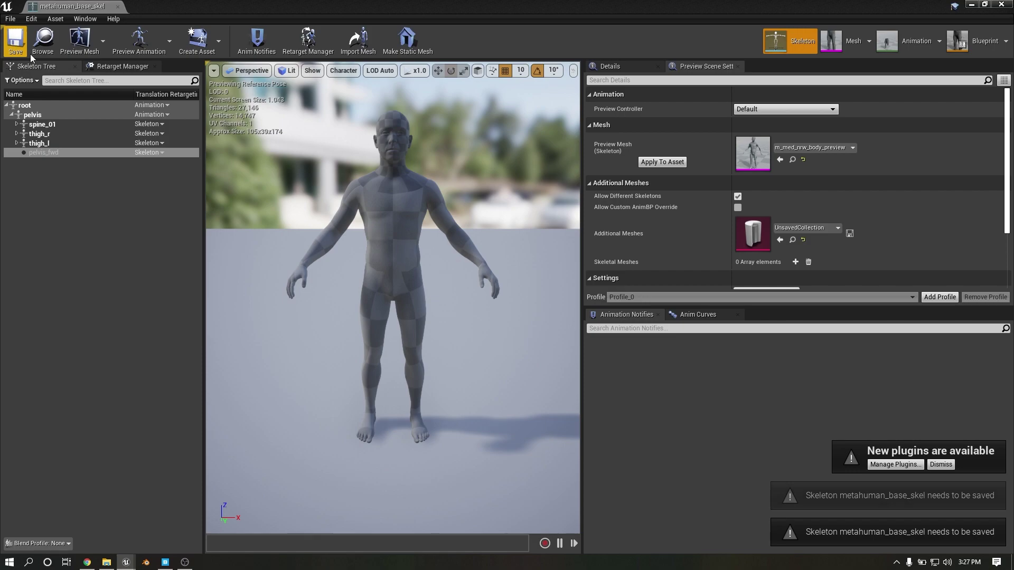
Step: Assign the Humanoid rig in metahuman_base_skel's Retarget Manager
left_click(125, 70)
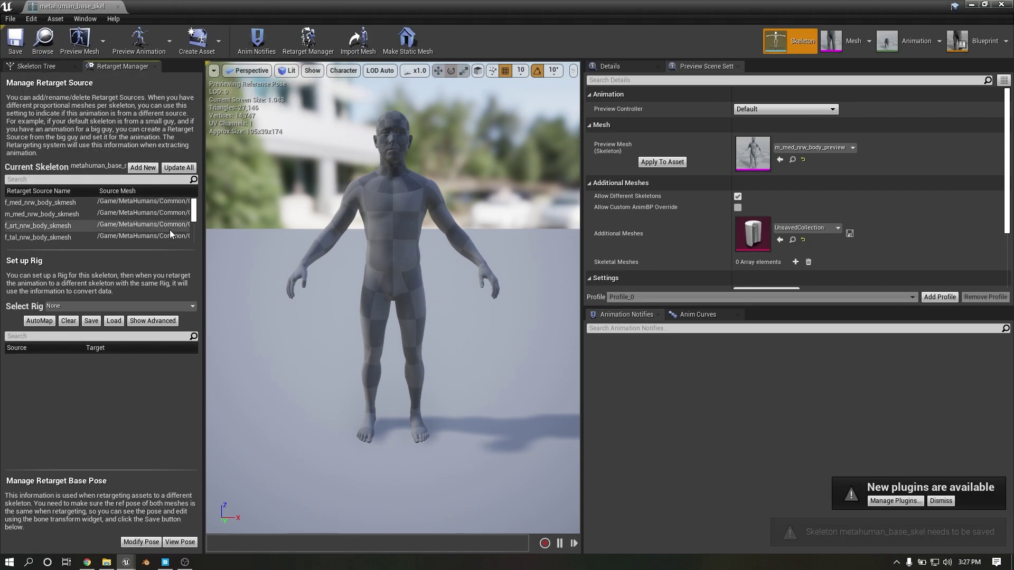
left_click(160, 306)
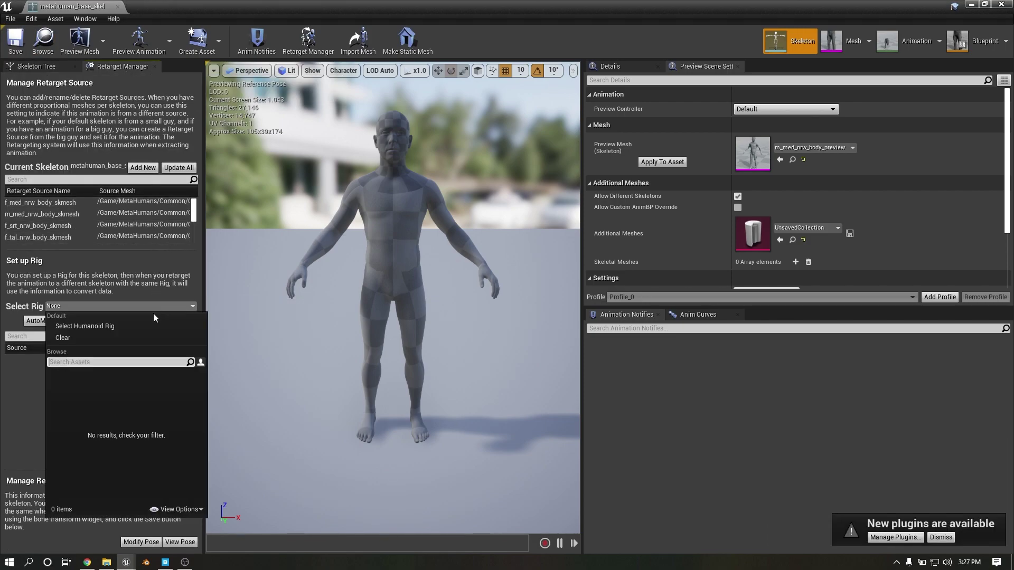
left_click(104, 327)
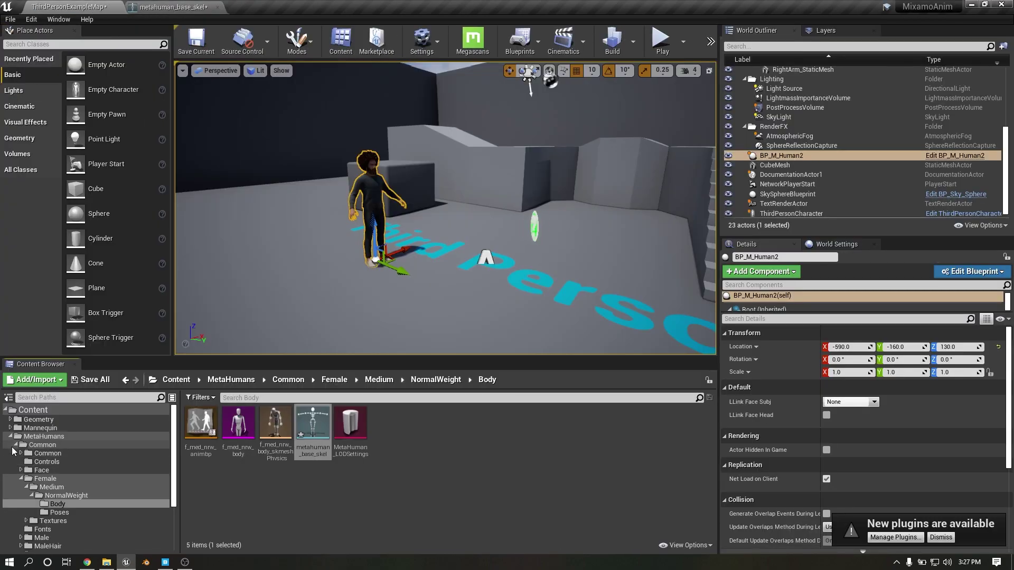
Step: Open ThirdPersonWalk from Mannequin > Animations
left_click(11, 429)
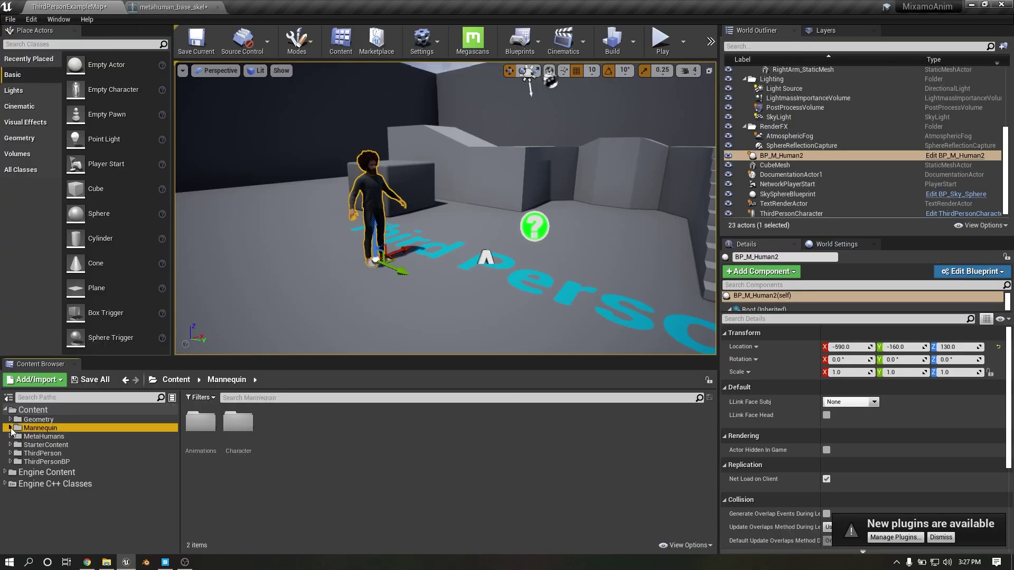
double_click(201, 422)
double_click(550, 422)
Step: Draw bone names and the full bone hierarchy in the preview, cancelling the Record dialog
left_click(343, 70)
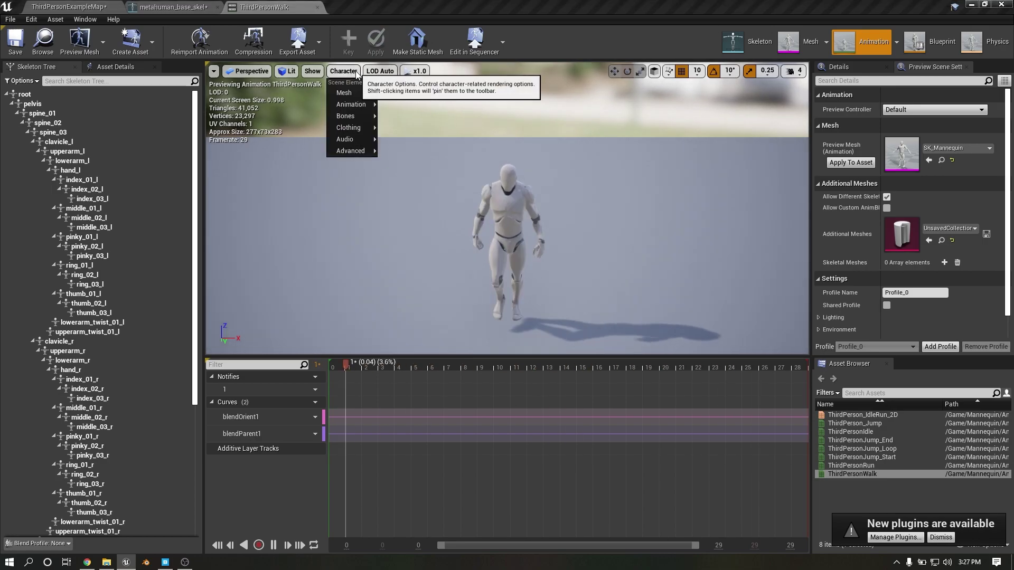
mouse_move(345, 115)
left_click(402, 136)
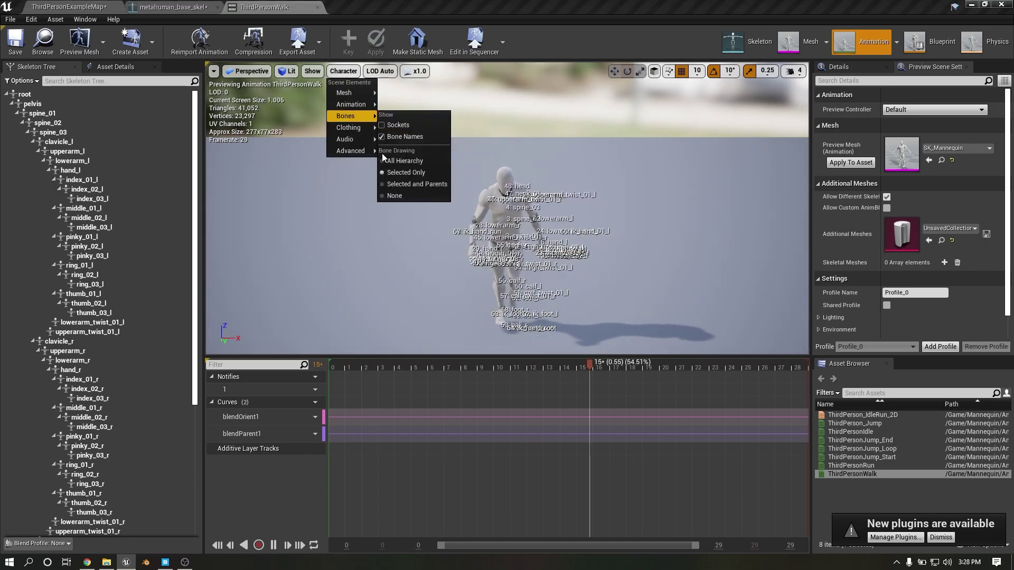
left_click(402, 161)
left_click(258, 545)
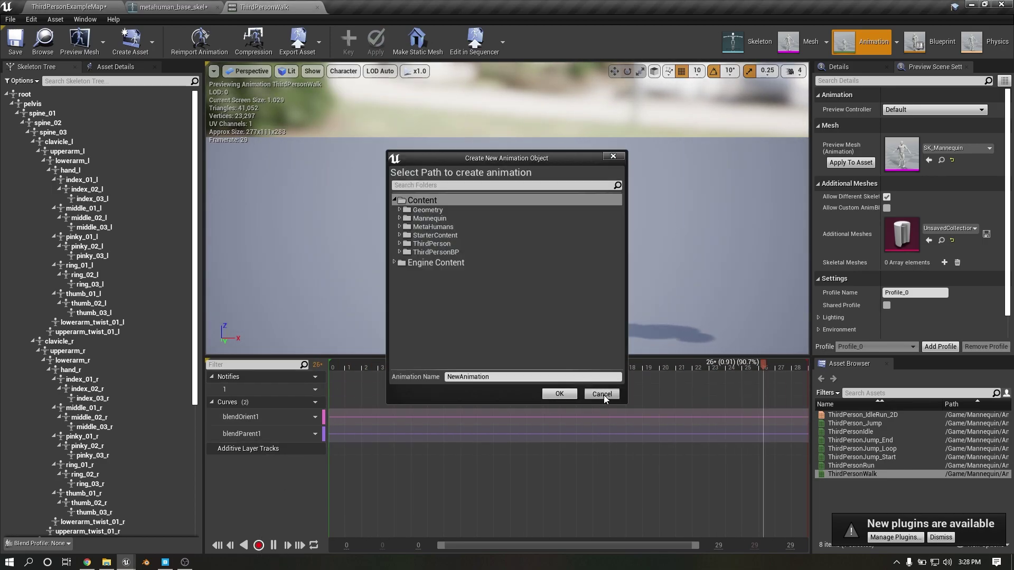
left_click(602, 394)
Step: Set the viewport camera speed to 1 and return to the metahuman_base_skel editor
left_click(791, 70)
left_click(802, 97)
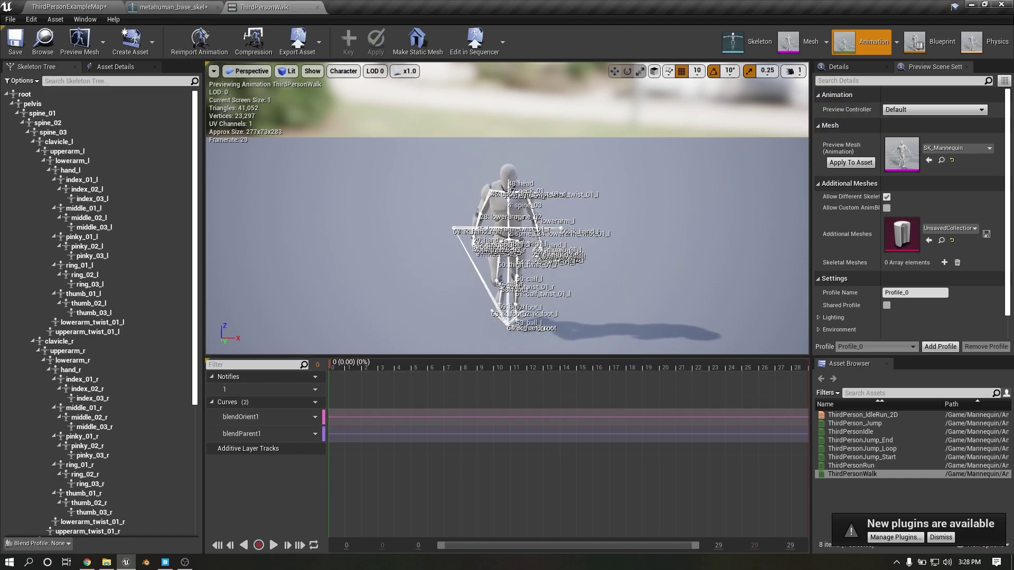
scroll(513, 274, "up", 6)
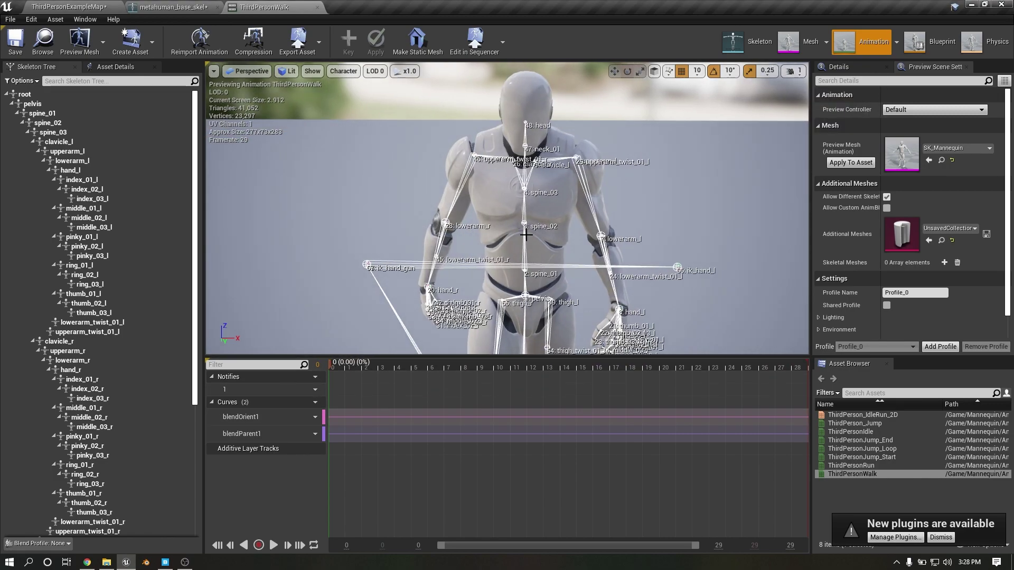
left_click(163, 6)
Step: Show bone names on the MetaHuman skeleton preview
scroll(397, 261, "up", 3)
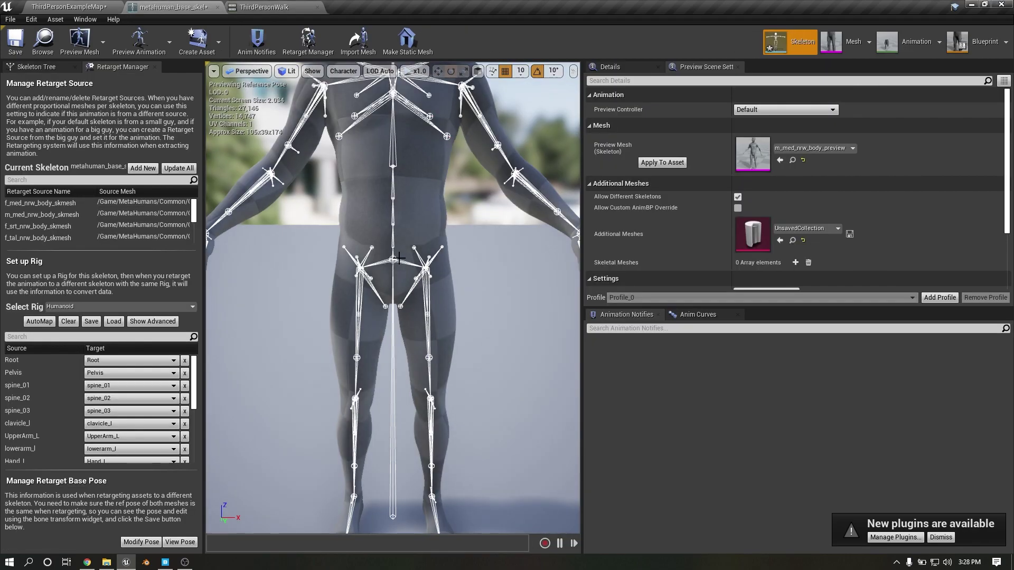
left_click(349, 72)
mouse_move(353, 117)
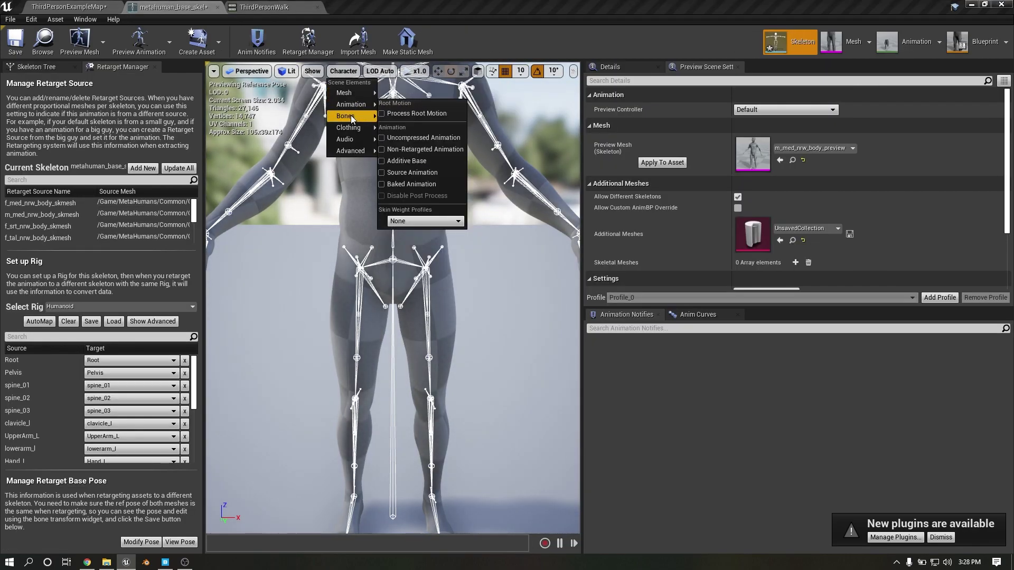
left_click(405, 137)
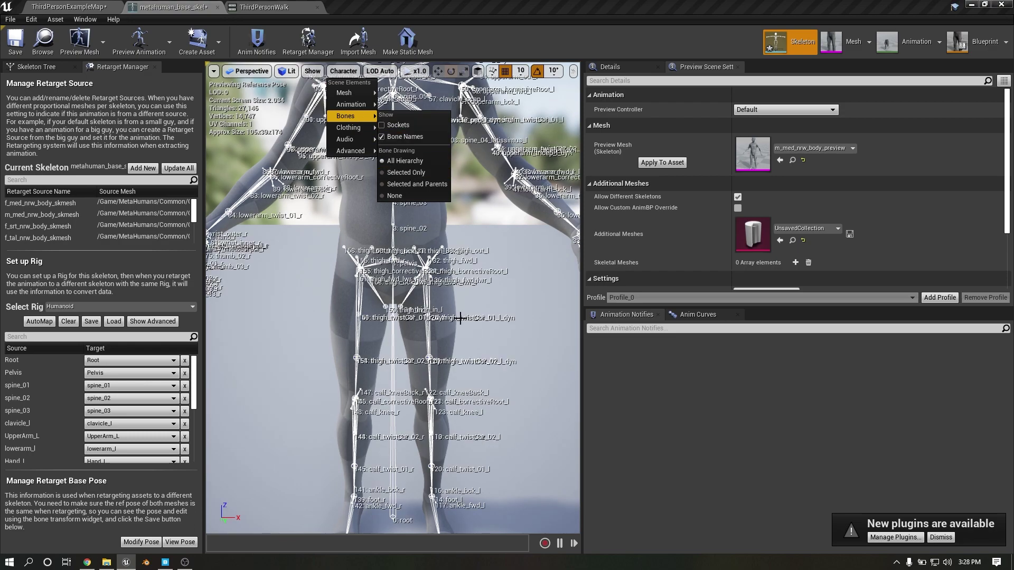
left_click(459, 318)
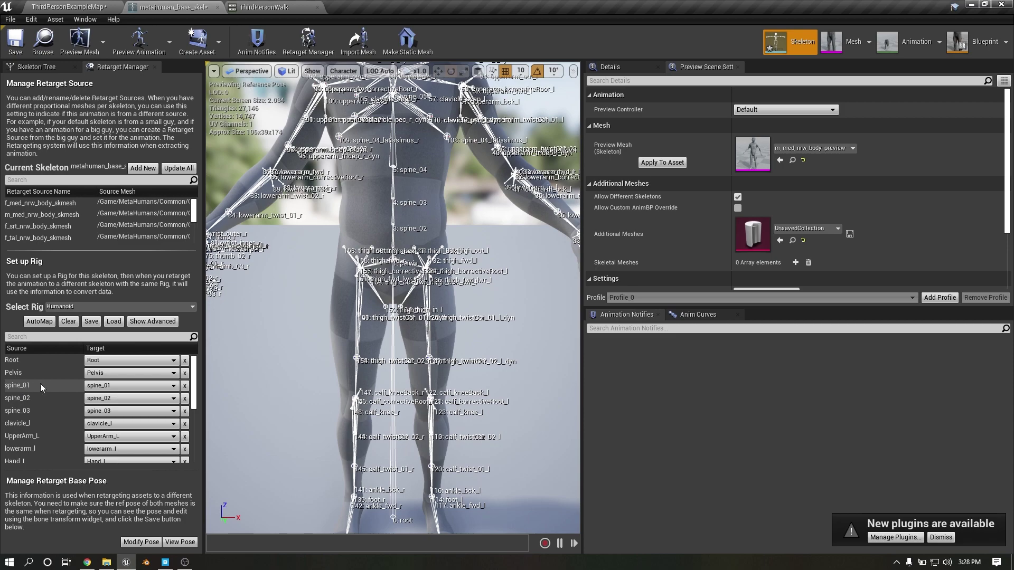
Step: Map rig bones spine_01, spine_02, spine_03 to spine_02, spine_03, spine_04
left_click(134, 388)
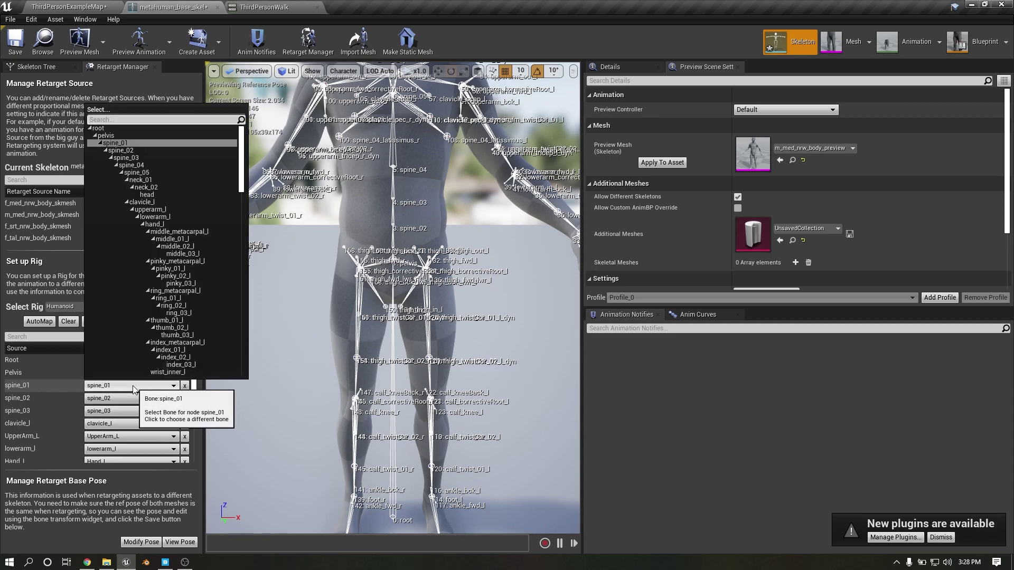
left_click(140, 151)
left_click(105, 400)
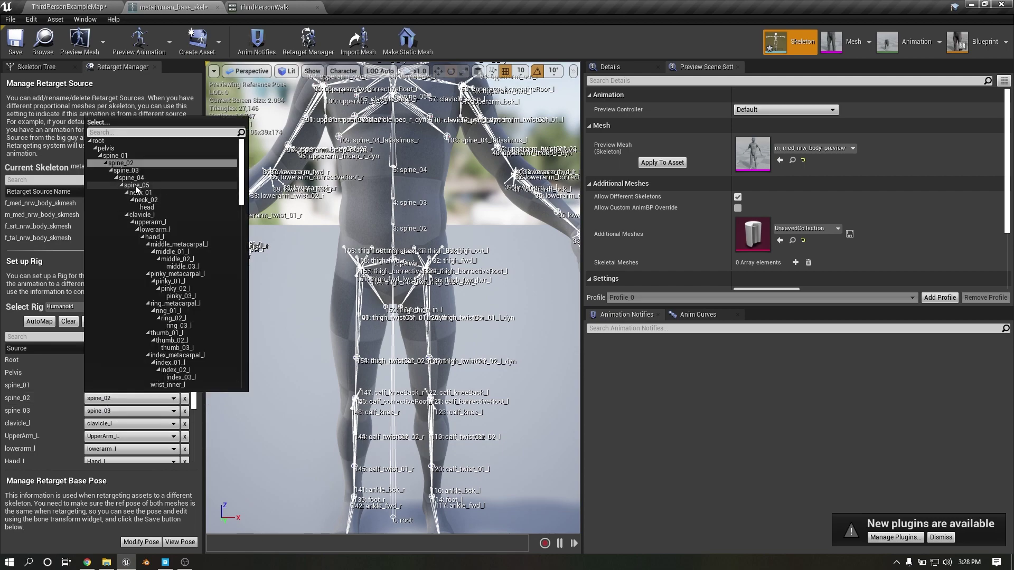
left_click(138, 171)
left_click(115, 411)
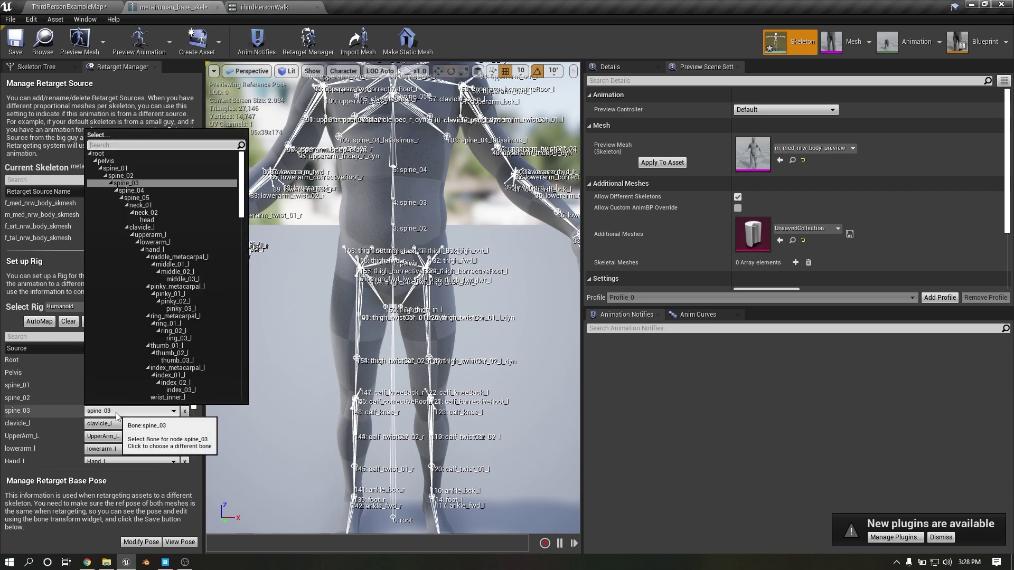
left_click(148, 191)
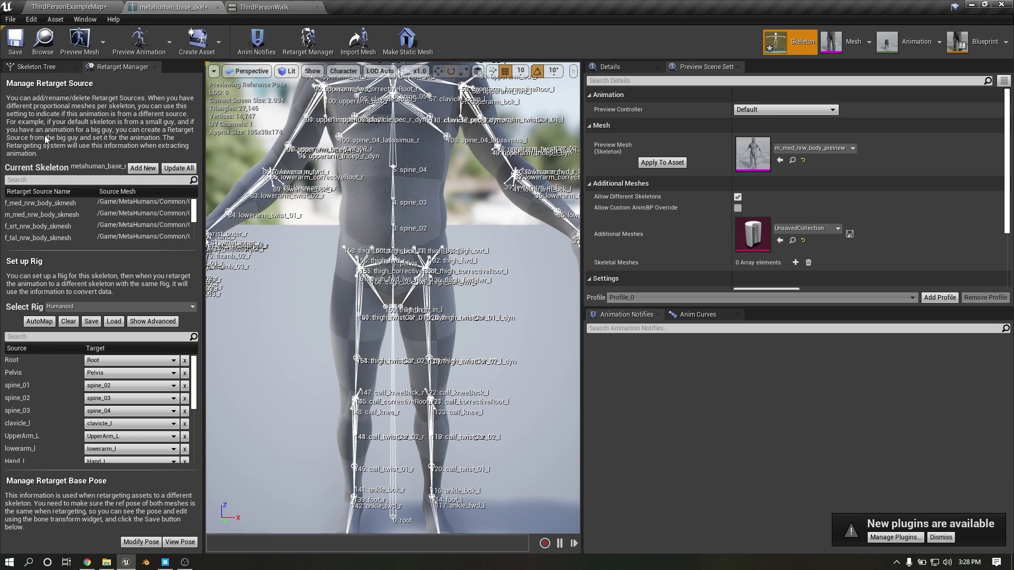
Step: Duplicate ThirdPersonWalk and retarget the copy to metahuman_base_skel
left_click(80, 5)
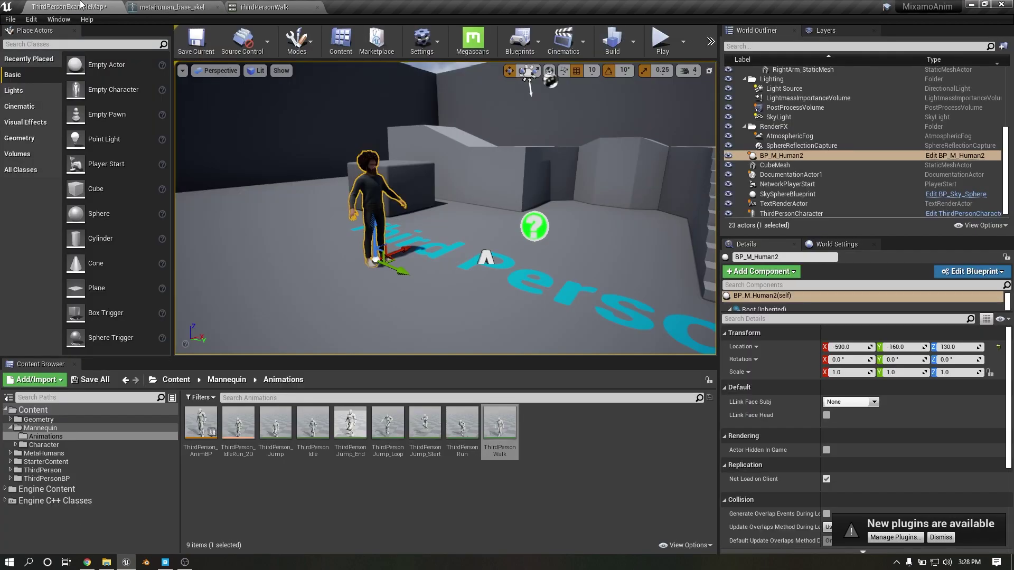
mouse_move(501, 427)
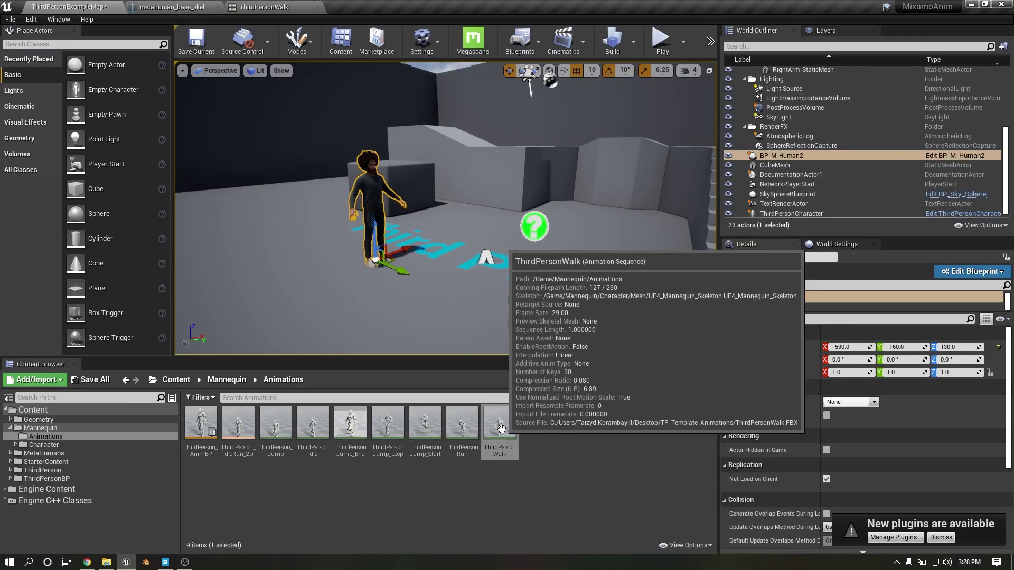
right_click(501, 427)
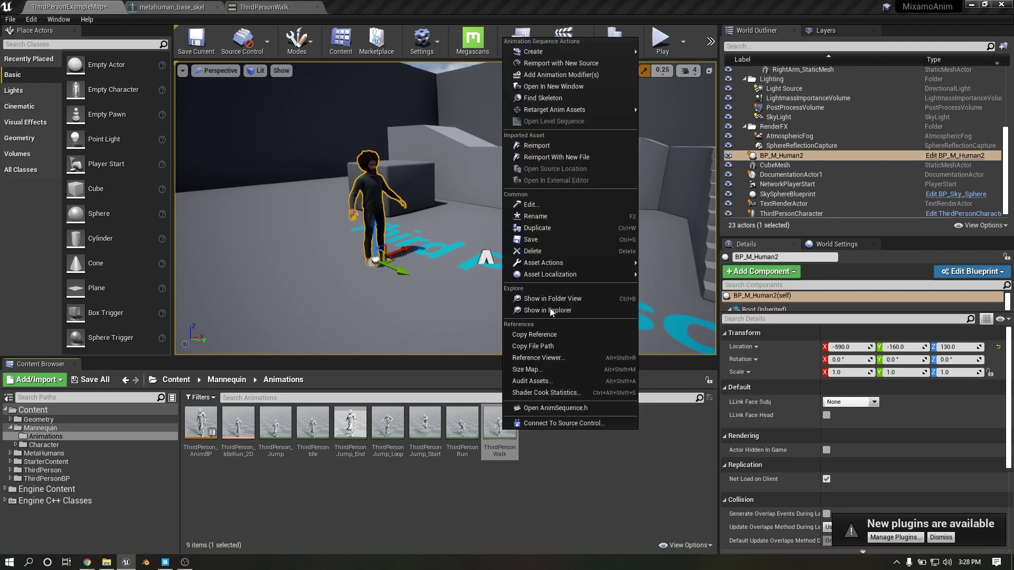
mouse_move(609, 112)
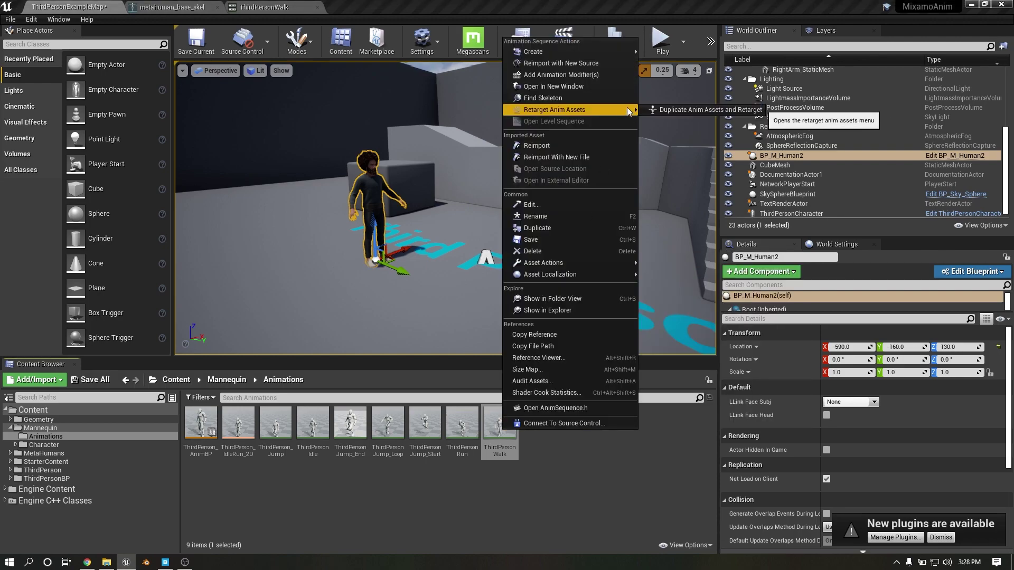
left_click(673, 109)
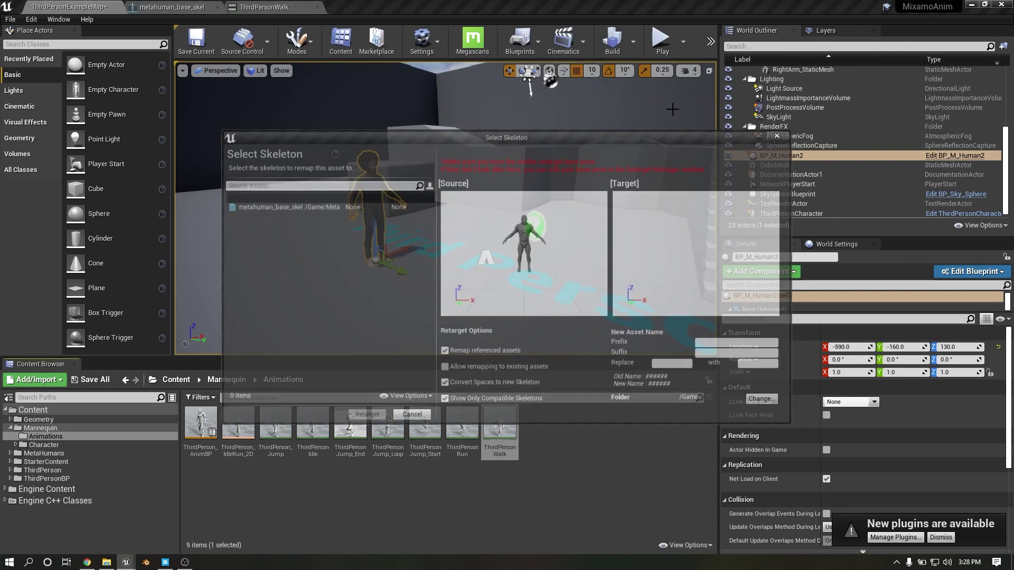
left_click(284, 205)
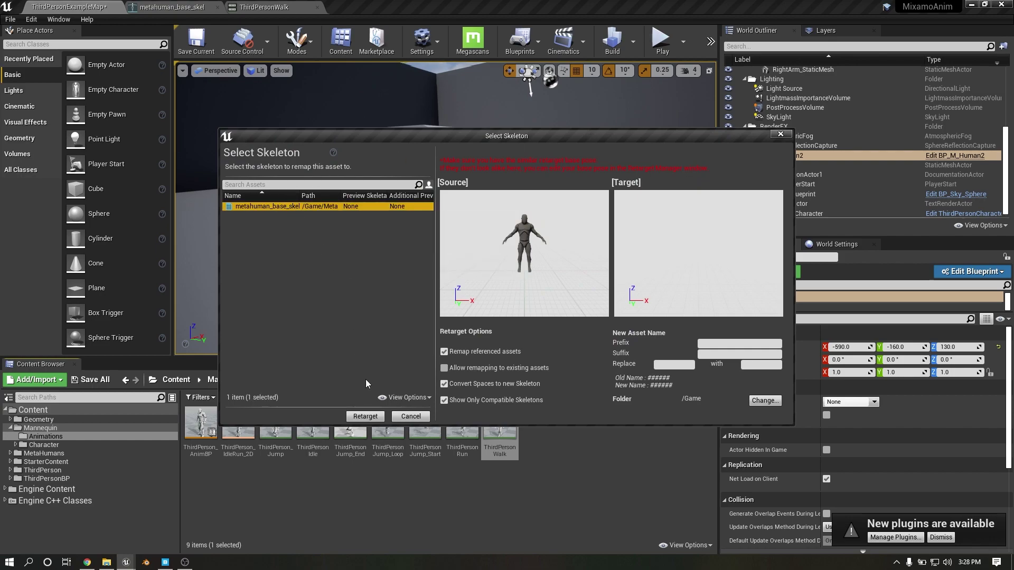
left_click(365, 417)
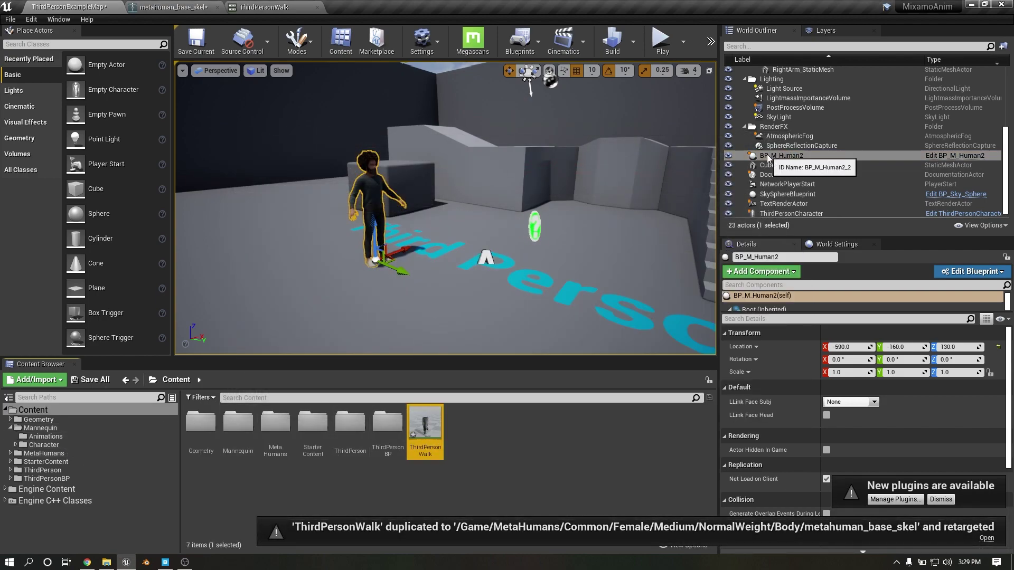
Step: Locate BP_M_Human2 among the content folders
right_click(813, 170)
left_click(815, 172)
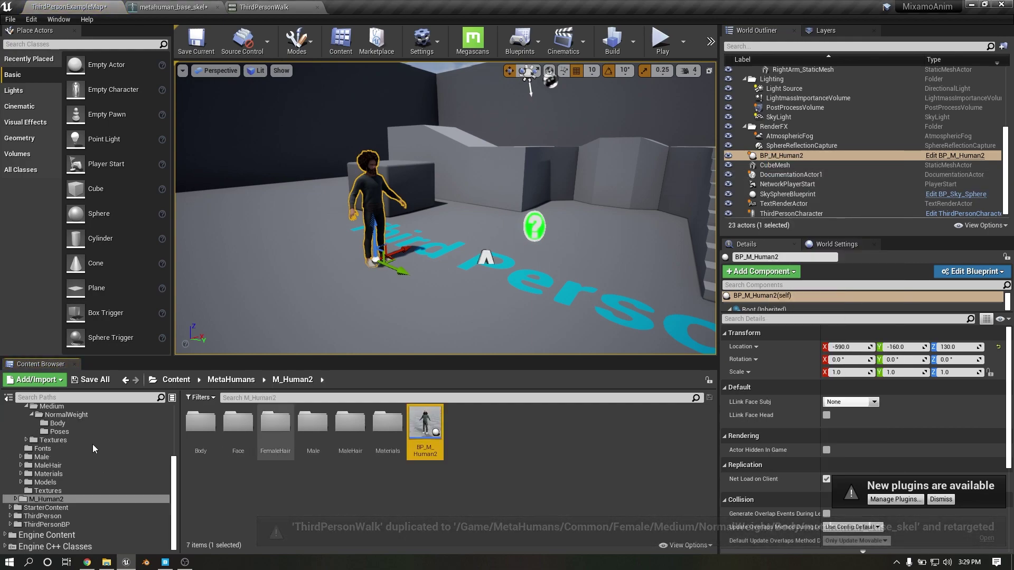
scroll(29, 412, "up", 4)
Step: Open the BP_M_Human2 blueprint with its character viewport showing
left_click(32, 410)
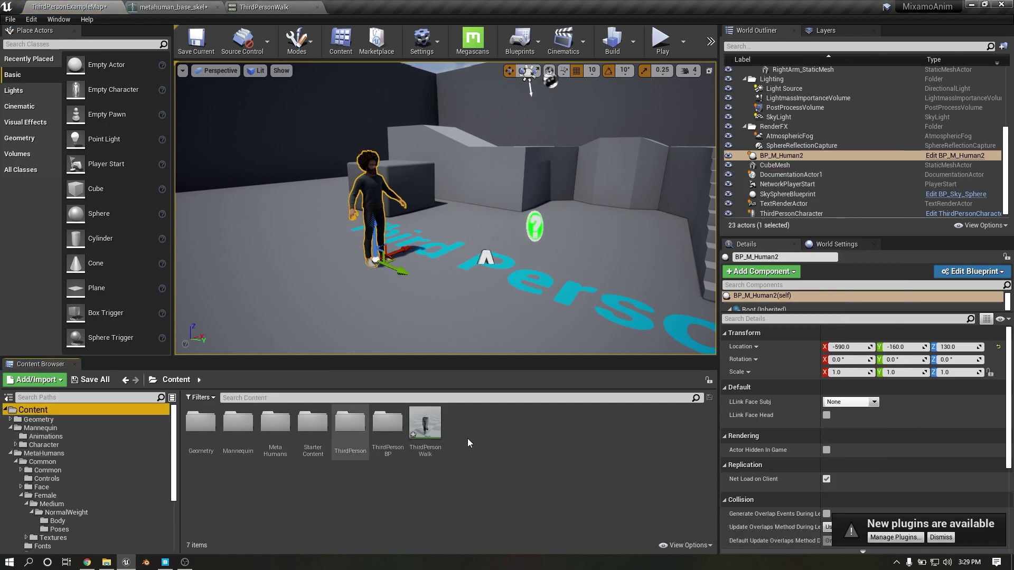
left_click(426, 431)
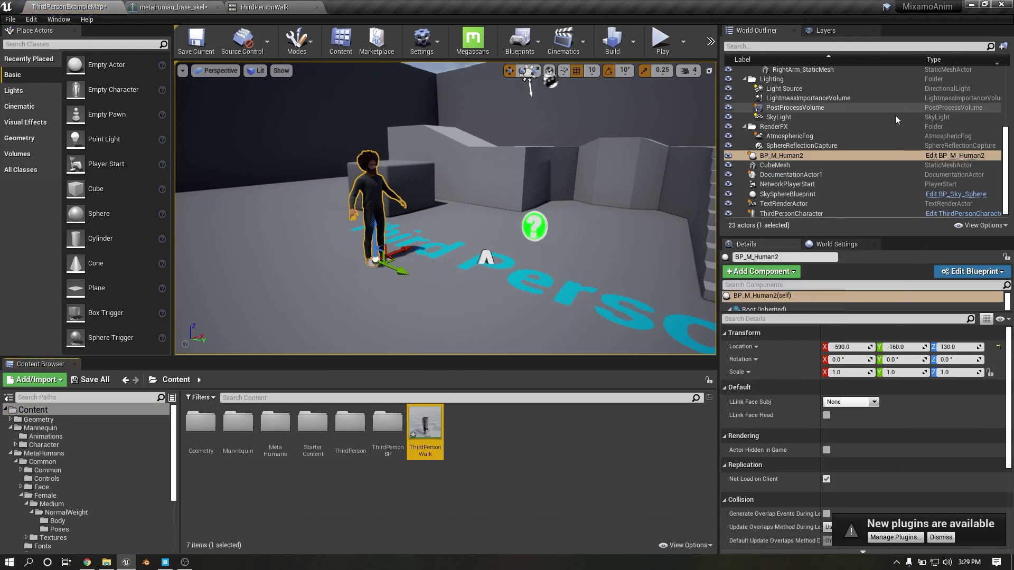
right_click(769, 156)
left_click(808, 170)
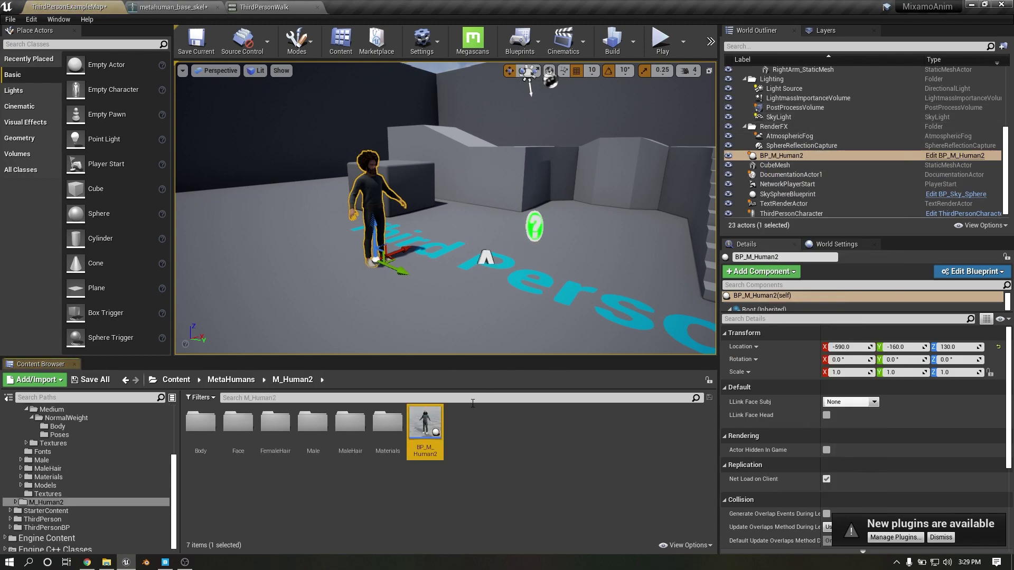
double_click(425, 426)
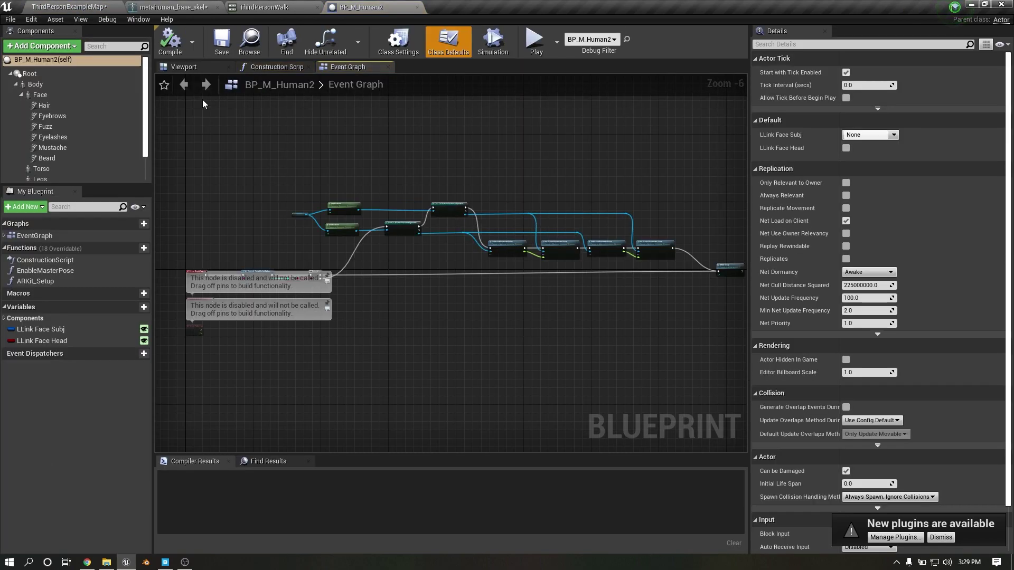
left_click(185, 67)
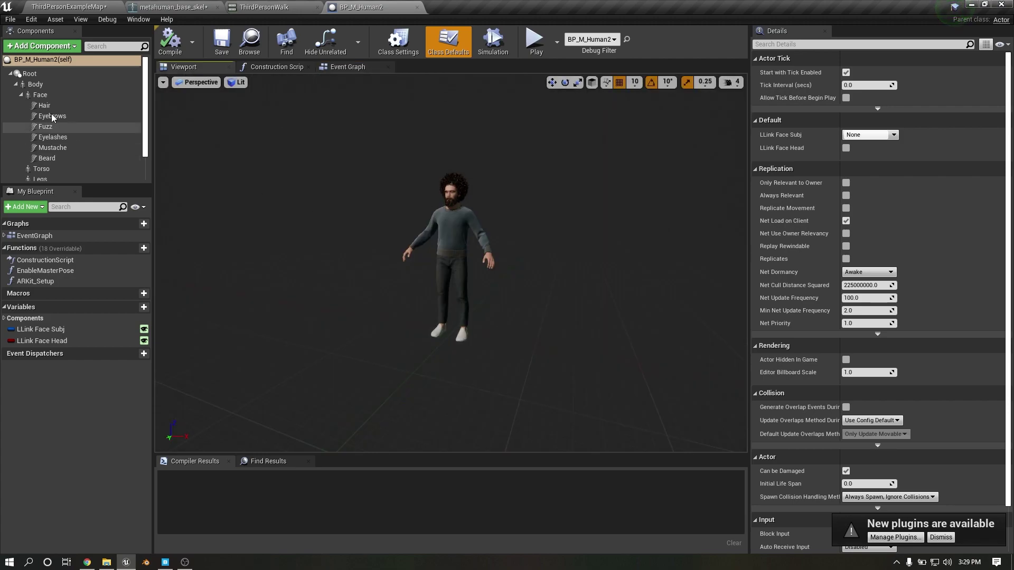
Step: Set the Body's Anim to Play to ThirdPersonWalk, then compile and save
left_click(35, 84)
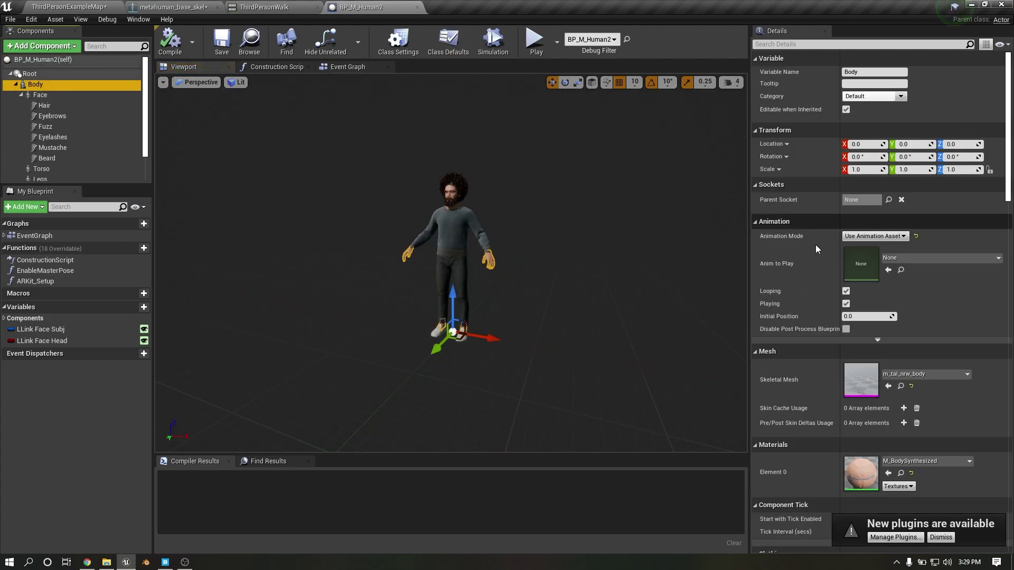
left_click(889, 271)
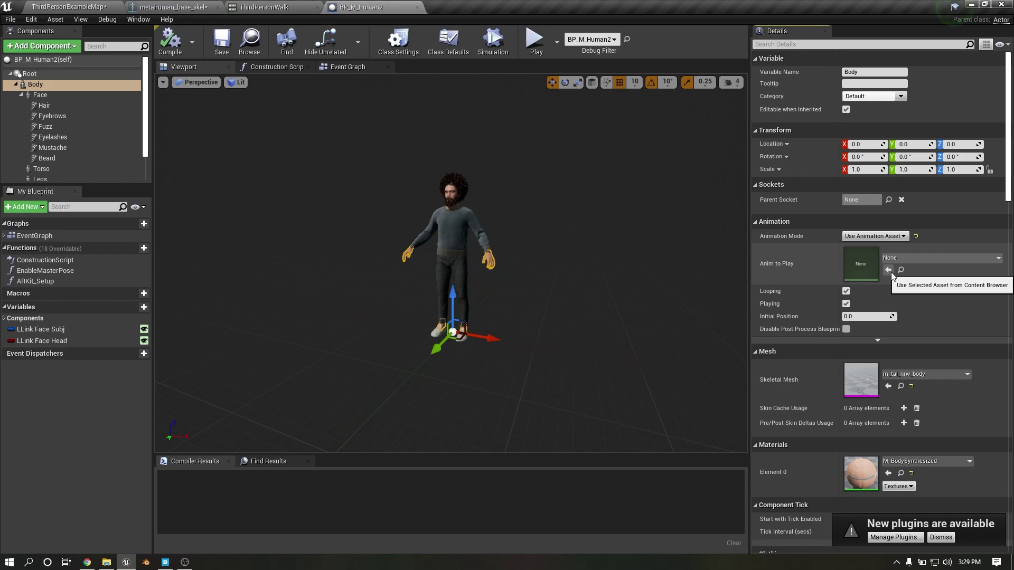
left_click(895, 259)
scroll(787, 425, "down", 15)
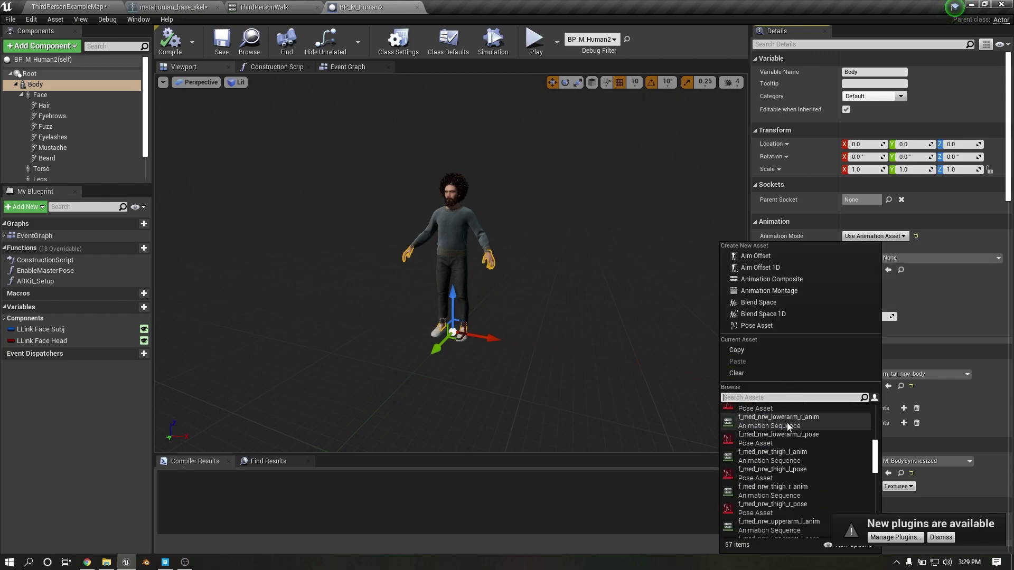
left_click(769, 525)
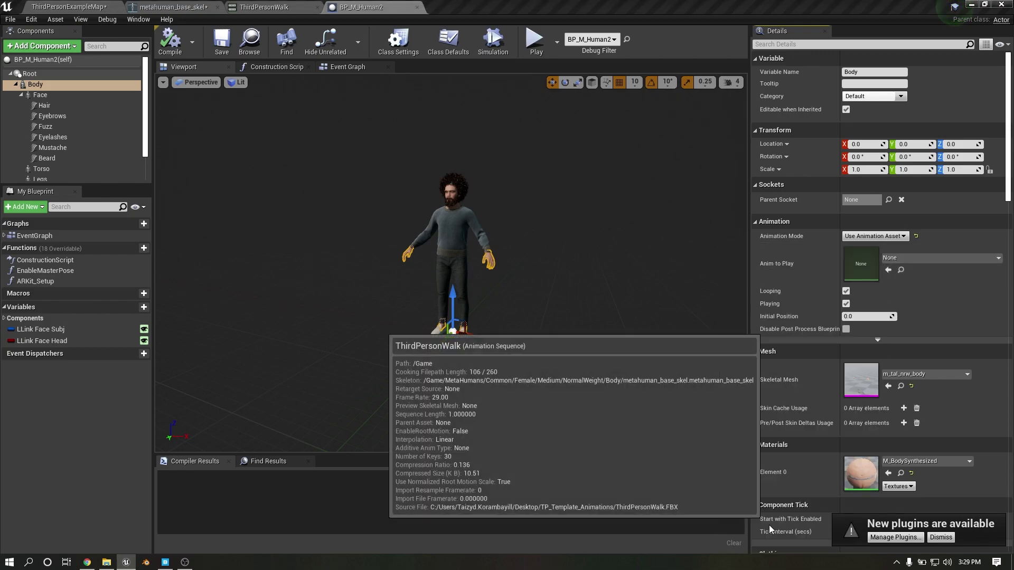
scroll(502, 208, "up", 10)
scroll(501, 213, "down", 10)
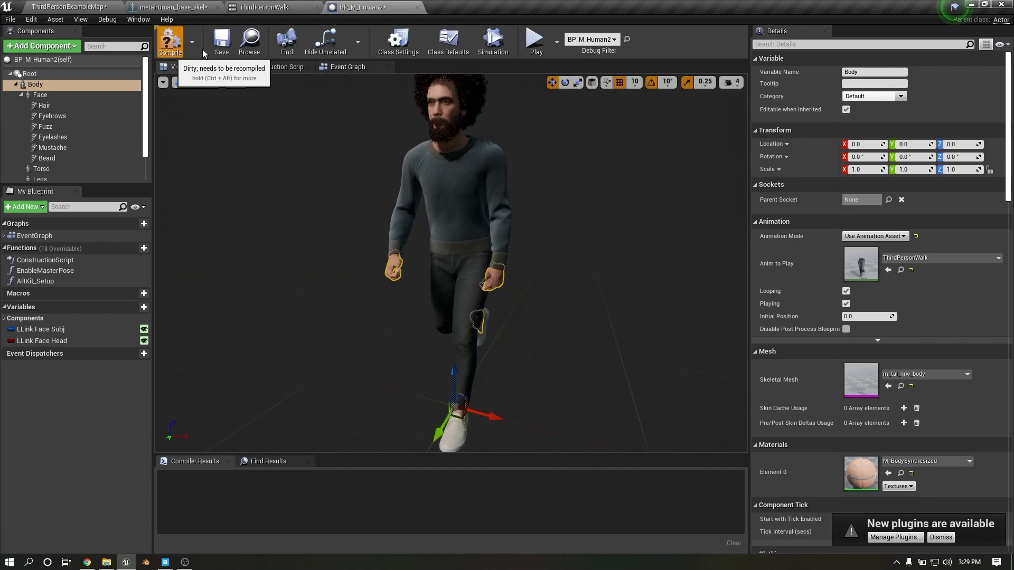
left_click(170, 42)
left_click(222, 42)
Step: Play the ThirdPersonExampleMap level to watch the MetaHuman walk, then stop
left_click(92, 6)
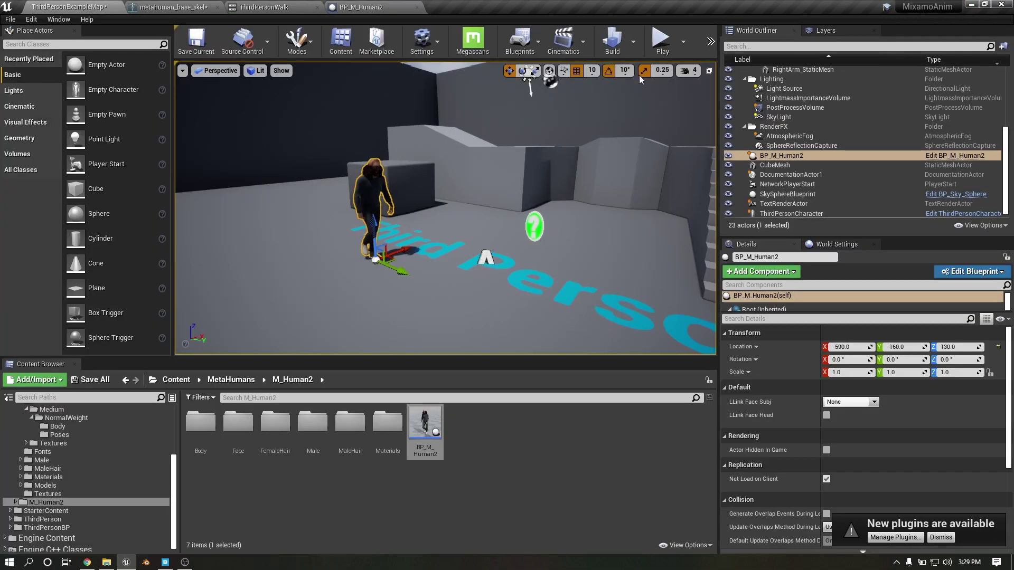
left_click(661, 42)
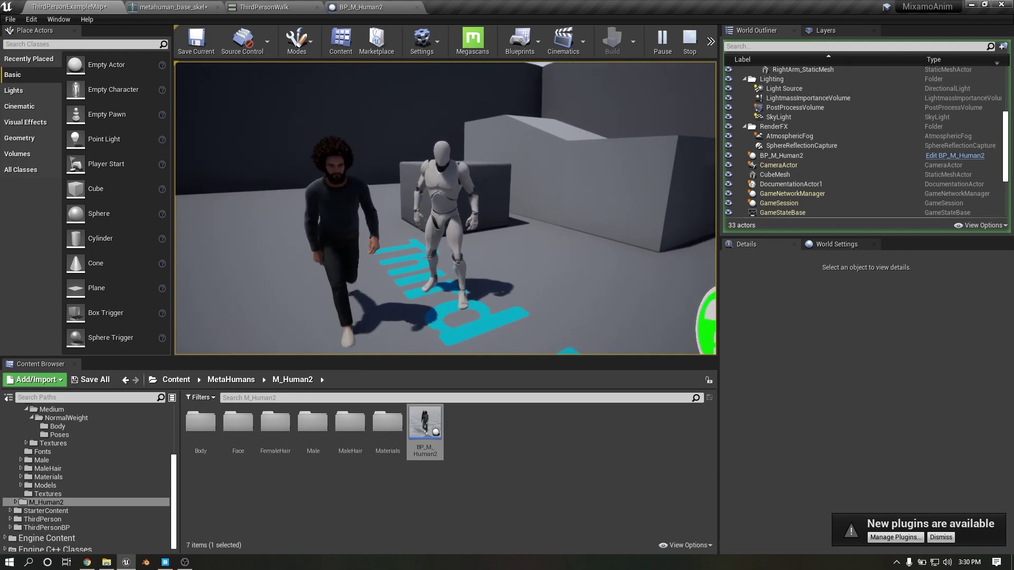
key("Escape")
scroll(27, 429, "up", 5)
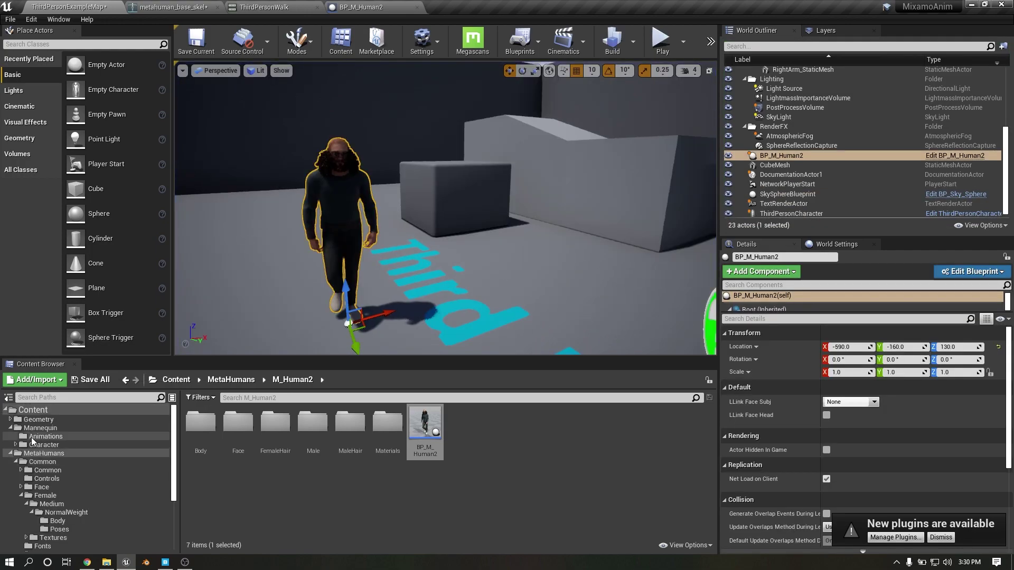
Step: Create a folder named Blender in the Content root and open it
left_click(12, 438)
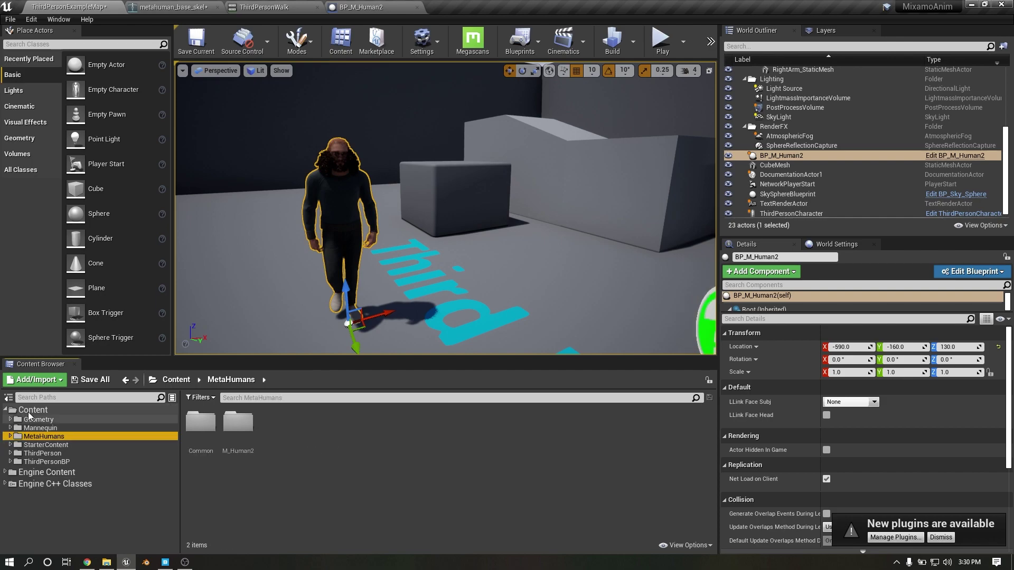
left_click(29, 410)
right_click(512, 472)
left_click(548, 141)
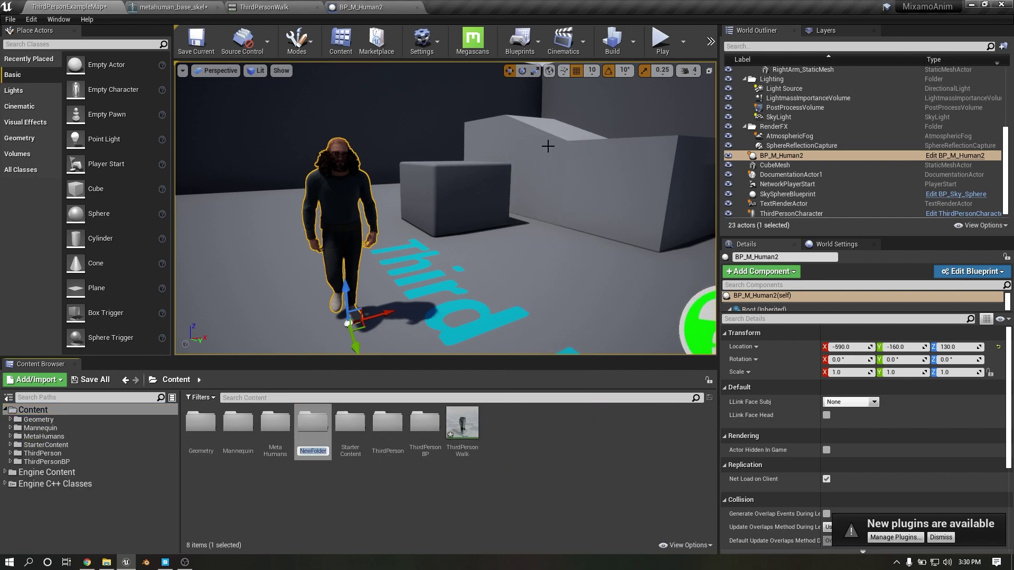
type("Blender")
key("Return")
double_click(313, 423)
Step: Import UE4_Mannequin_SkeletonAction.fbx into Blender with UE4_Mannequin_Skeleton as its skeleton
right_click(321, 530)
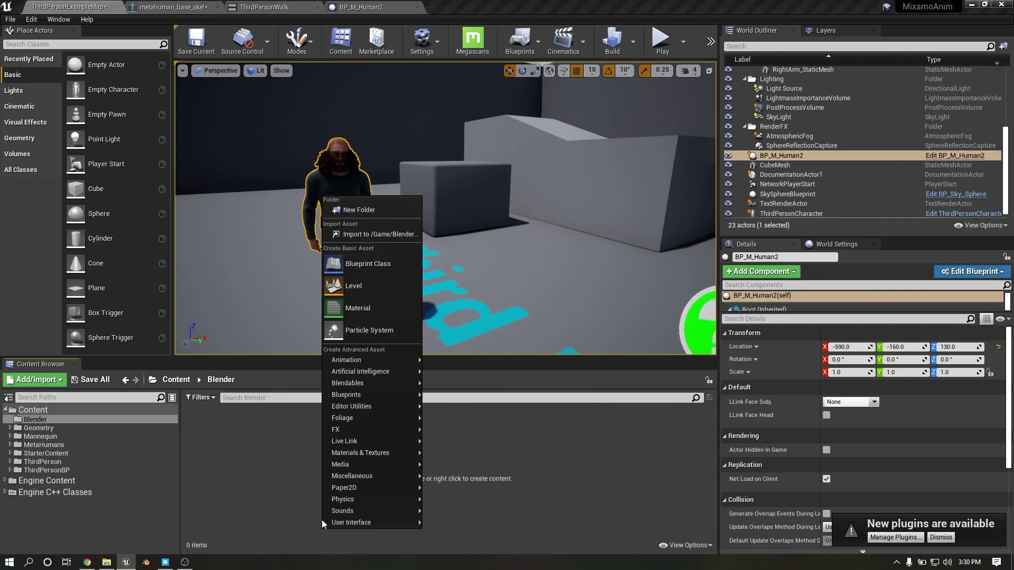
left_click(357, 235)
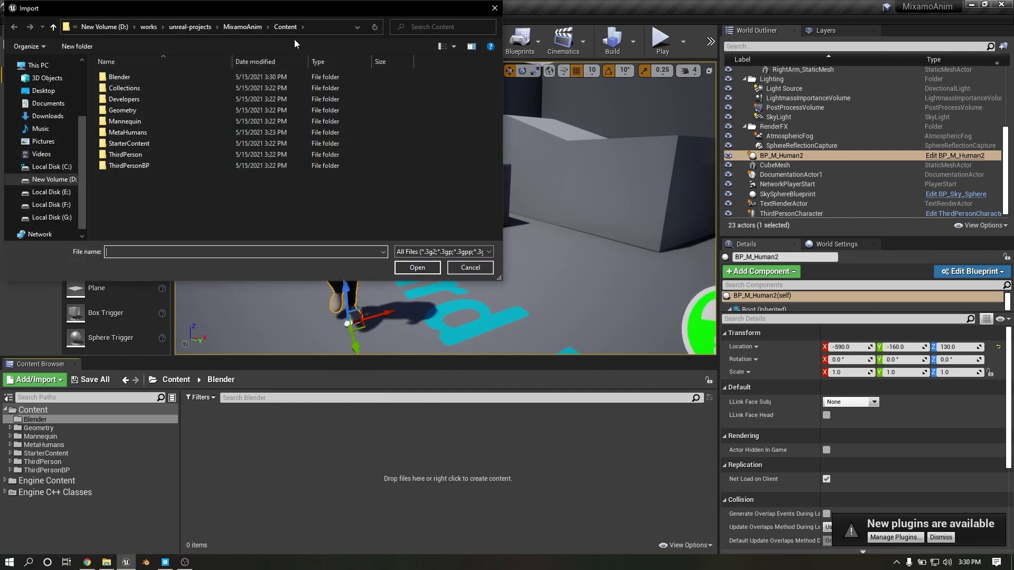
key("Return")
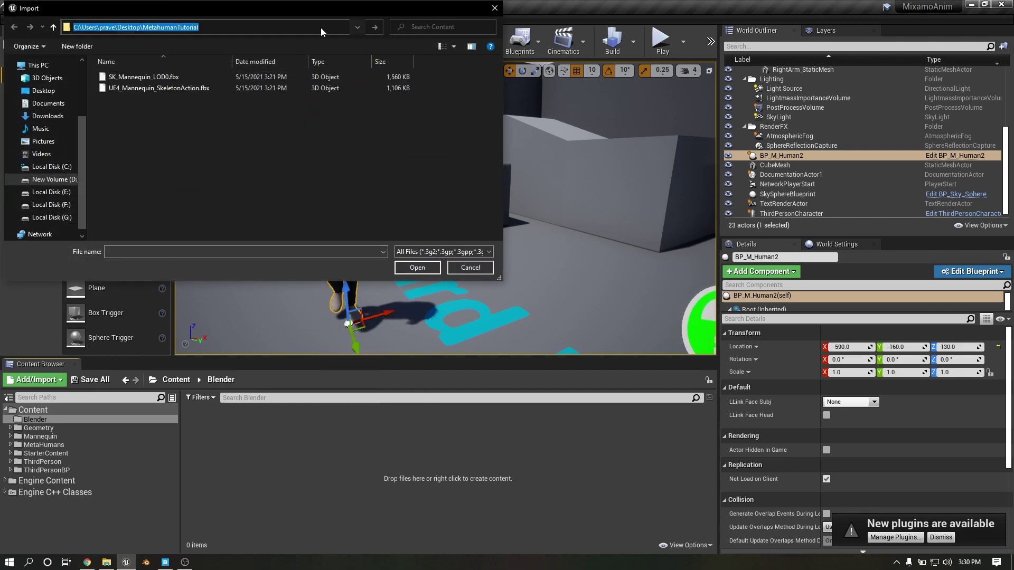
left_click(154, 91)
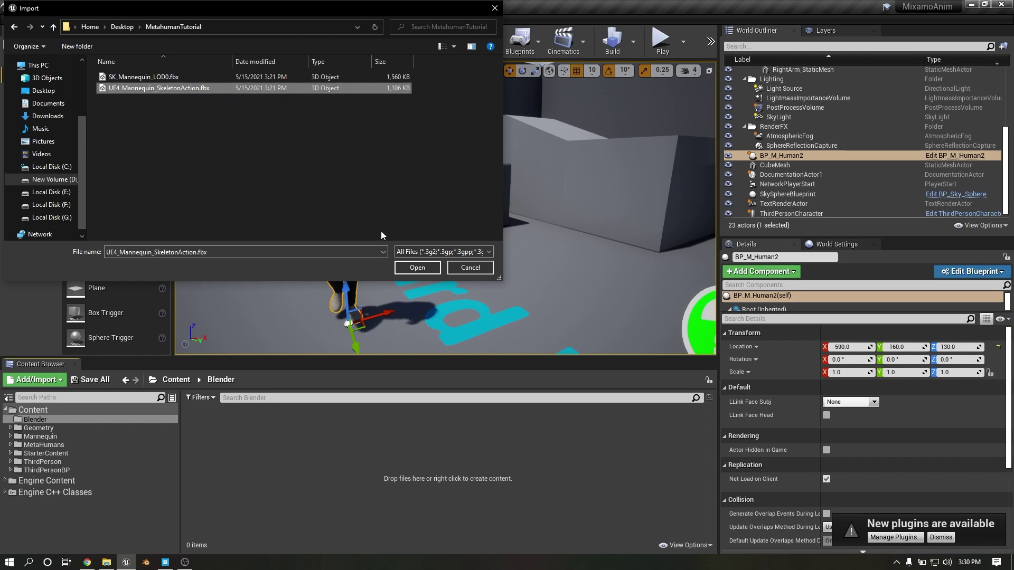
left_click(412, 268)
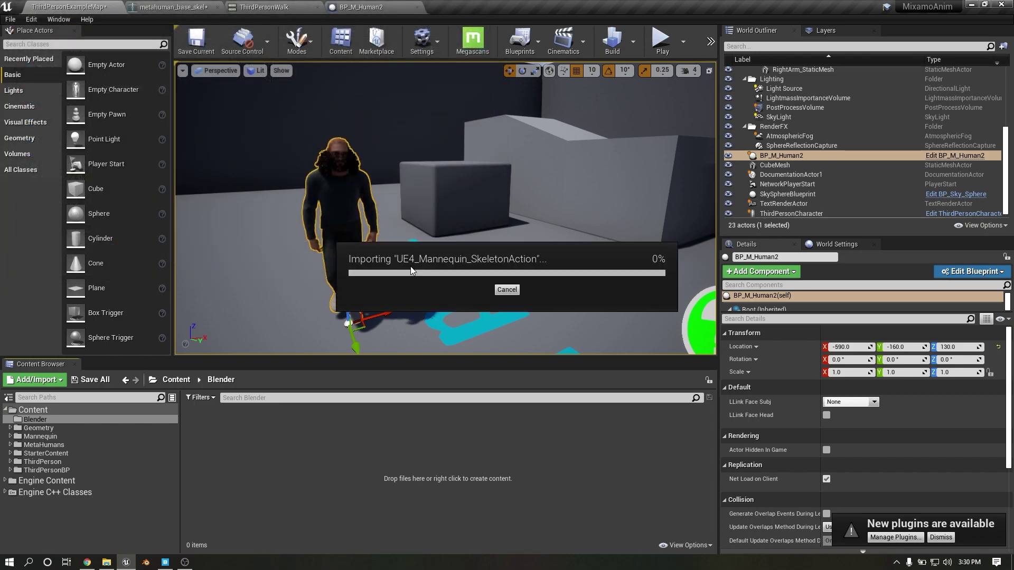
left_click(543, 157)
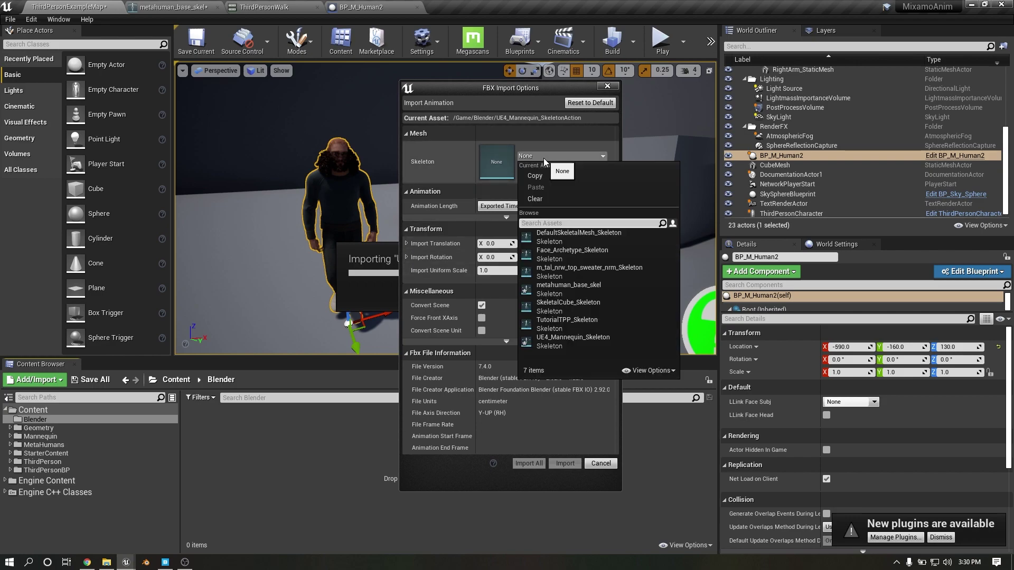
left_click(580, 341)
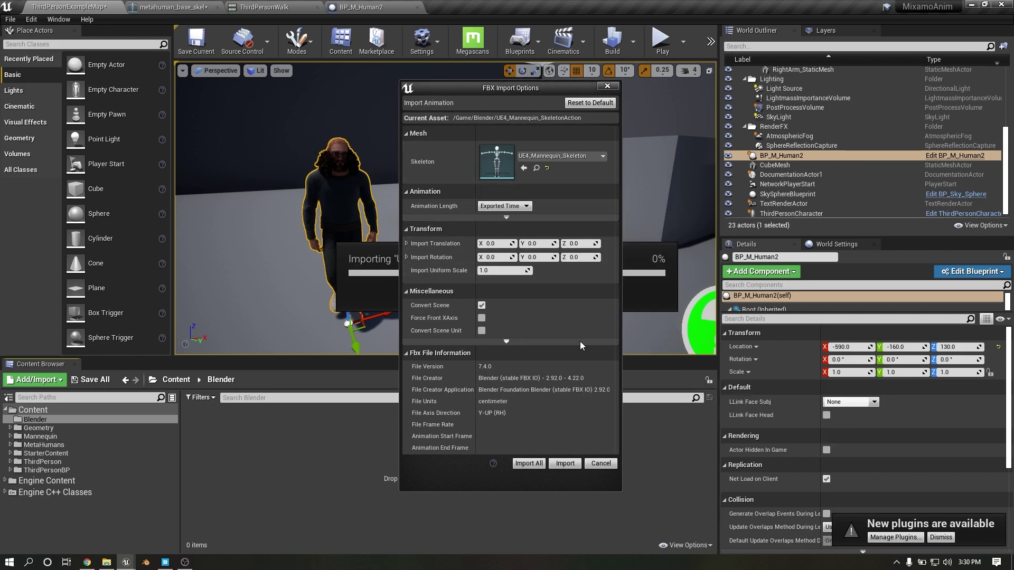
Step: Import SkeletonAction, retarget a copy to metahuman_base_skel, and make it the body's Anim to Play
left_click(527, 465)
right_click(201, 426)
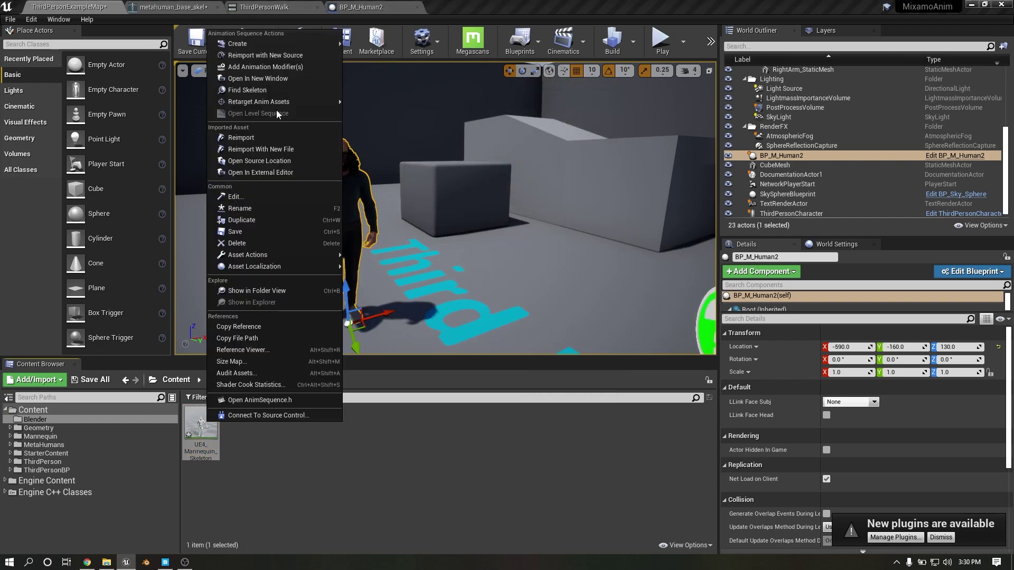
mouse_move(285, 102)
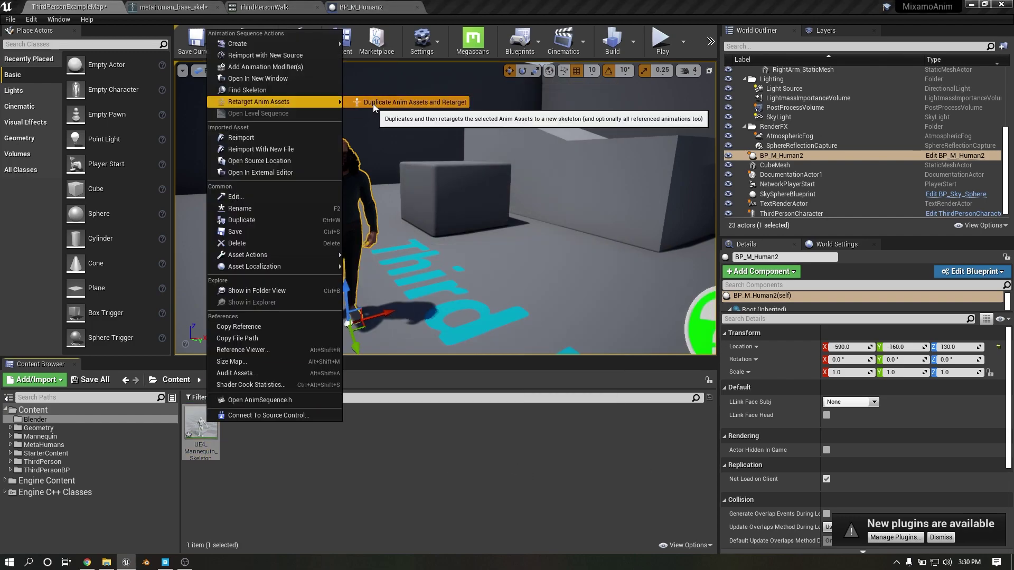
left_click(373, 104)
left_click(373, 206)
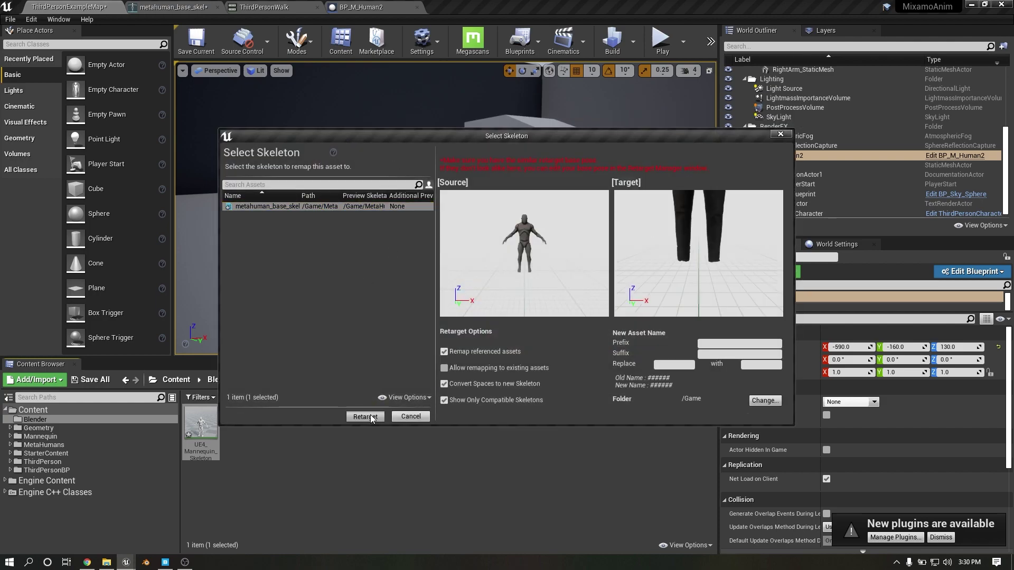
left_click(365, 417)
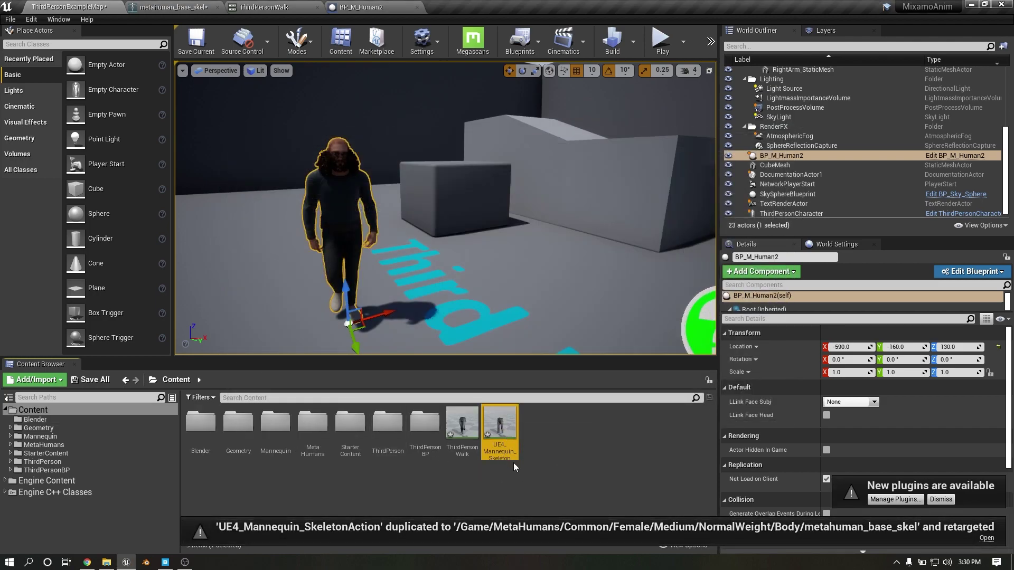
left_click(364, 7)
left_click(887, 270)
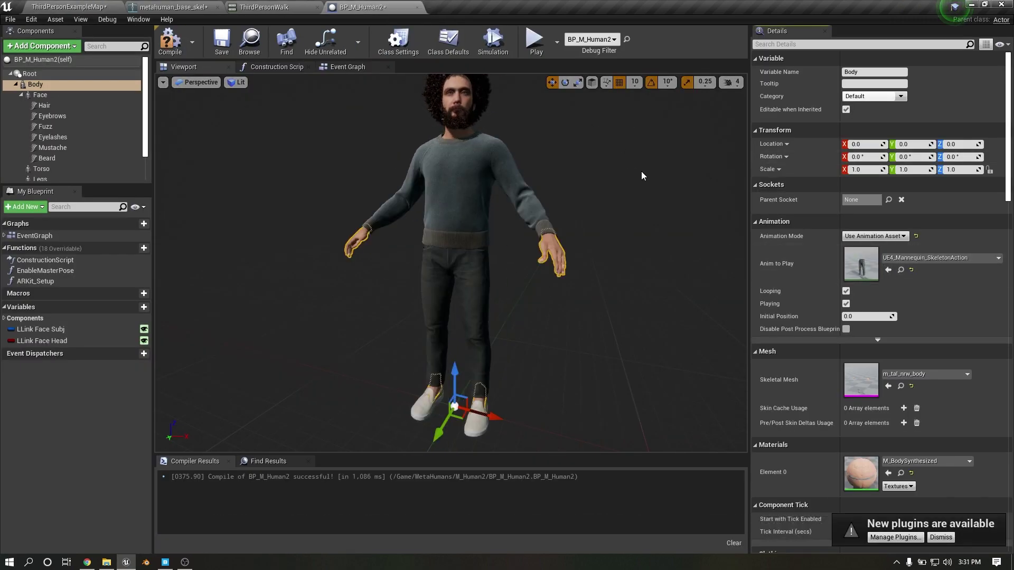
Step: Play-test ThirdPersonExampleMap, walking the mannequin up to the dancing MetaHuman, then stop
left_click(86, 5)
left_click(662, 41)
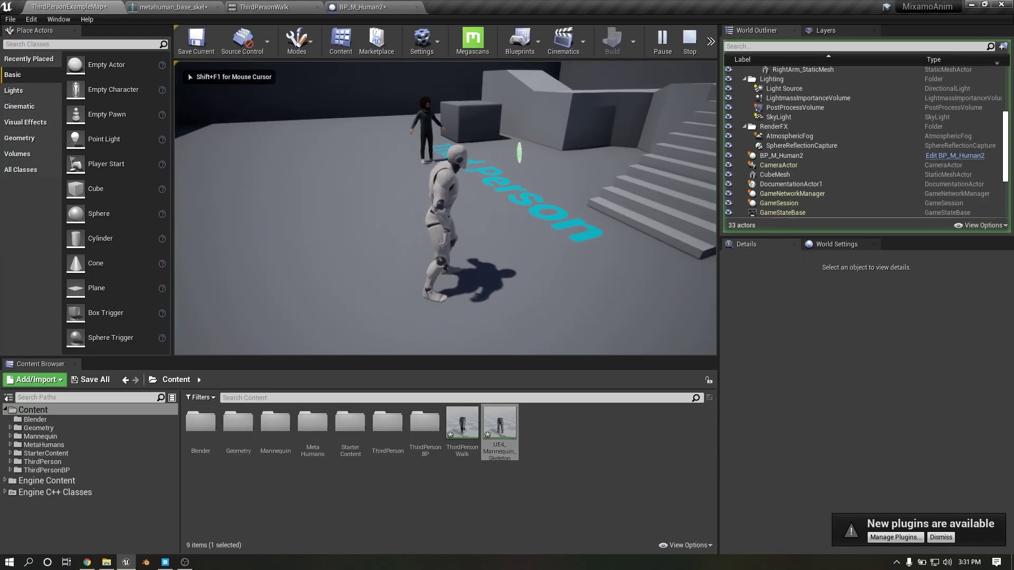
key("w")
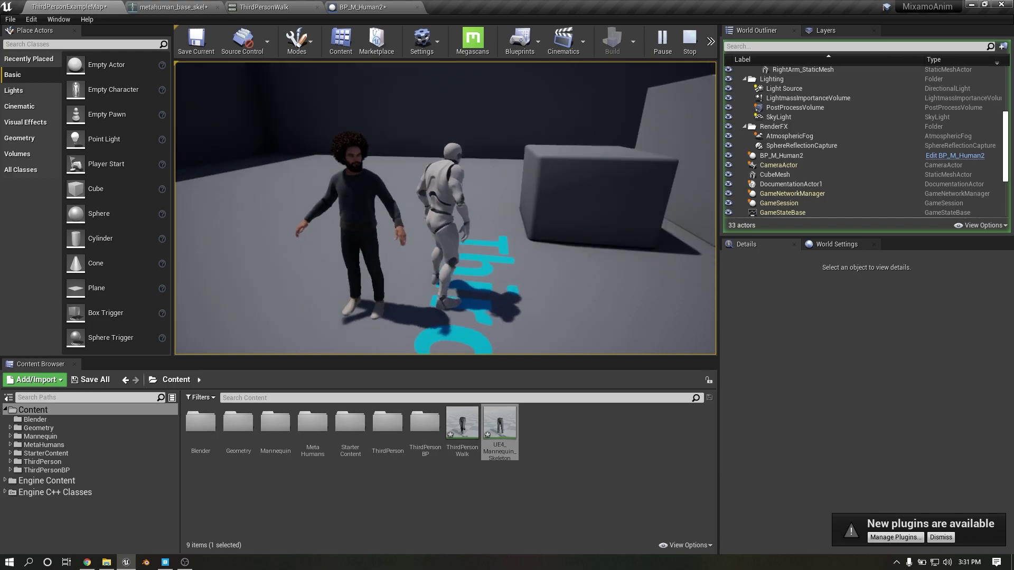
key("Escape")
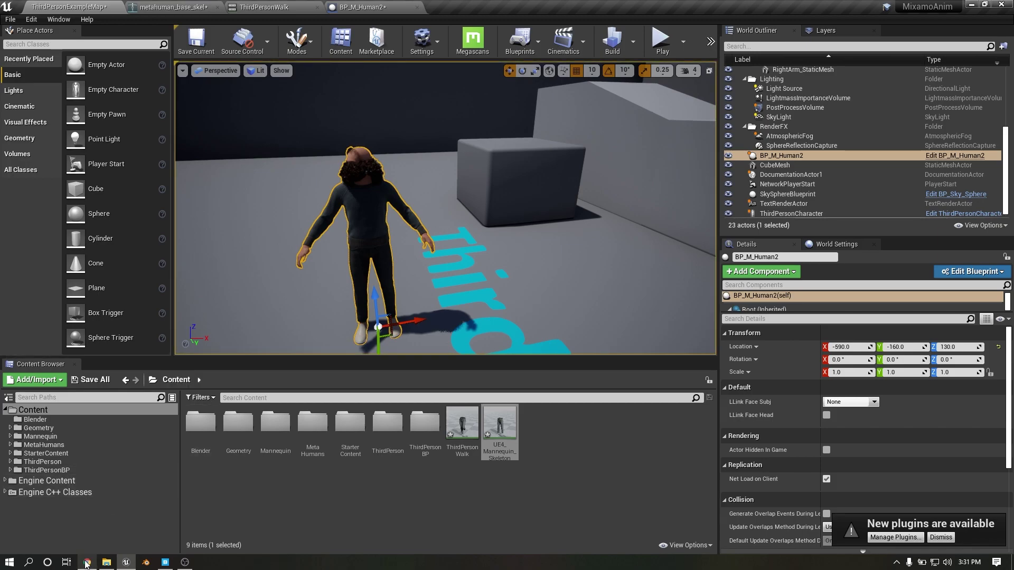
Step: Switch to Mixamo in the browser and look over its characters and animations lists
left_click(86, 563)
left_click(145, 8)
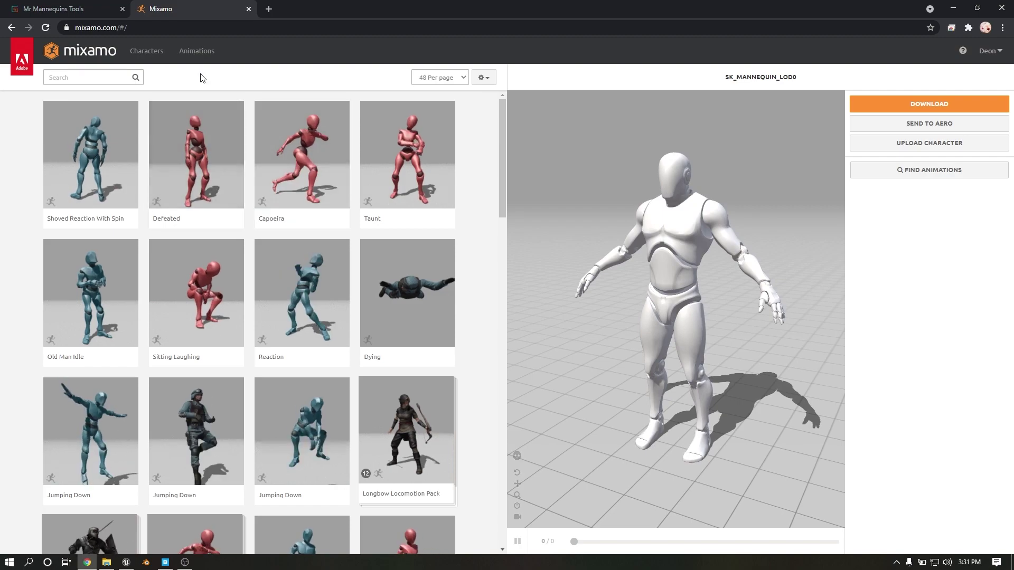
left_click(205, 64)
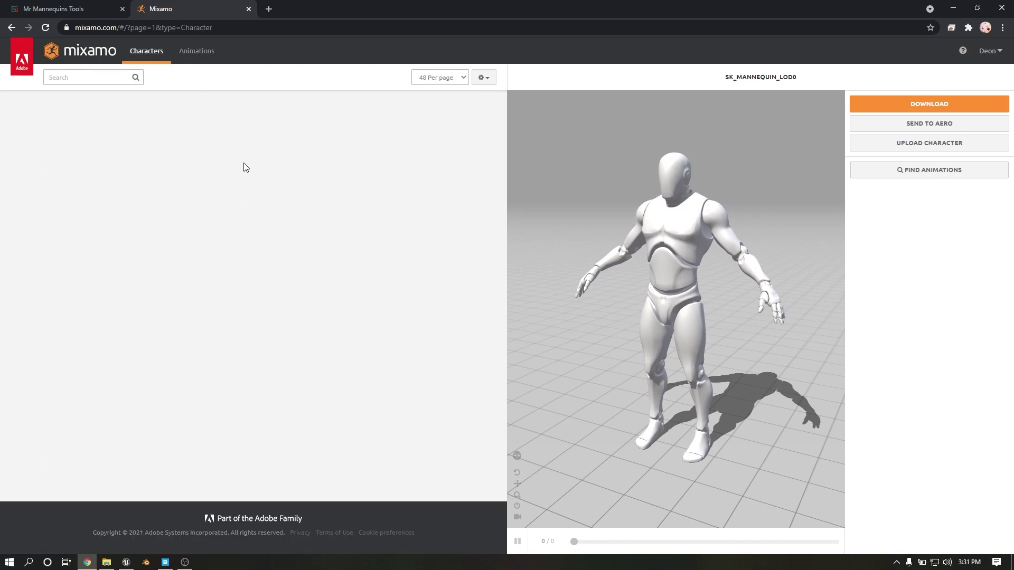
left_click(147, 51)
left_click(196, 51)
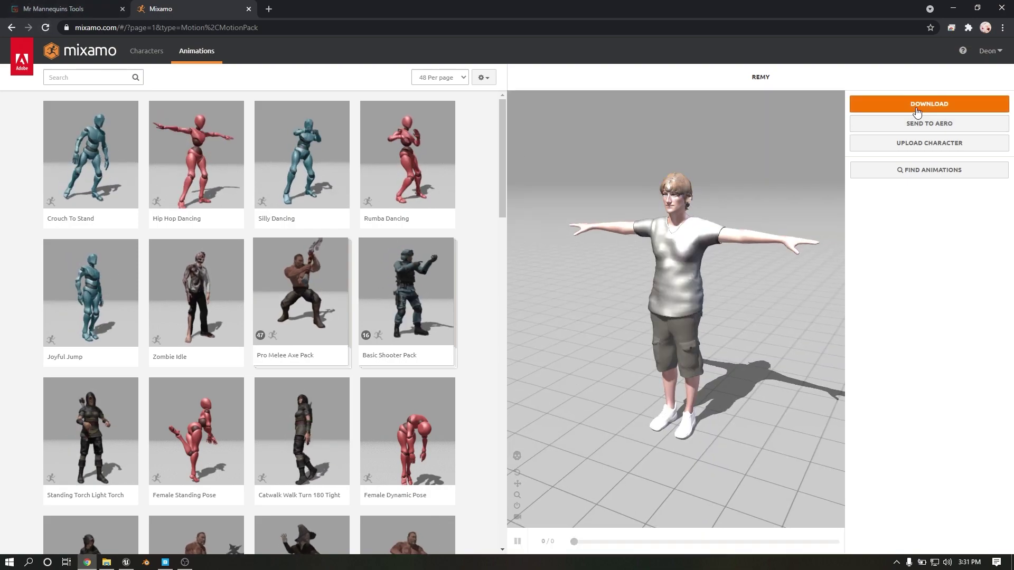
Step: Upload SK_Mannequin_LOD0.fbx as the Mixamo character, replacing the previous one
left_click(931, 147)
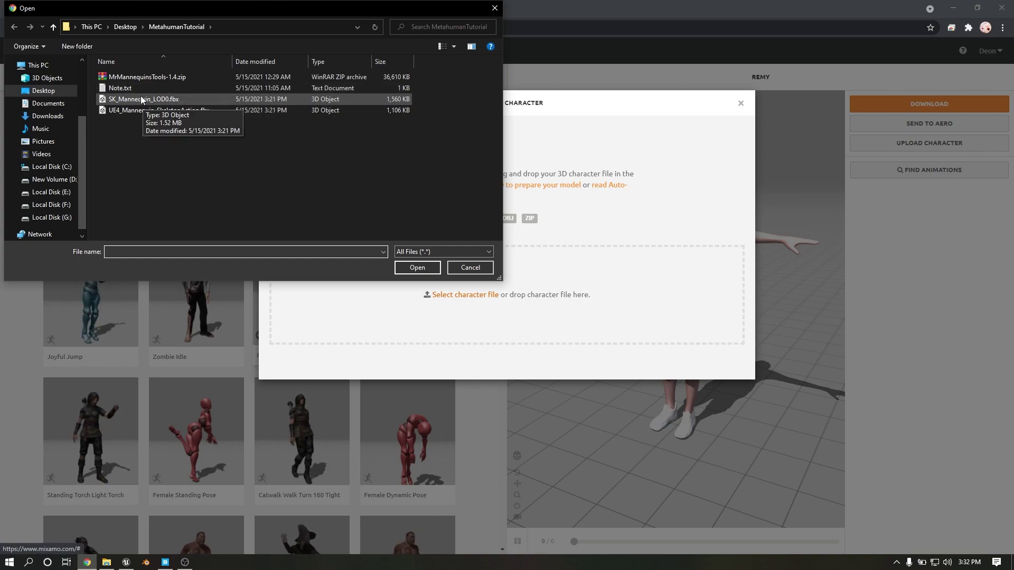
left_click(147, 99)
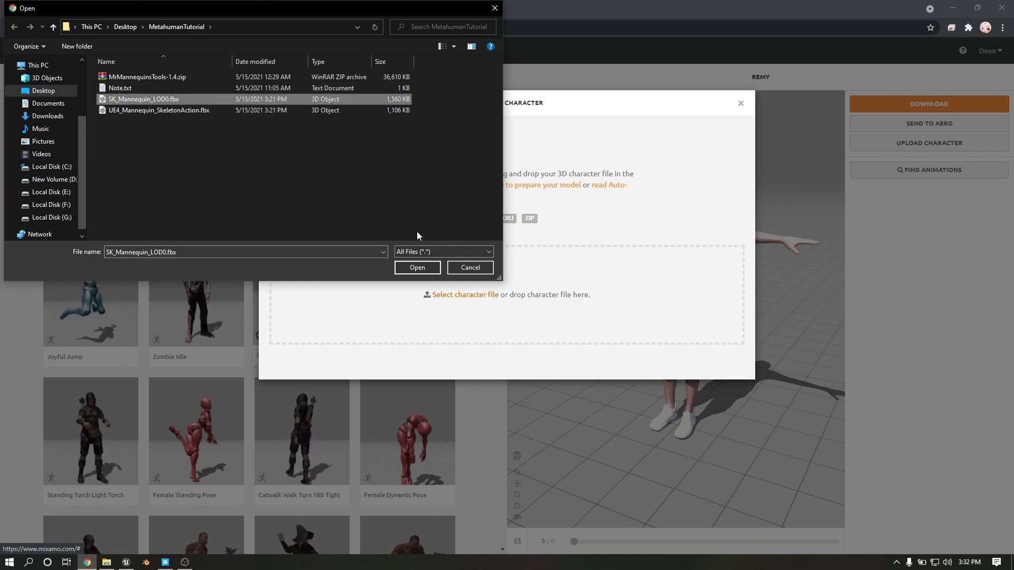
left_click(417, 267)
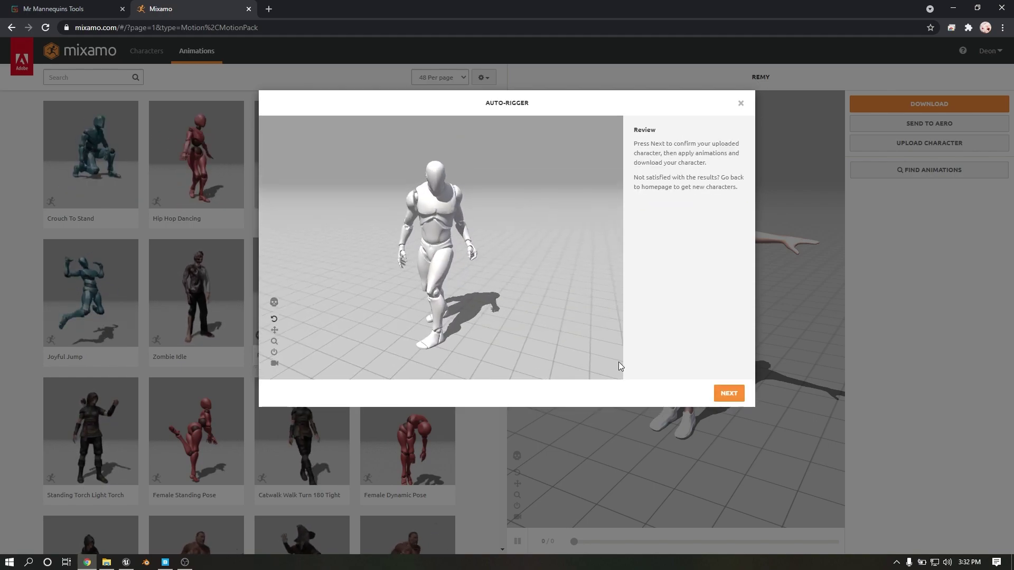
left_click(729, 394)
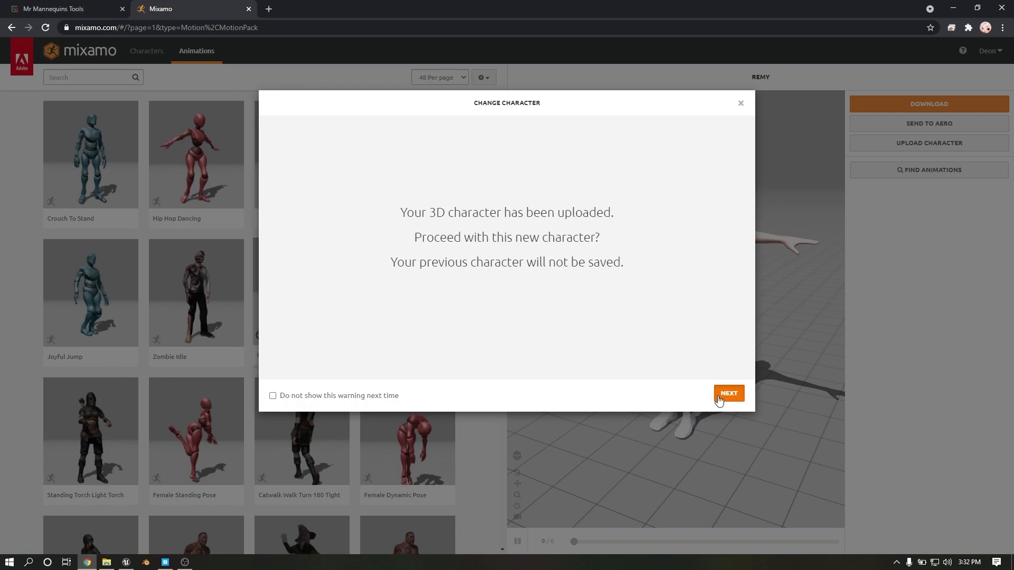
left_click(729, 394)
Step: Filter the animations to the Dance genre and go to page 2 of results
left_click(70, 75)
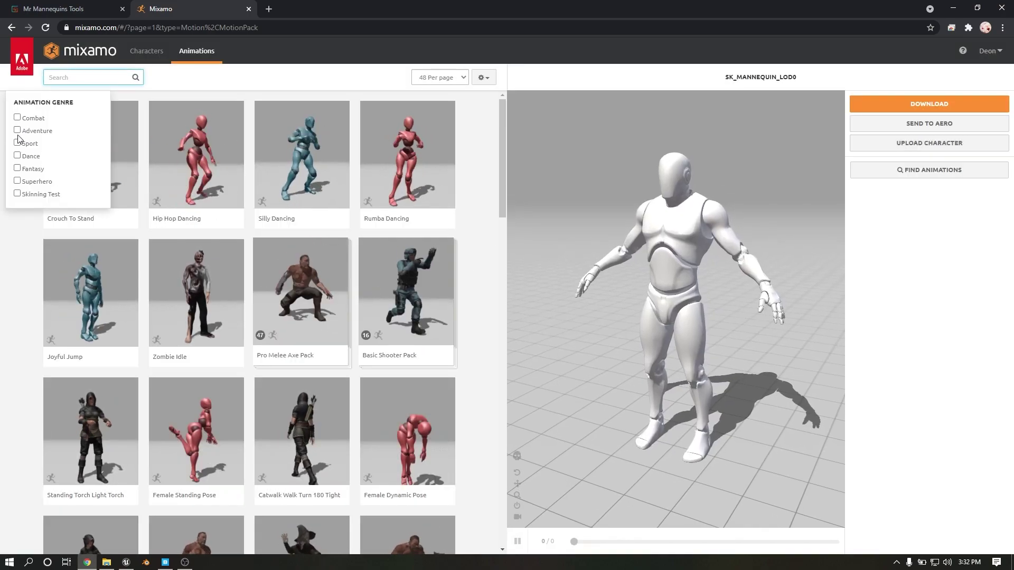
left_click(17, 155)
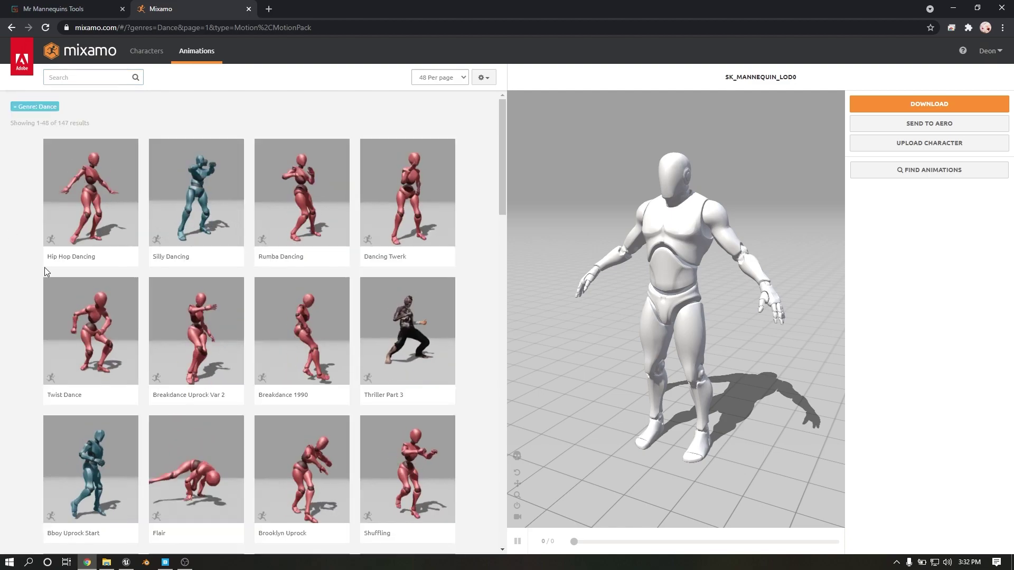
scroll(45, 270, "down", 8)
scroll(45, 271, "down", 15)
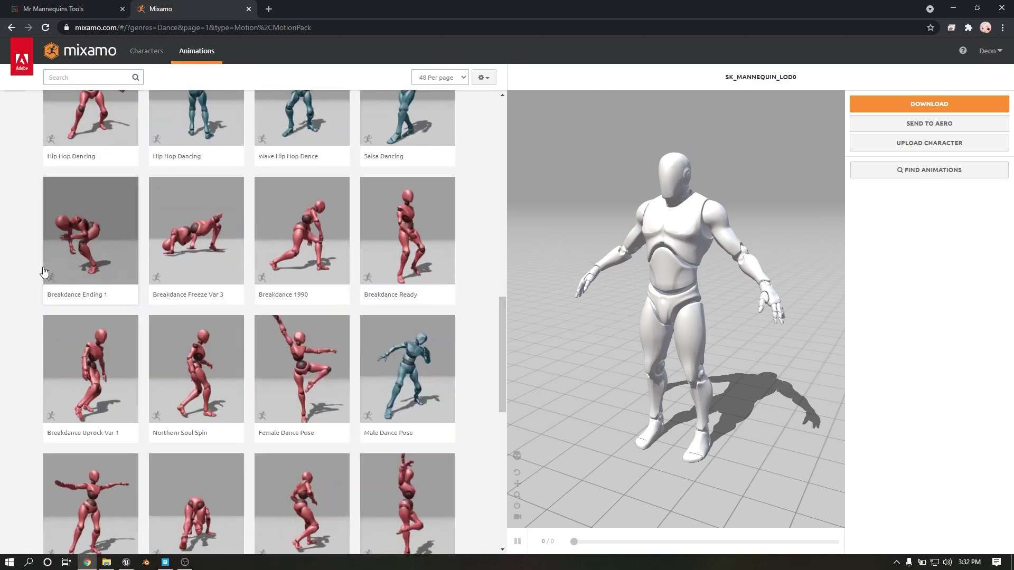
left_click(234, 483)
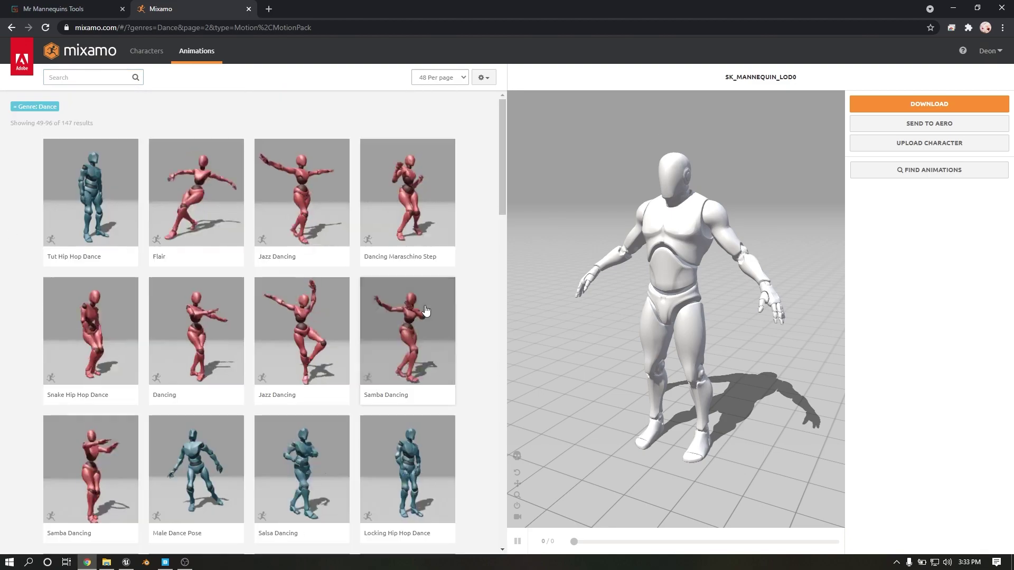
Step: Preview Gangnam Style on the mannequin and download it as FBX
scroll(471, 288, "down", 20)
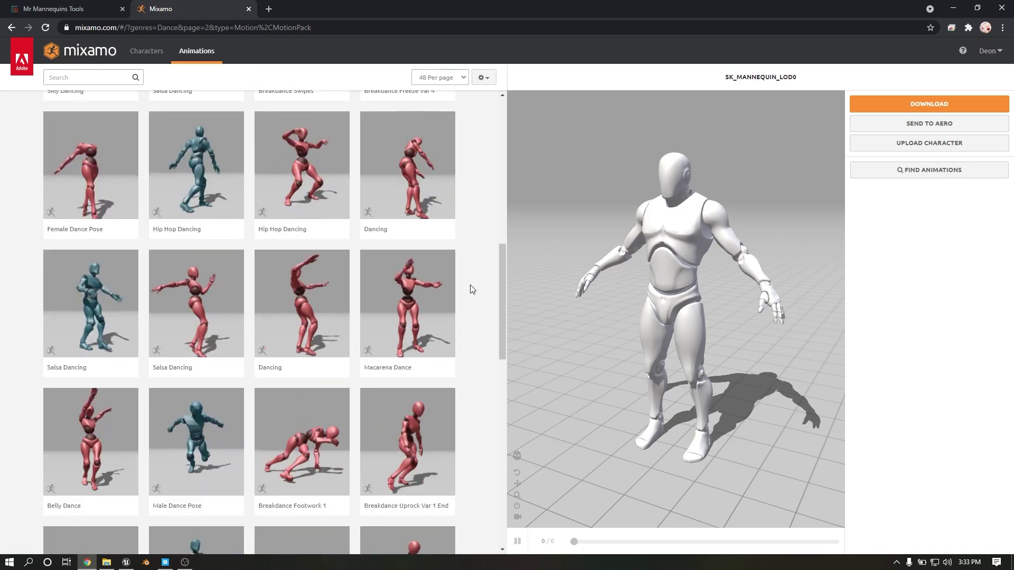
left_click(414, 323)
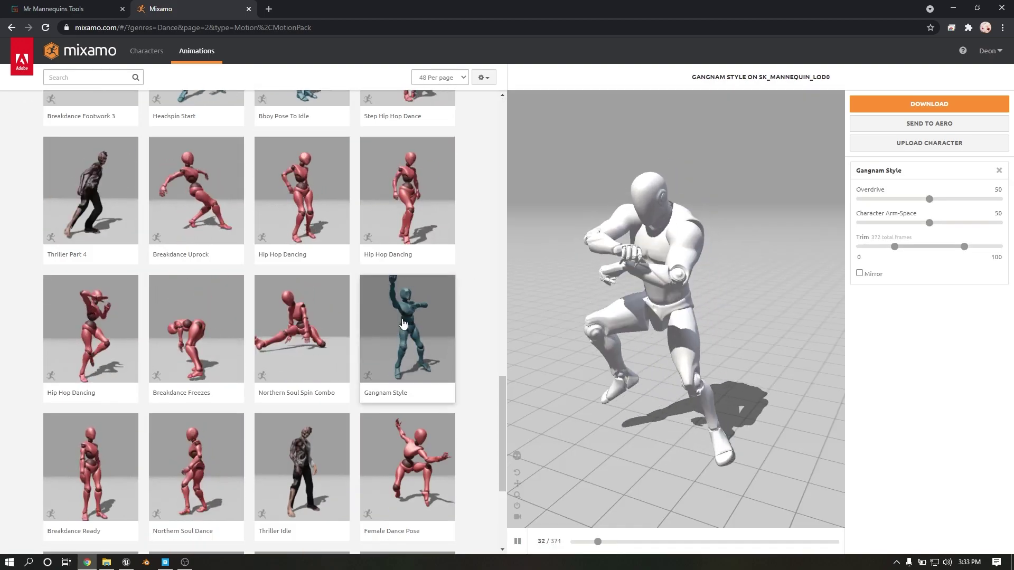
left_click(925, 105)
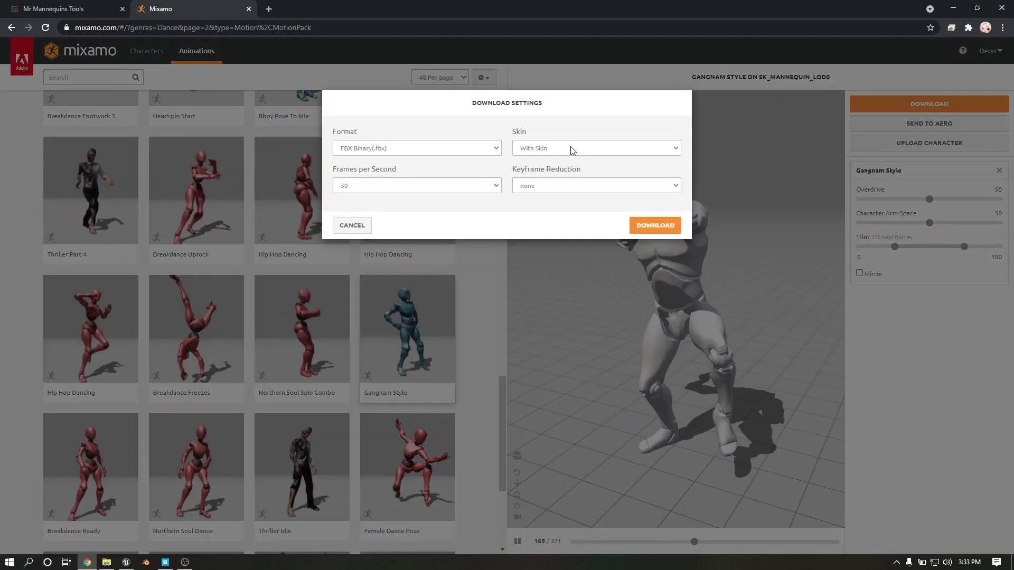
left_click(650, 226)
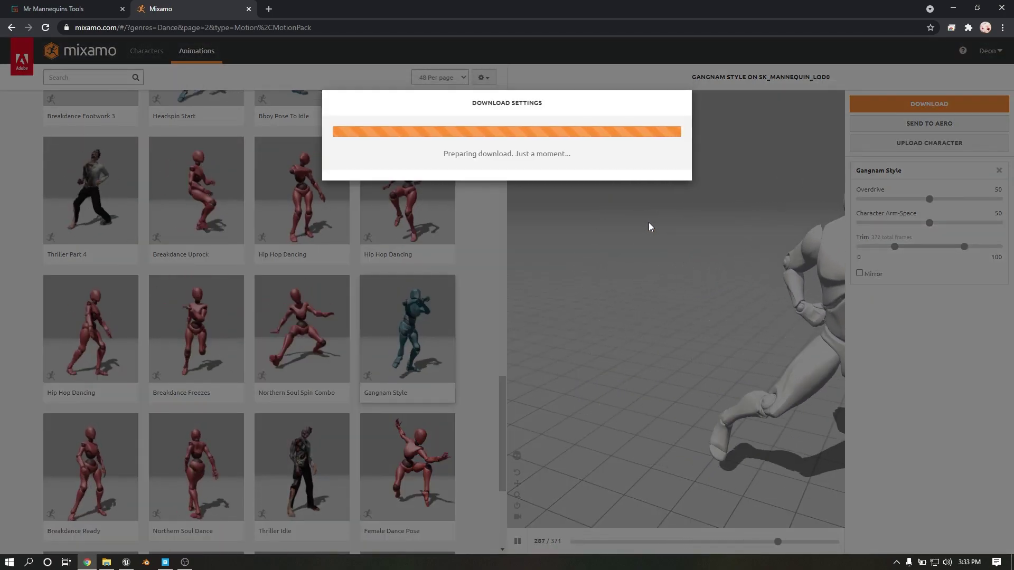
Step: Download Breakdance Freeze Var 3 from page 1 without skin
scroll(475, 278, "up", 15)
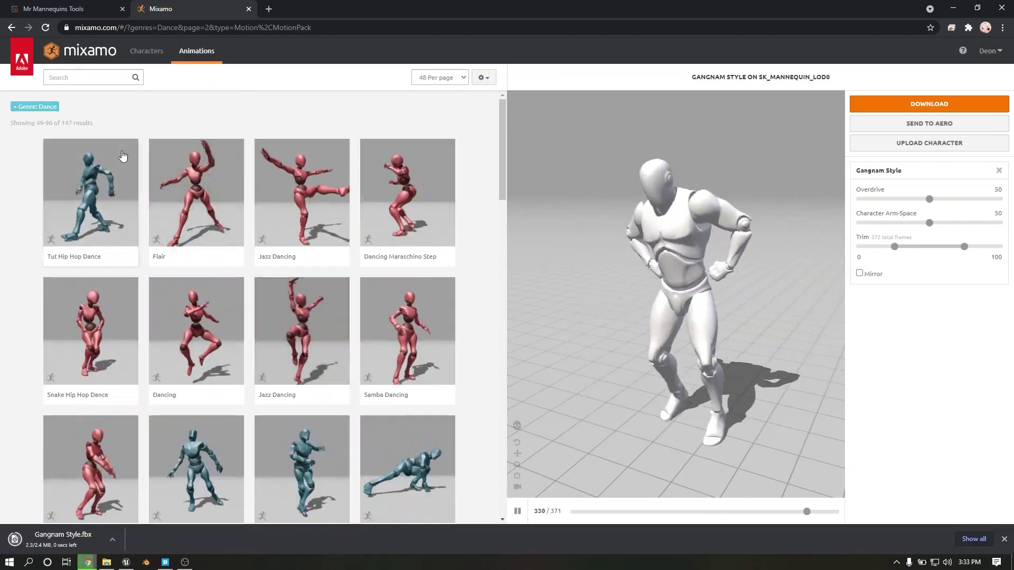
scroll(169, 261, "down", 20)
left_click(228, 454)
scroll(450, 190, "down", 8)
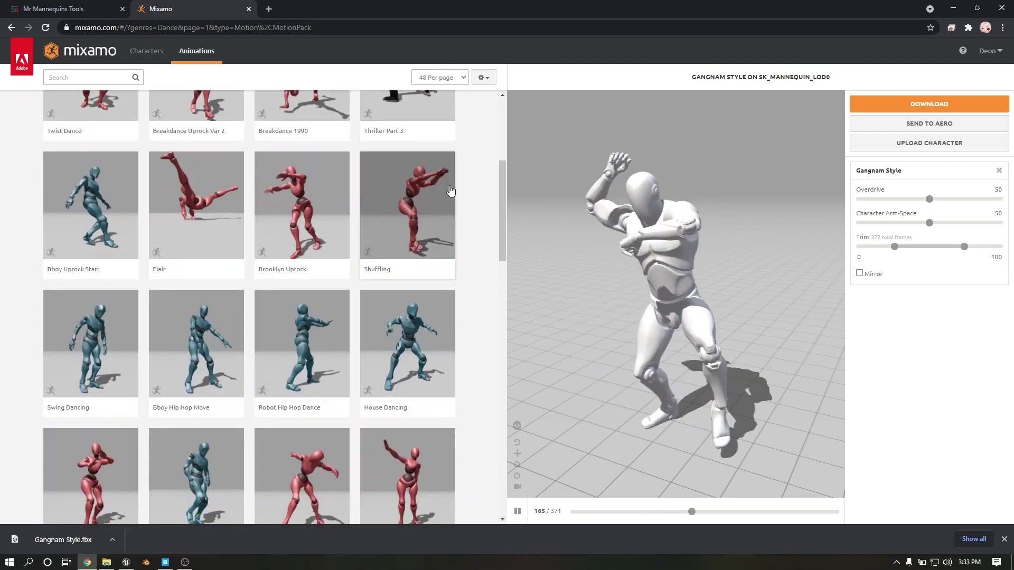
scroll(451, 190, "down", 5)
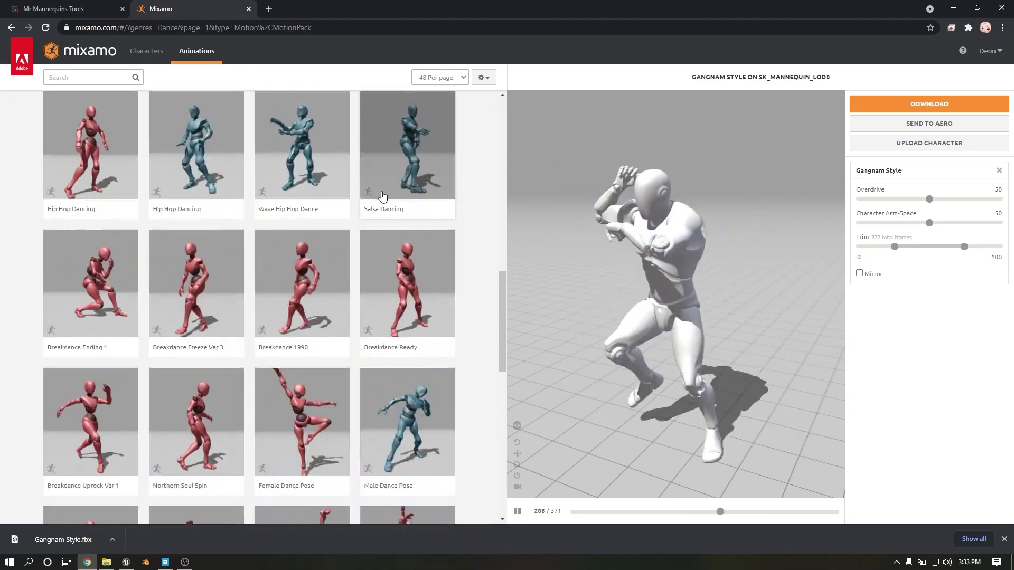
left_click(210, 255)
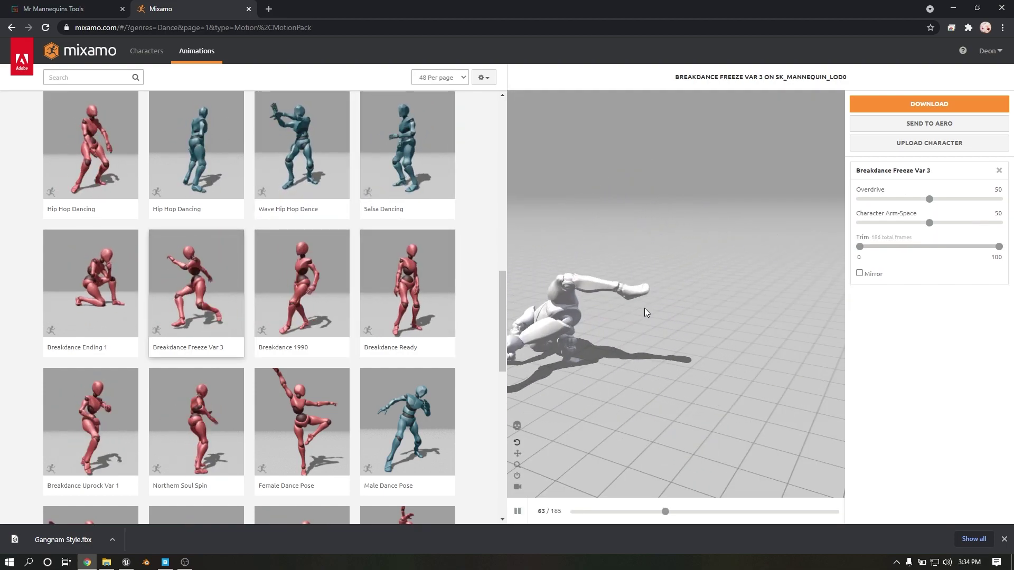
left_click(920, 105)
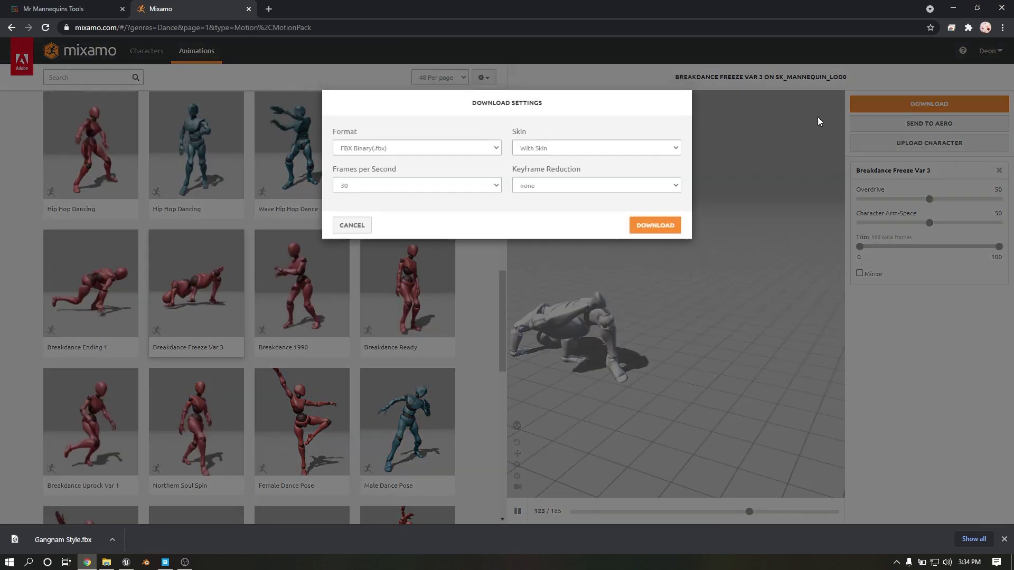
left_click(534, 148)
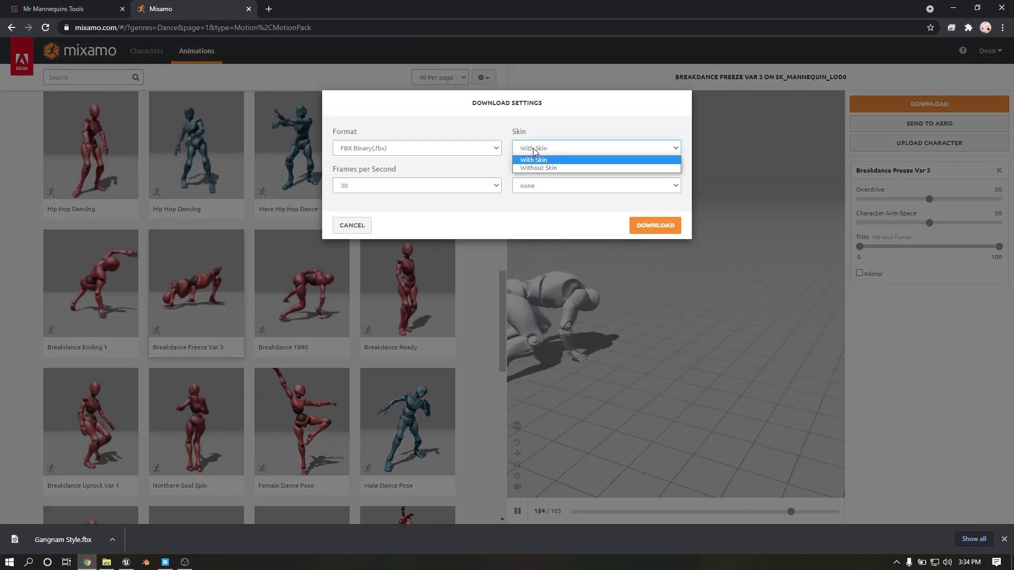
left_click(550, 169)
left_click(644, 229)
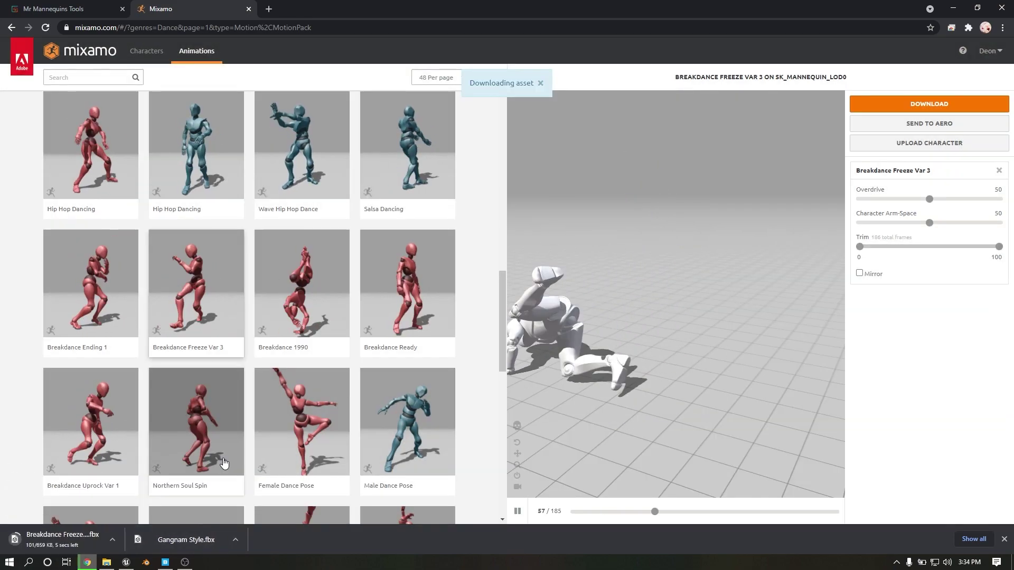
left_click(126, 562)
right_click(576, 473)
Step: Create a new Mixamo folder in Content and open it
left_click(610, 155)
type("Mix")
key("Return")
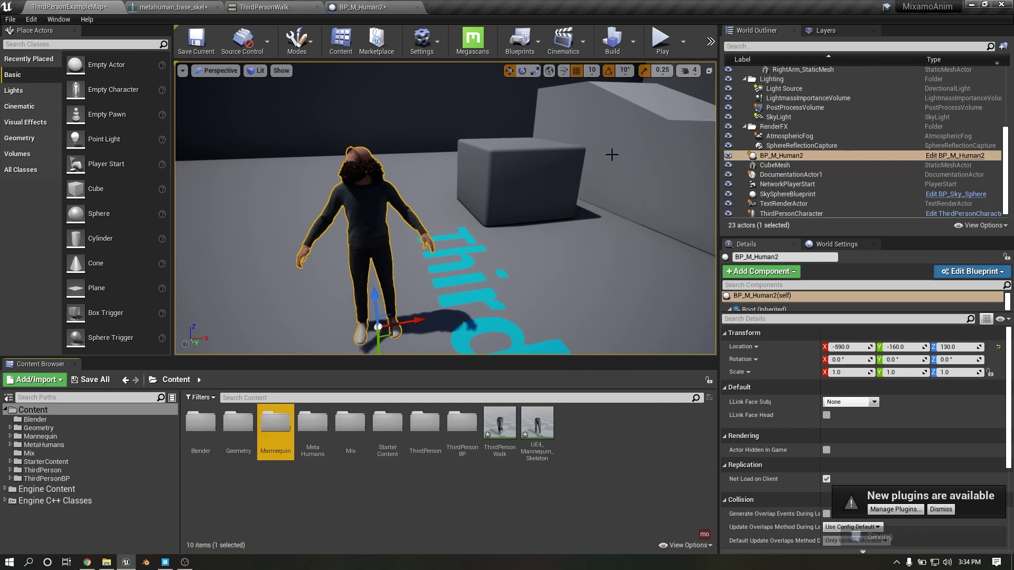
right_click(431, 492)
left_click(463, 174)
type("Mixamo")
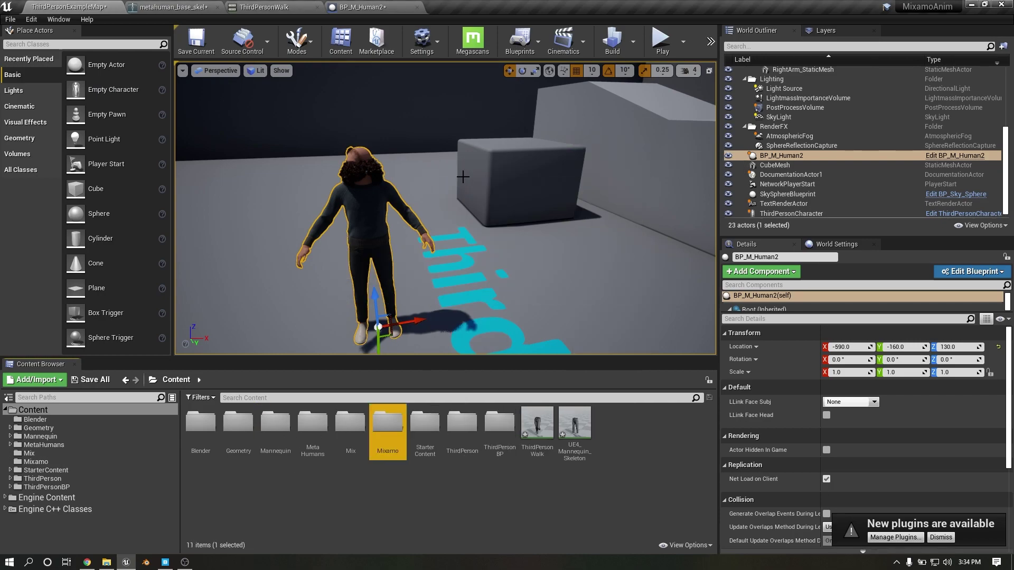
double_click(387, 428)
Step: Drag Gangnam Style.fbx in from the downloads and import all its assets
left_click(88, 562)
left_click_drag(170, 531, 428, 482)
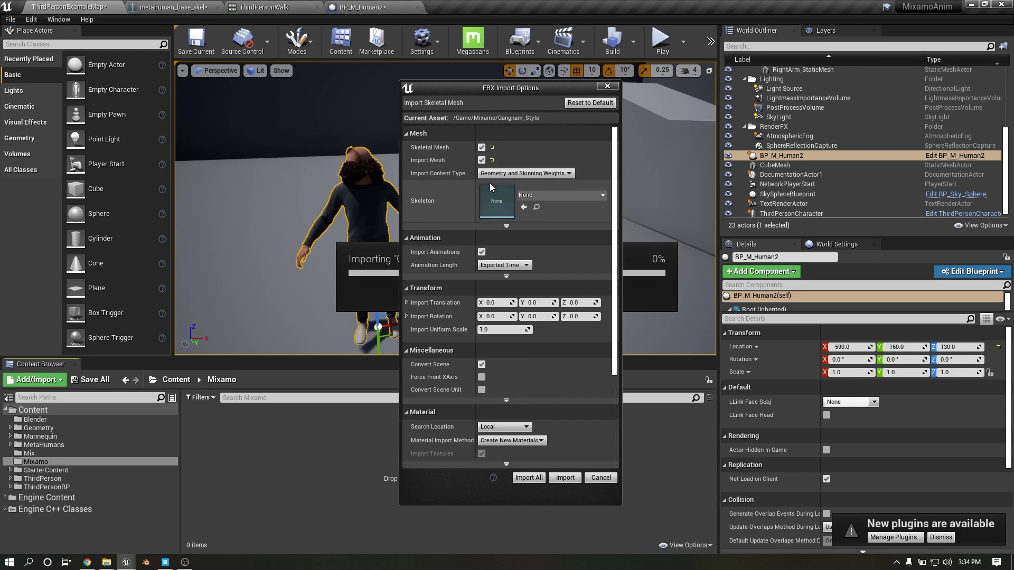
left_click(528, 478)
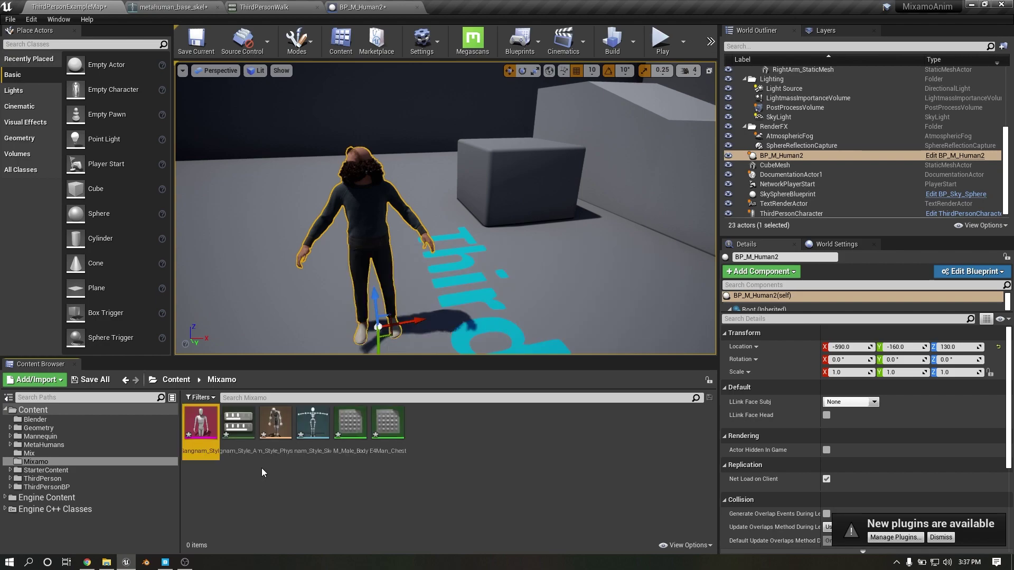
Step: Open Gangnam_Style_Skeleton and collapse the pelvis, ik_foot_root and ik_hand_root branches
double_click(313, 425)
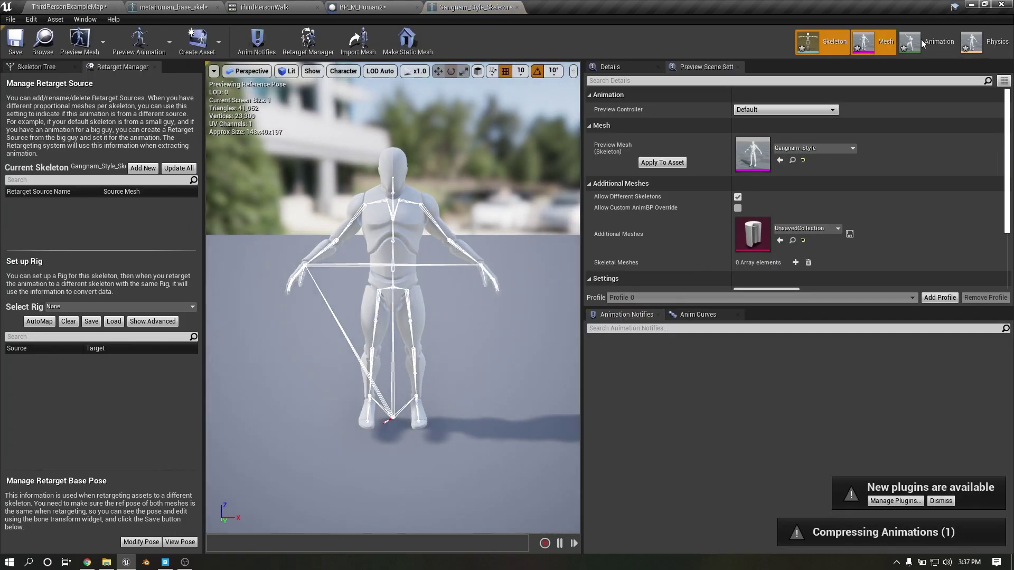
left_click(930, 42)
left_click(474, 7)
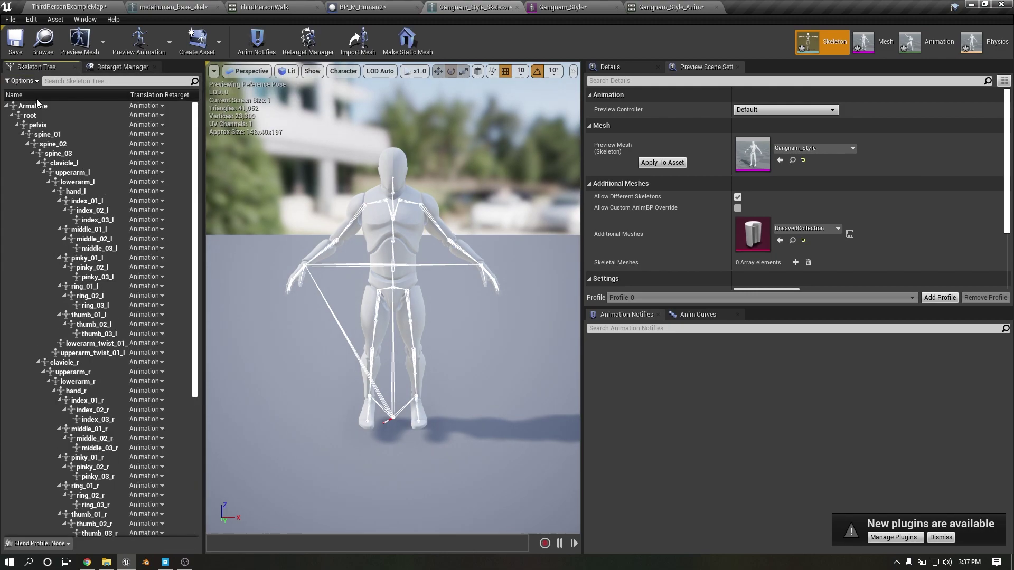
left_click(16, 124)
left_click(16, 134)
left_click(16, 144)
Step: Set Armature and root translation retargeting to Animation, and the lower bones recursively to Skeleton
left_click(163, 105)
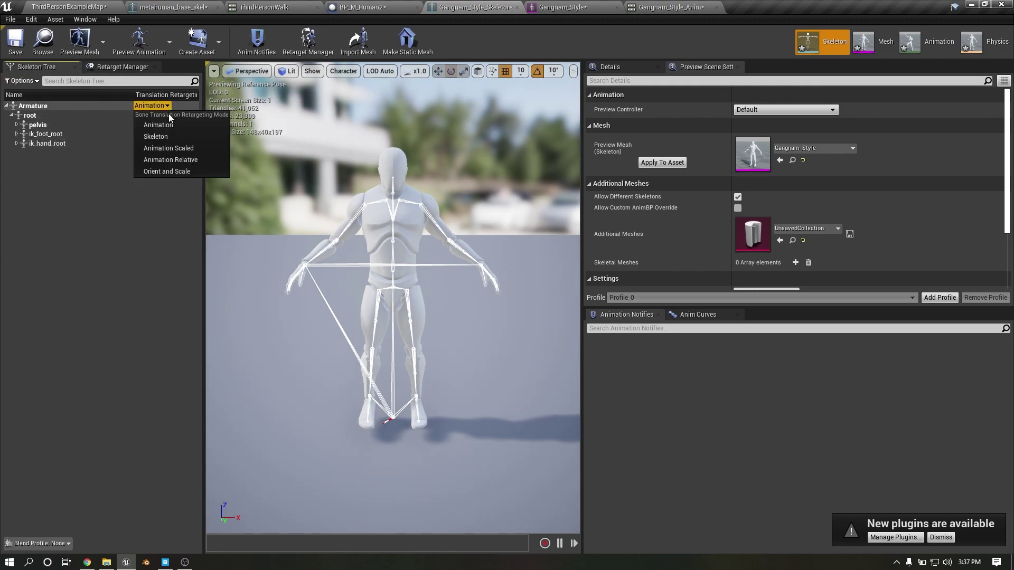
left_click(167, 125)
left_click(152, 115)
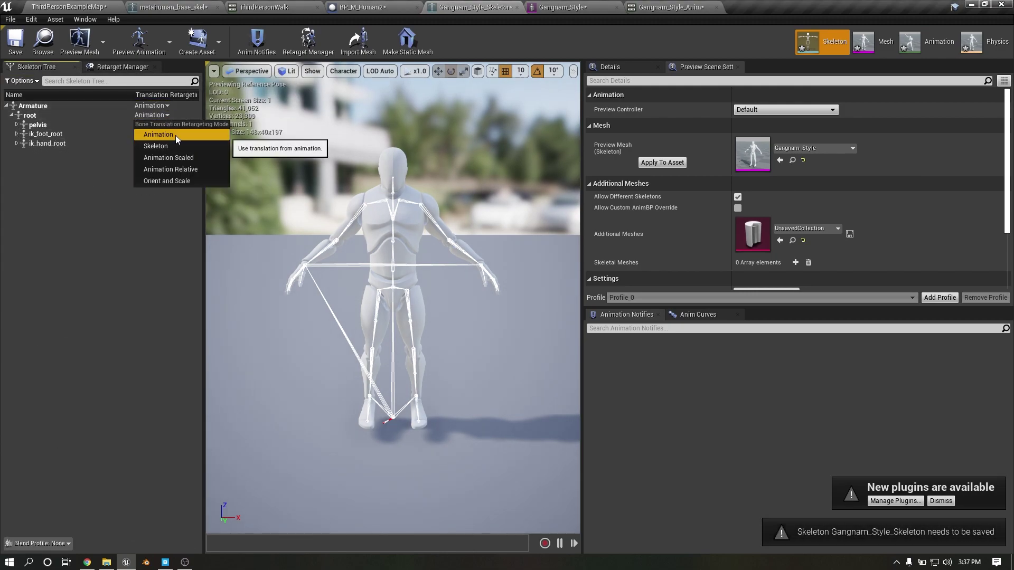
left_click(176, 135)
left_click(38, 125)
left_click(48, 144, "shift")
right_click(48, 144)
left_click(122, 217)
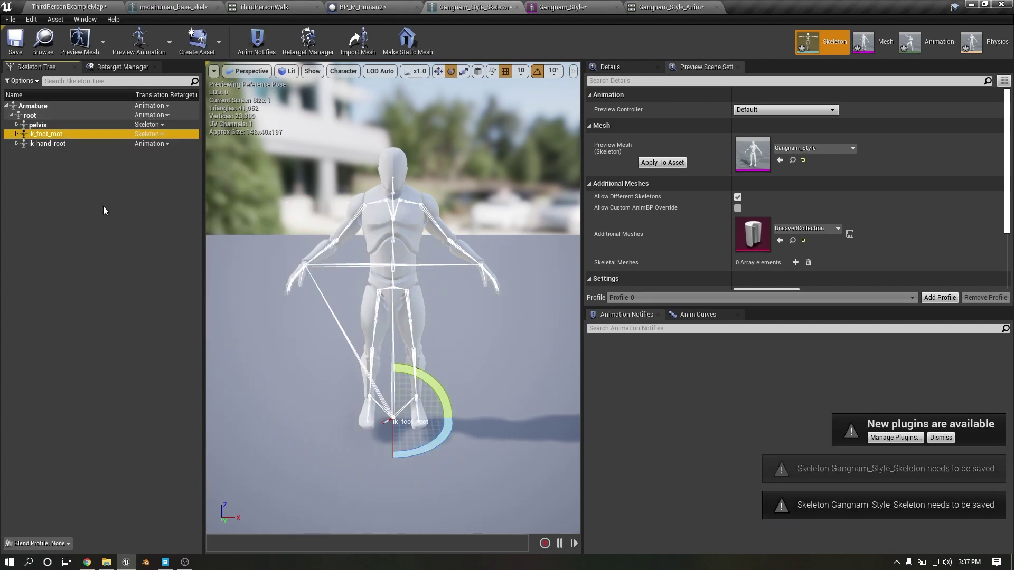
Step: Assign the Humanoid rig in Gangnam_Style_Skeleton's retargeting setup
left_click(111, 67)
left_click(150, 305)
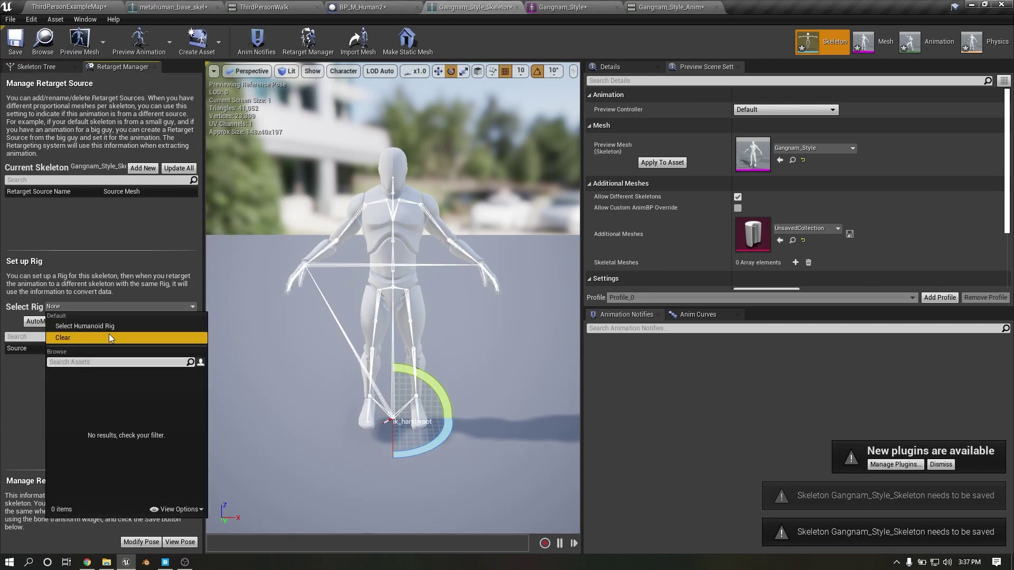
left_click(109, 326)
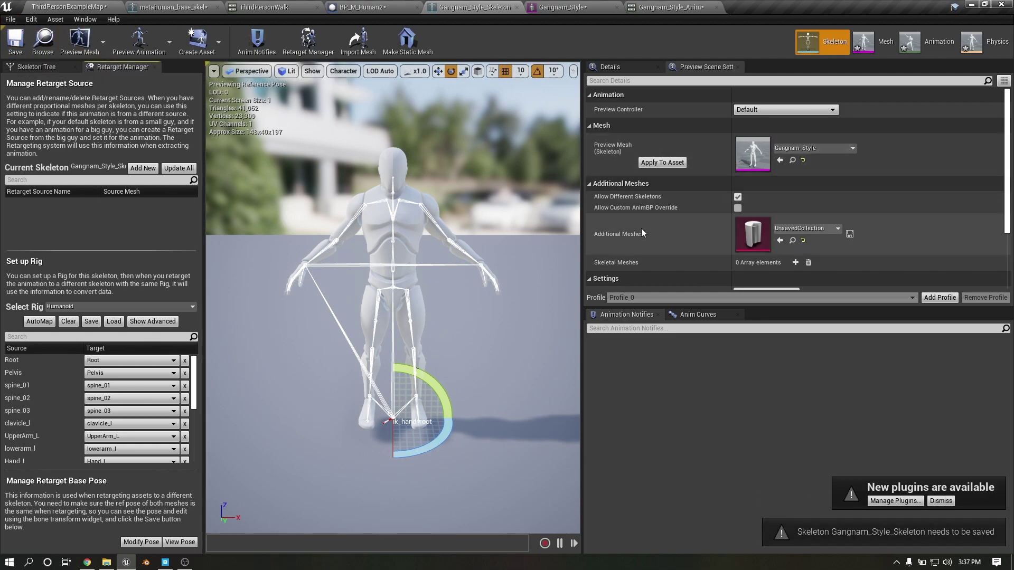
left_click(98, 7)
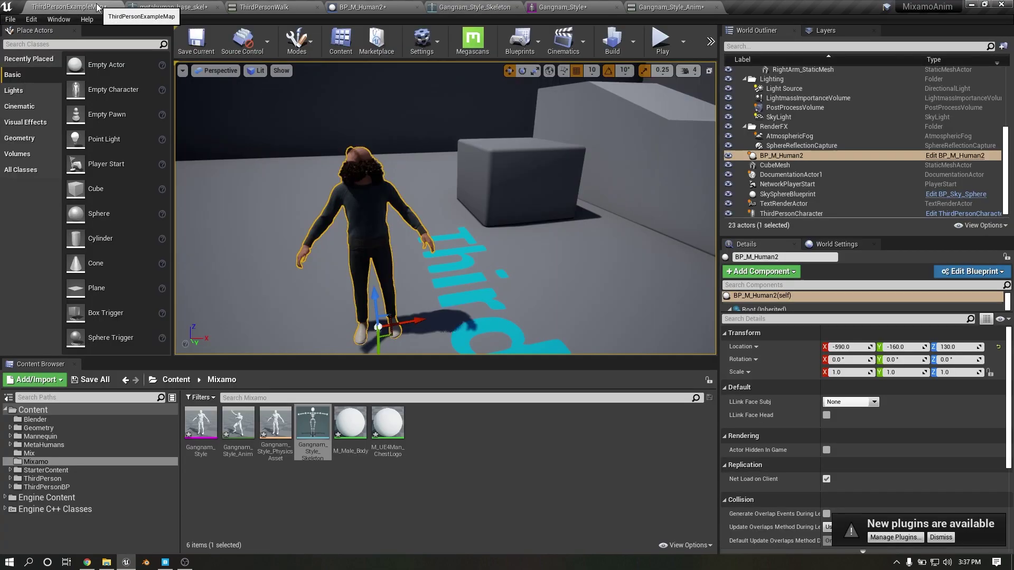
Step: Attempt to duplicate and retarget Gangnam_Style_Anim to metahuman_base_skel
left_click(236, 433)
right_click(236, 433)
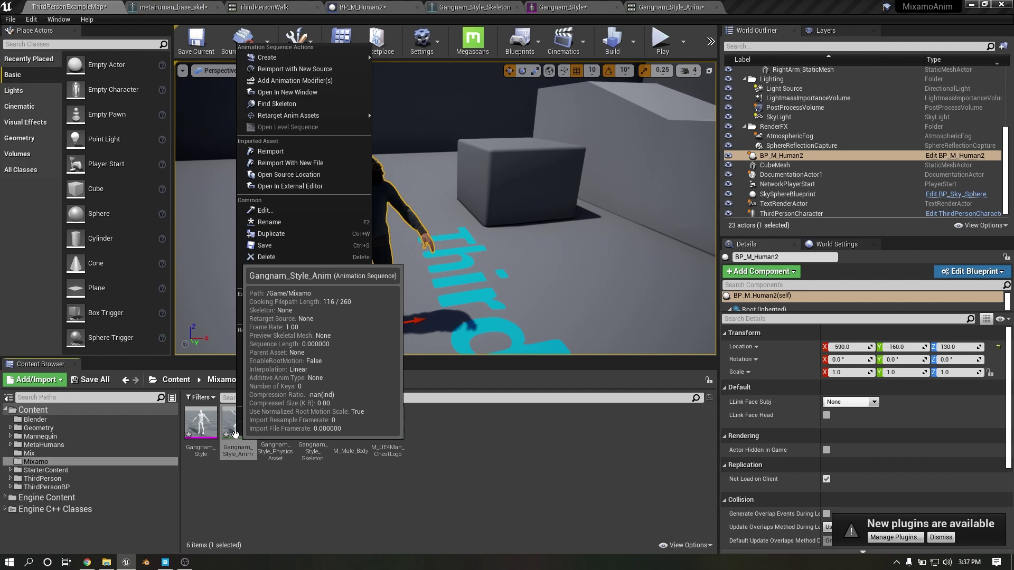
mouse_move(299, 115)
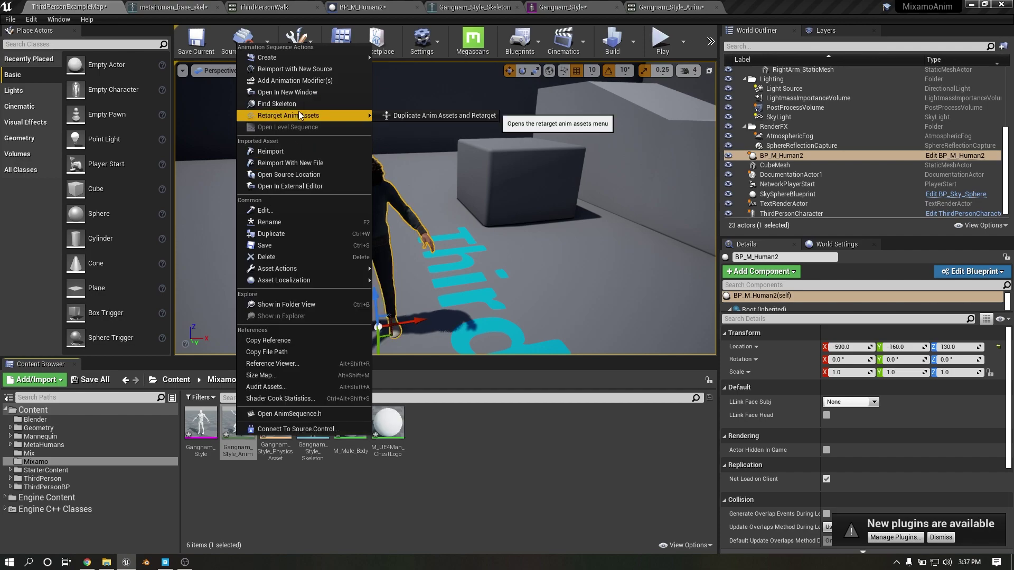
left_click(387, 115)
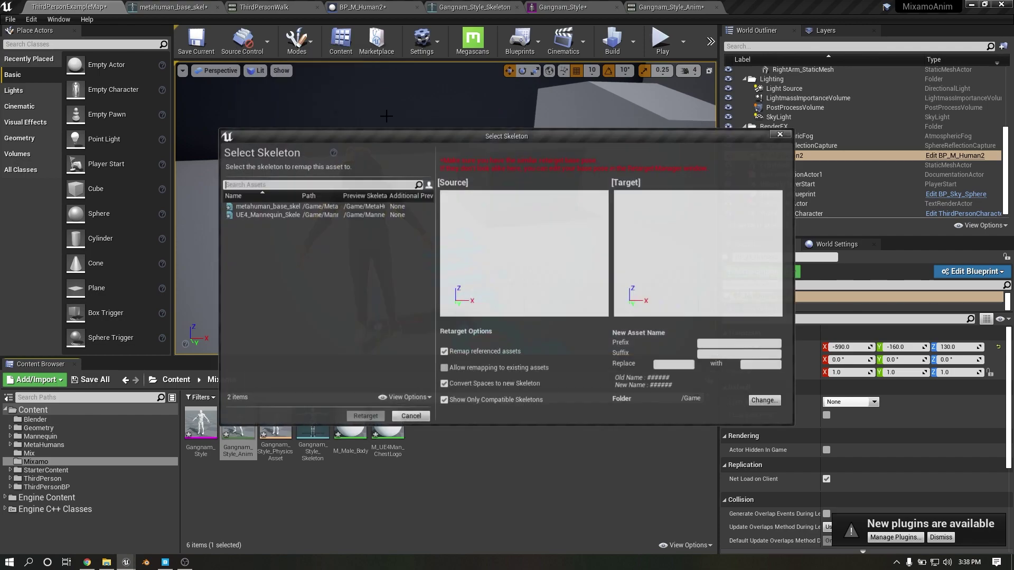
left_click(316, 206)
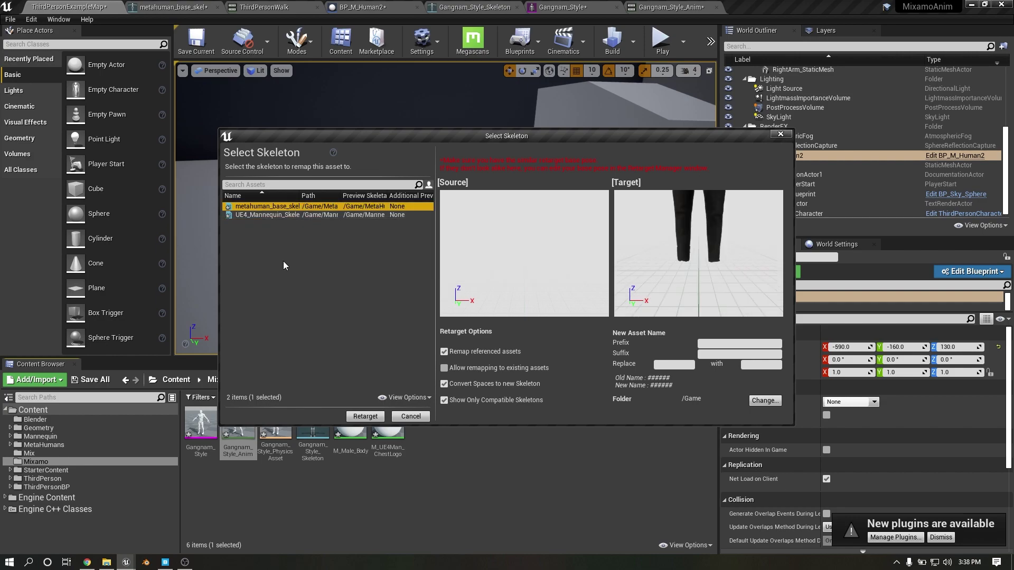
left_click(365, 418)
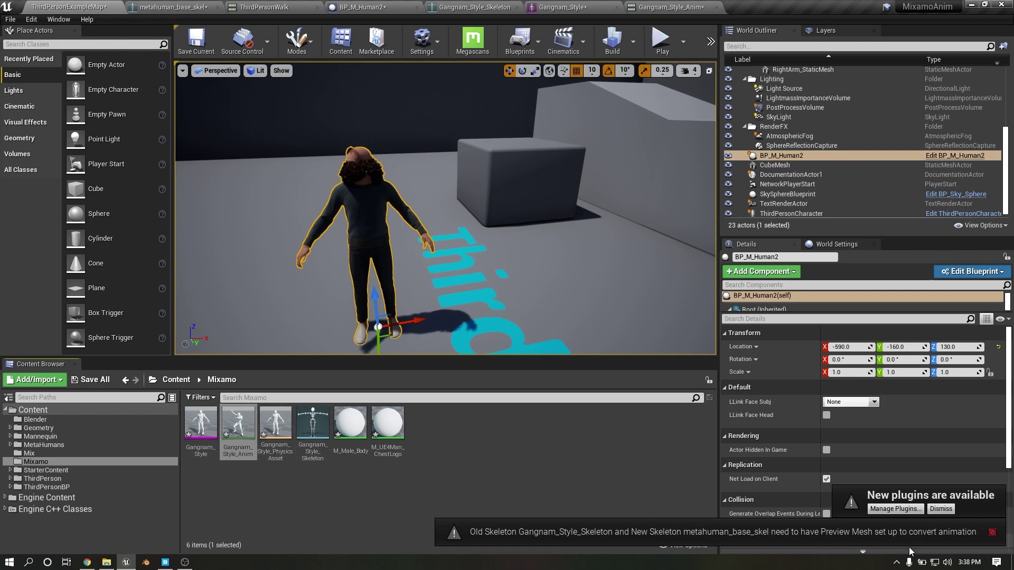
Step: Apply the Gangnam_Style preview mesh to the skeleton asset via Preview Scene Settings
left_click(665, 5)
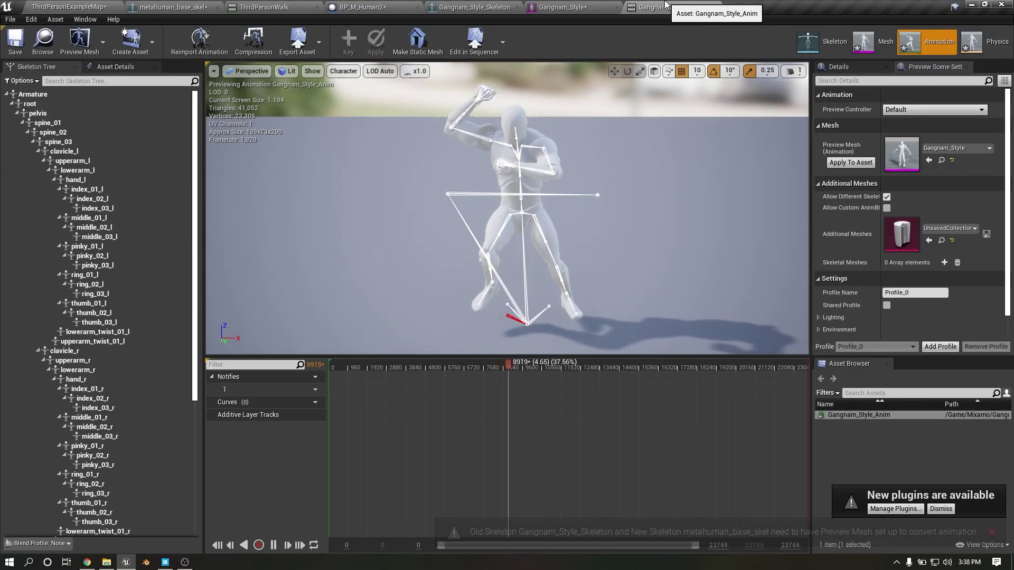
left_click(818, 43)
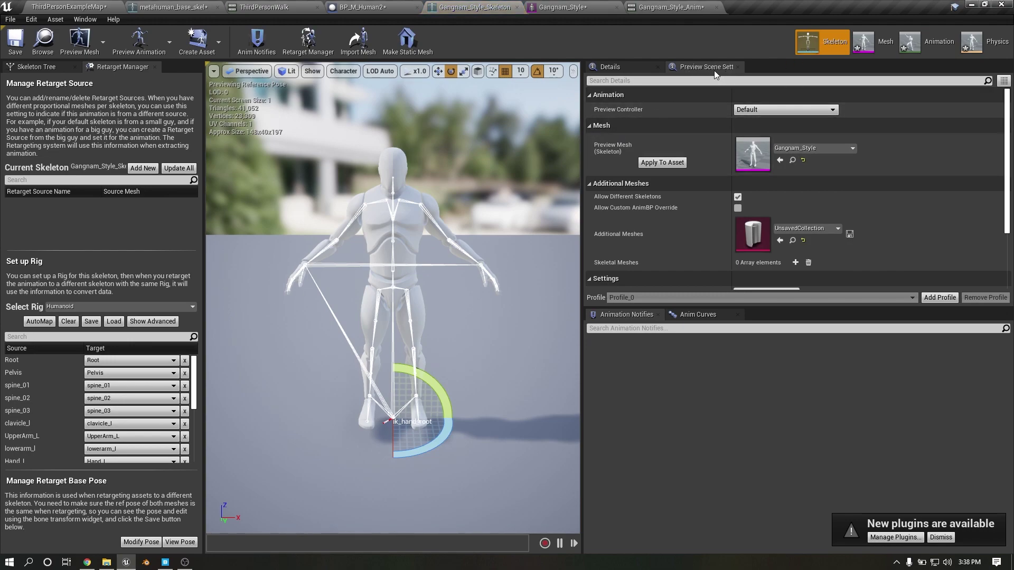
left_click(214, 71)
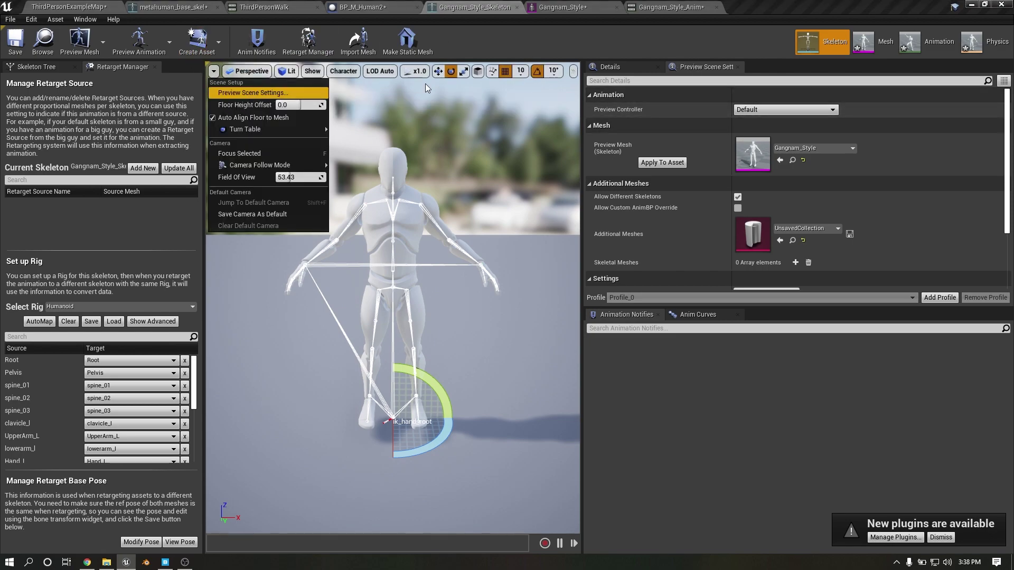
left_click(741, 69)
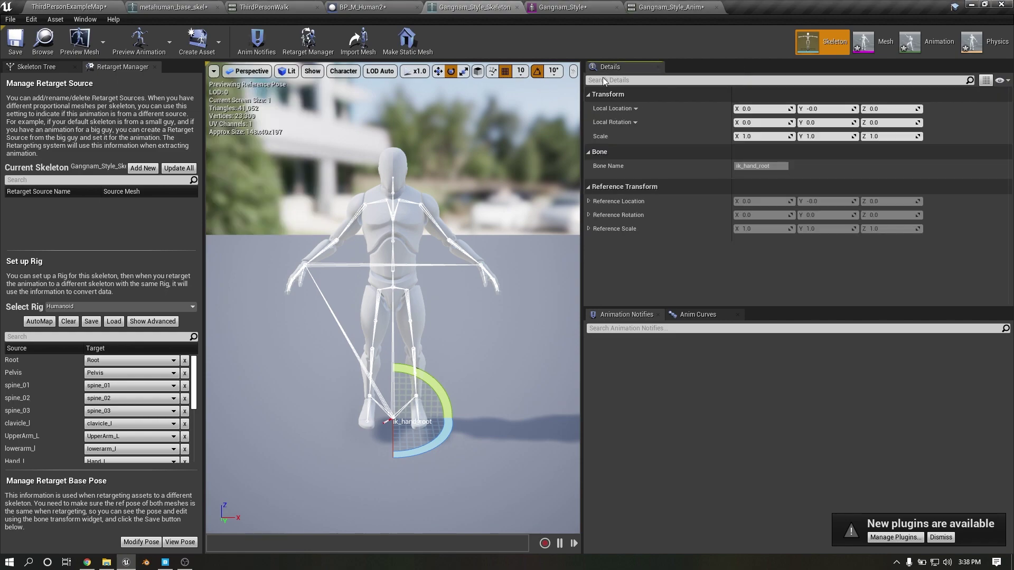
left_click(214, 72)
left_click(246, 96)
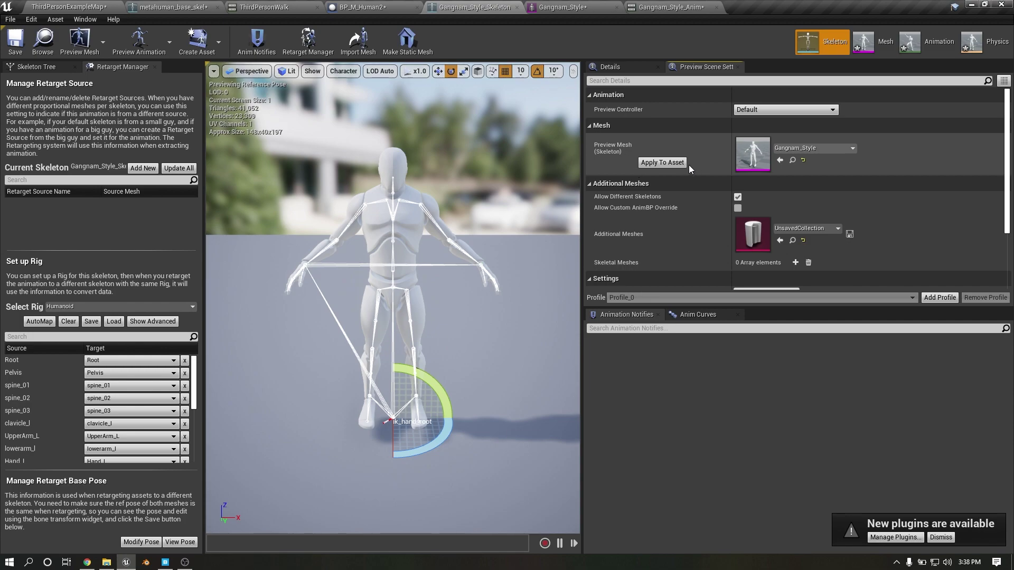
left_click(670, 164)
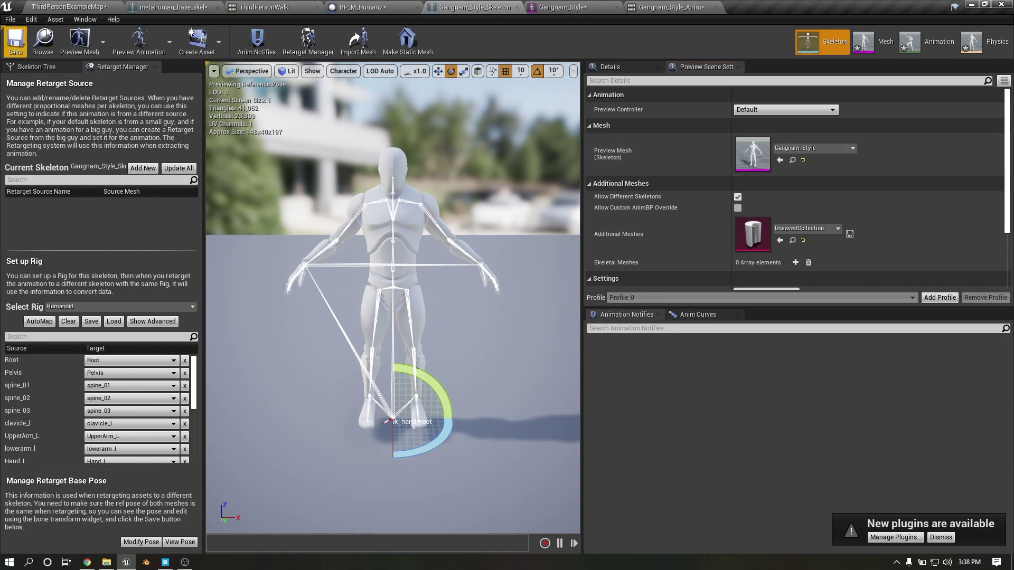
Step: Duplicate and retarget Gangnam_Style_Anim to metahuman_base_skel
left_click(63, 9)
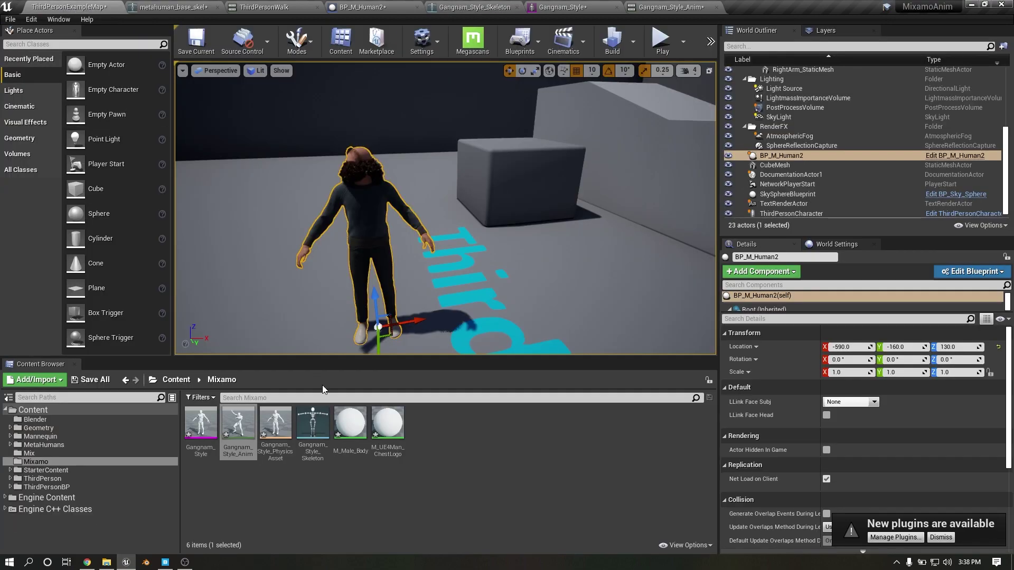
right_click(235, 432)
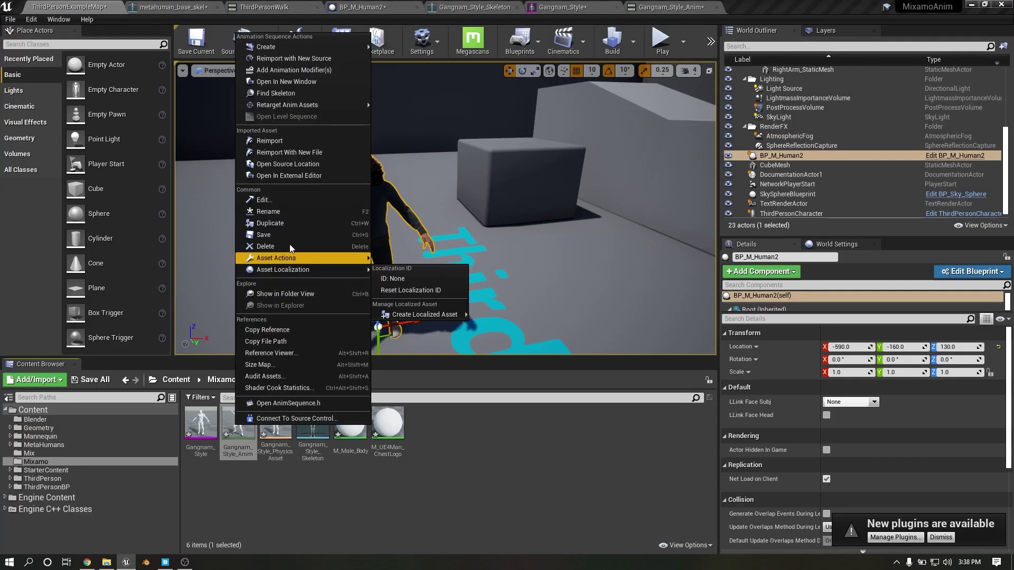
left_click(410, 107)
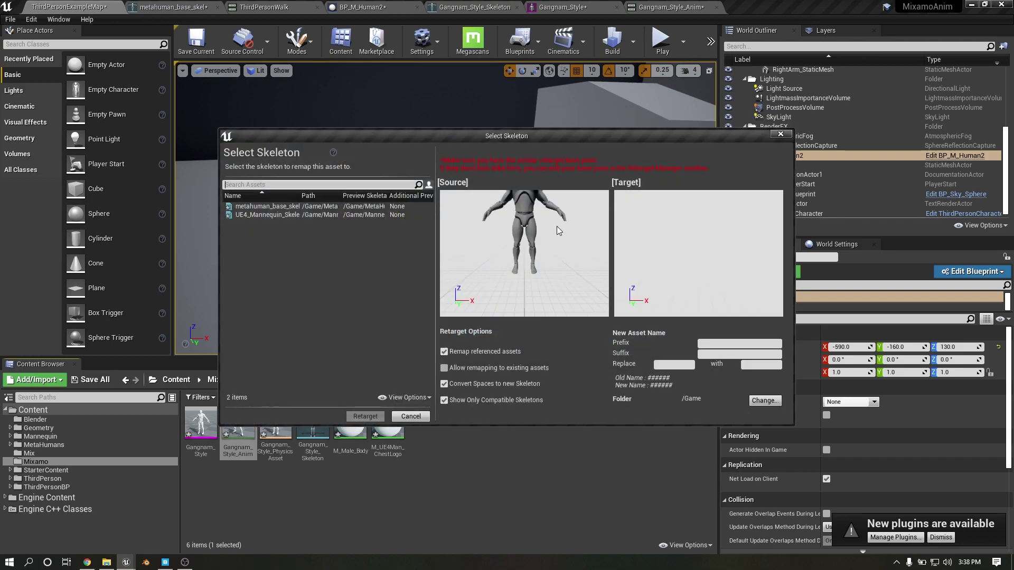
left_click(337, 209)
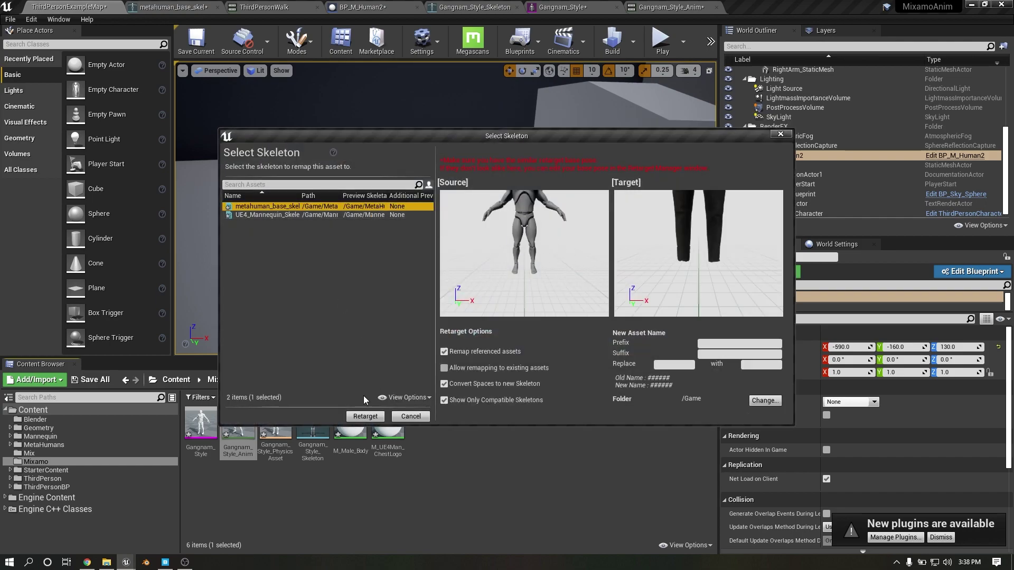
left_click(365, 417)
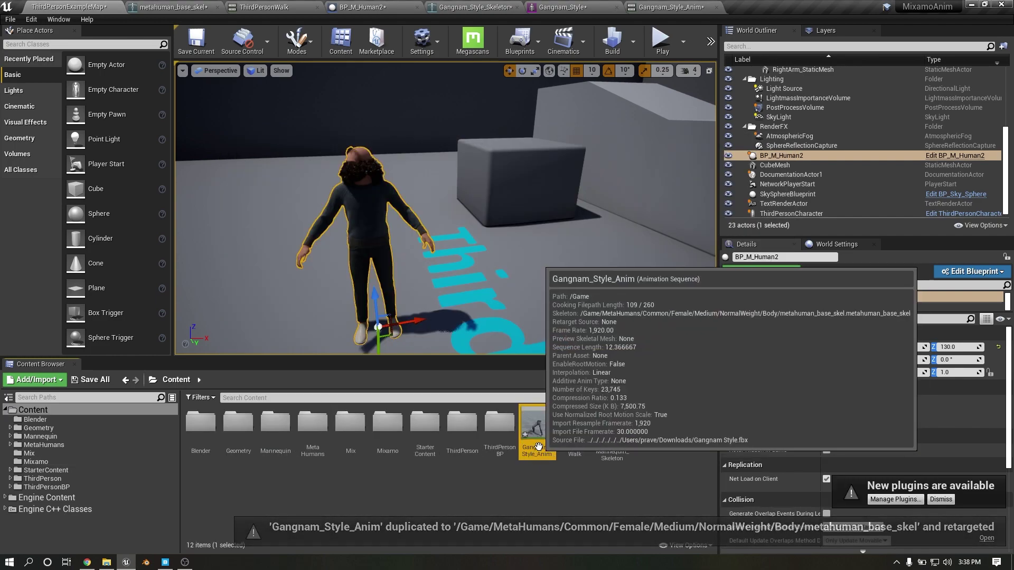
Step: Locate and open the BP_M_Human2 blueprint from the level
right_click(767, 157)
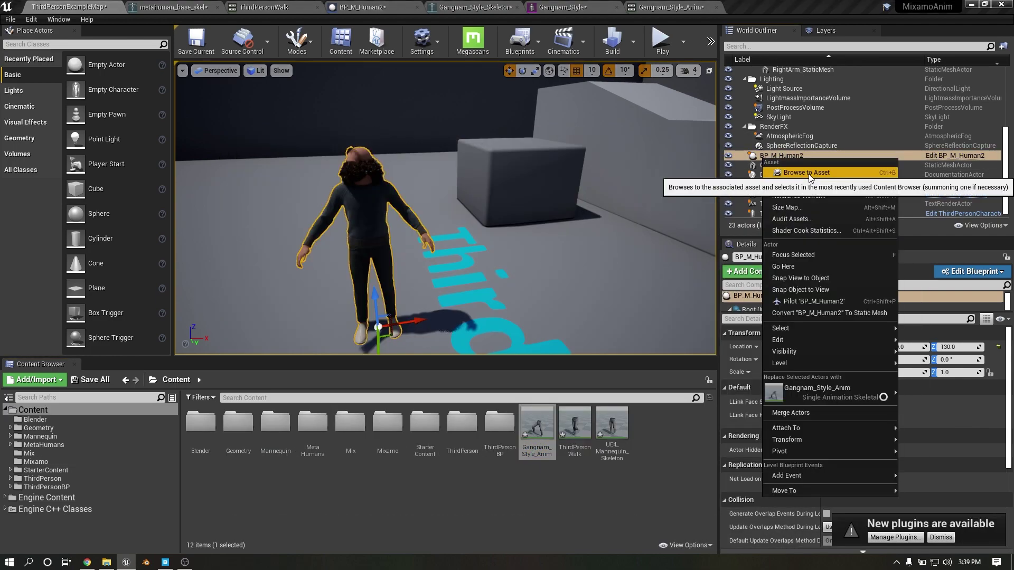
left_click(807, 173)
double_click(411, 424)
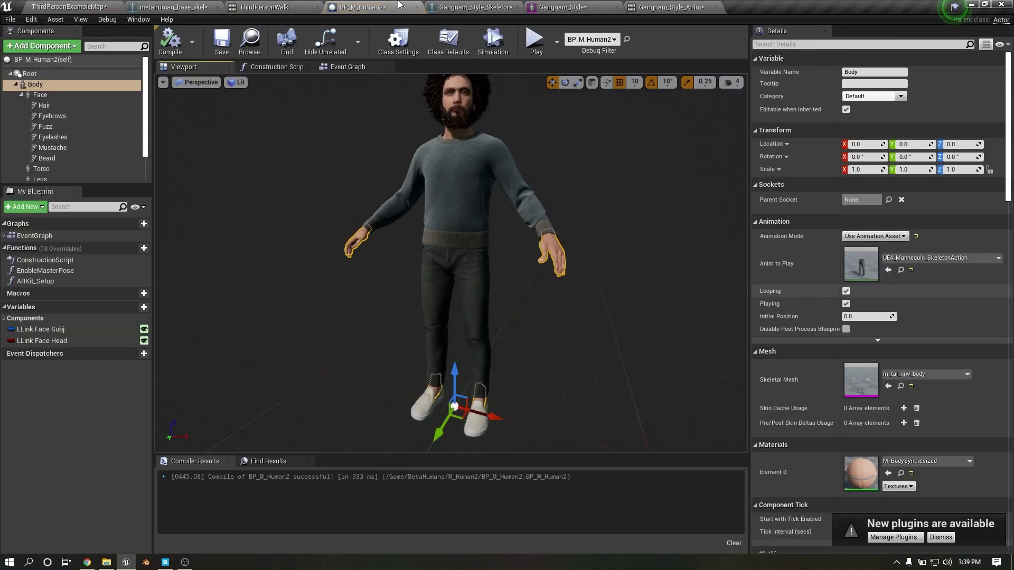
left_click(69, 6)
scroll(79, 430, "up", 4)
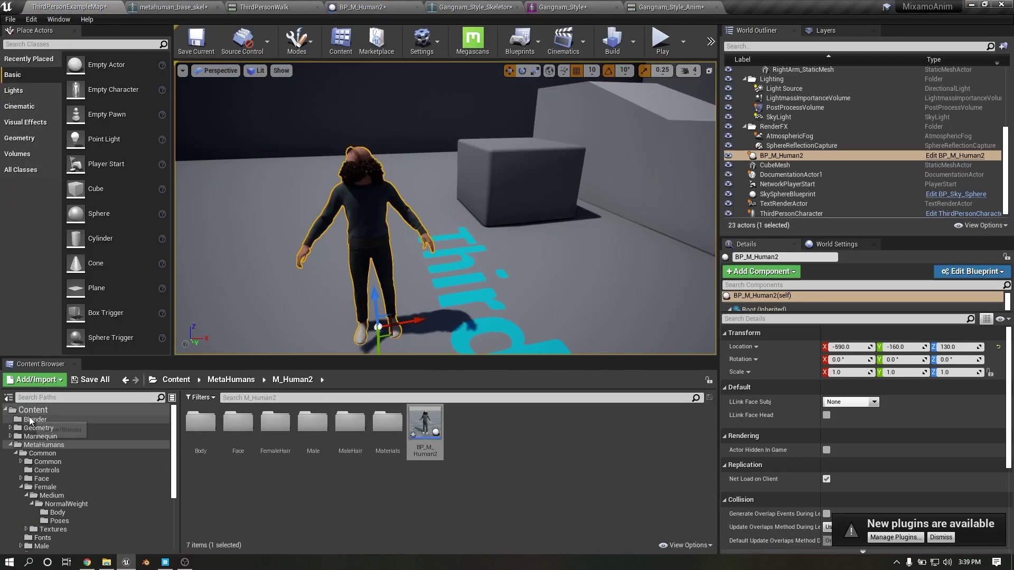
left_click(30, 420)
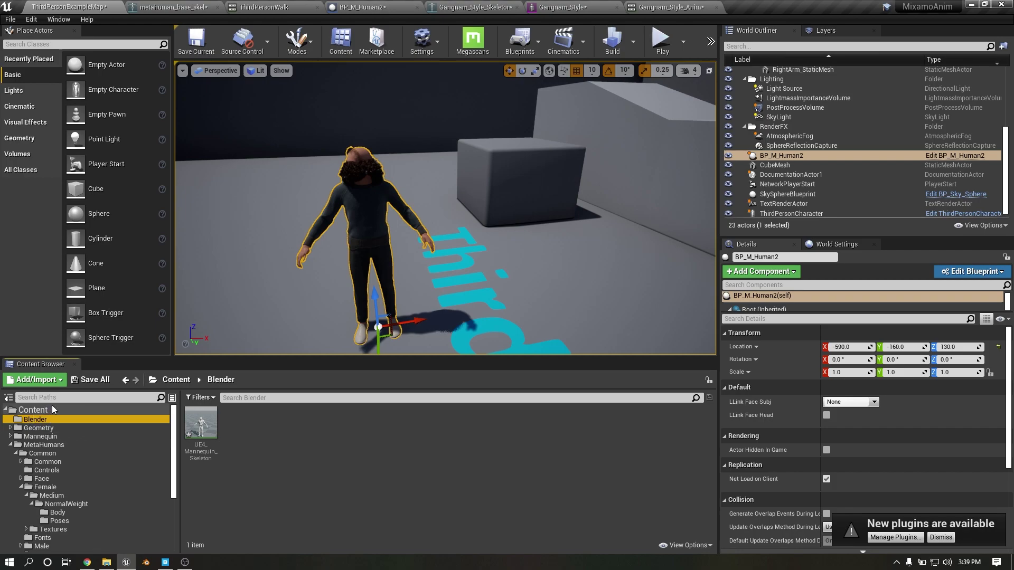
left_click(33, 410)
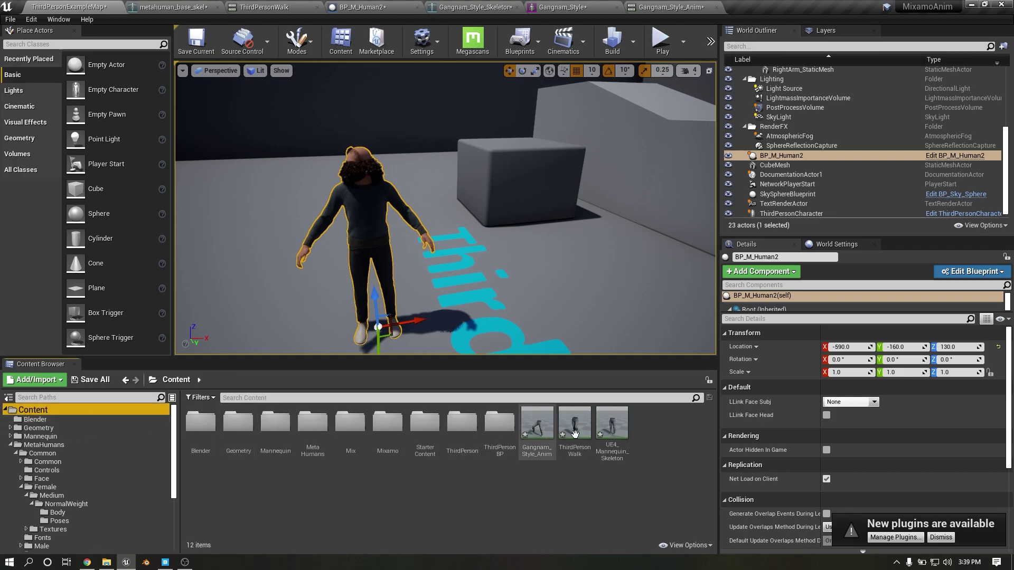
Step: Set the body's Anim to Play to the retargeted Gangnam_Style_Anim, then compile and save
left_click(664, 6)
left_click(262, 6)
left_click(362, 6)
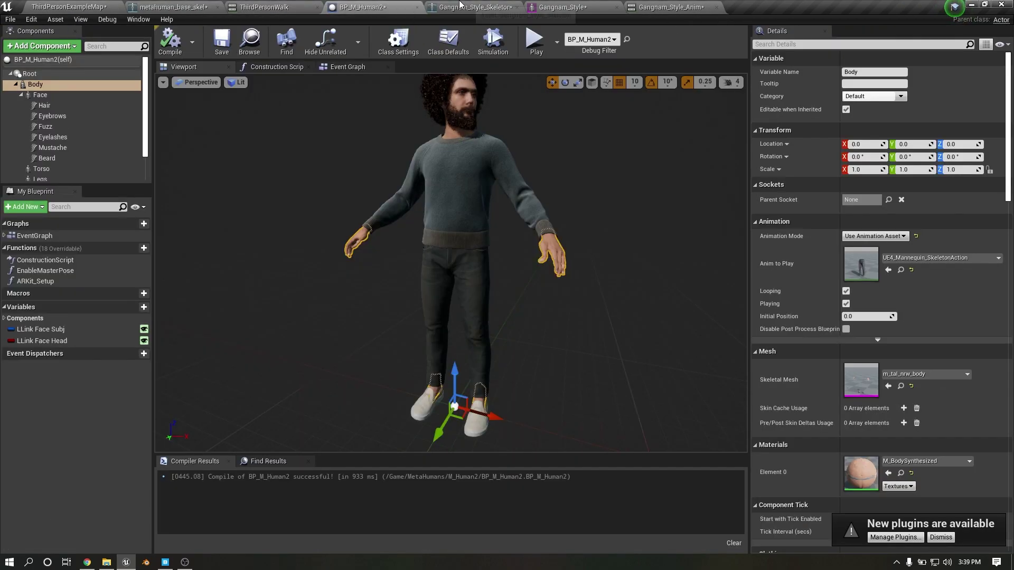
left_click(888, 270)
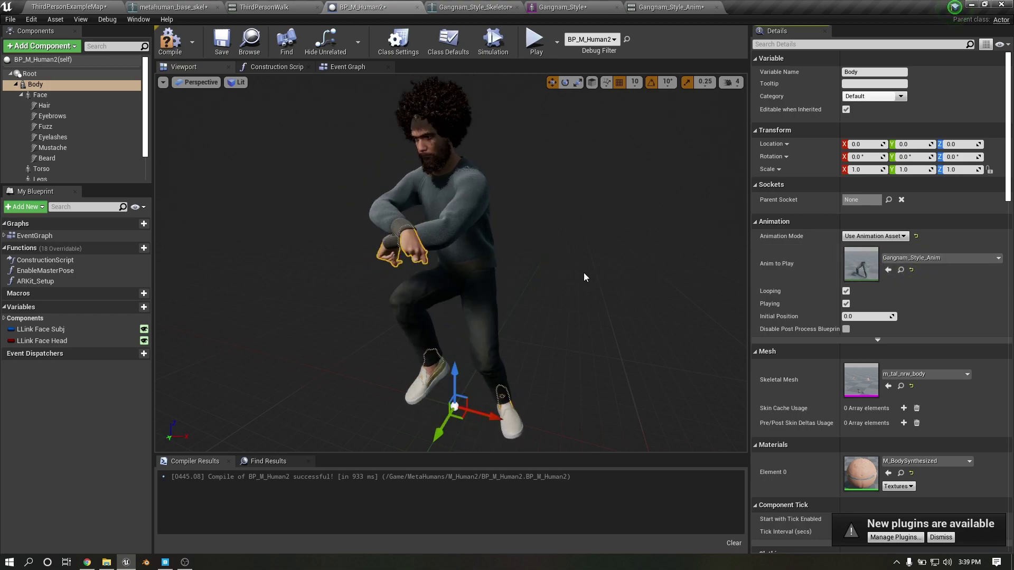
scroll(584, 277, "down", 2)
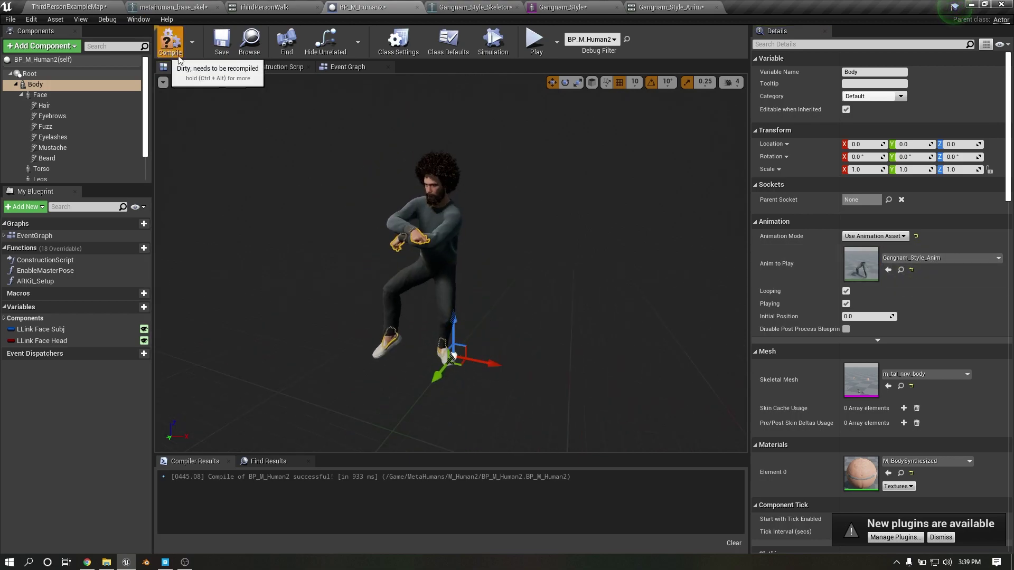
left_click(221, 43)
left_click(62, 7)
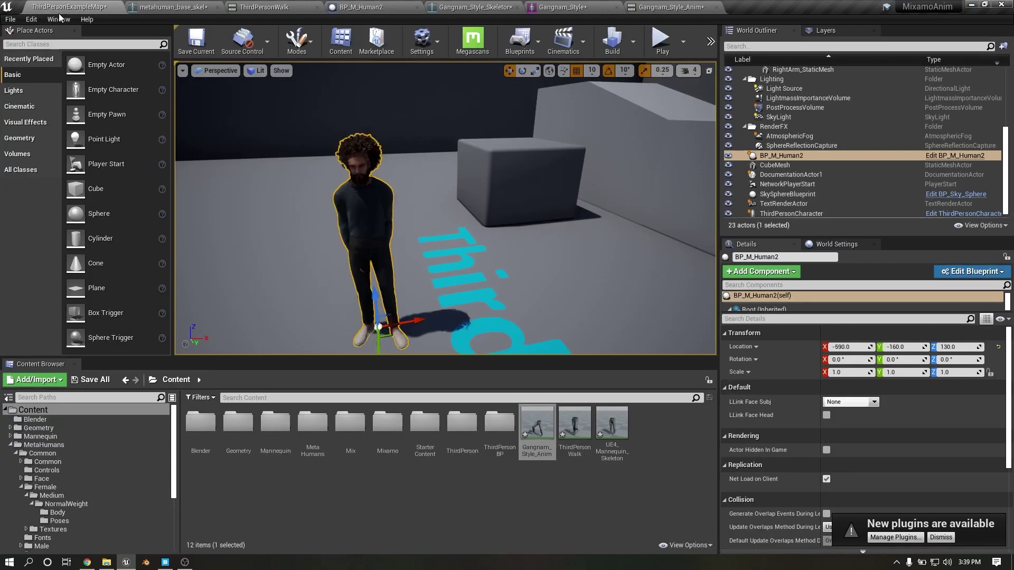
key("alt+p")
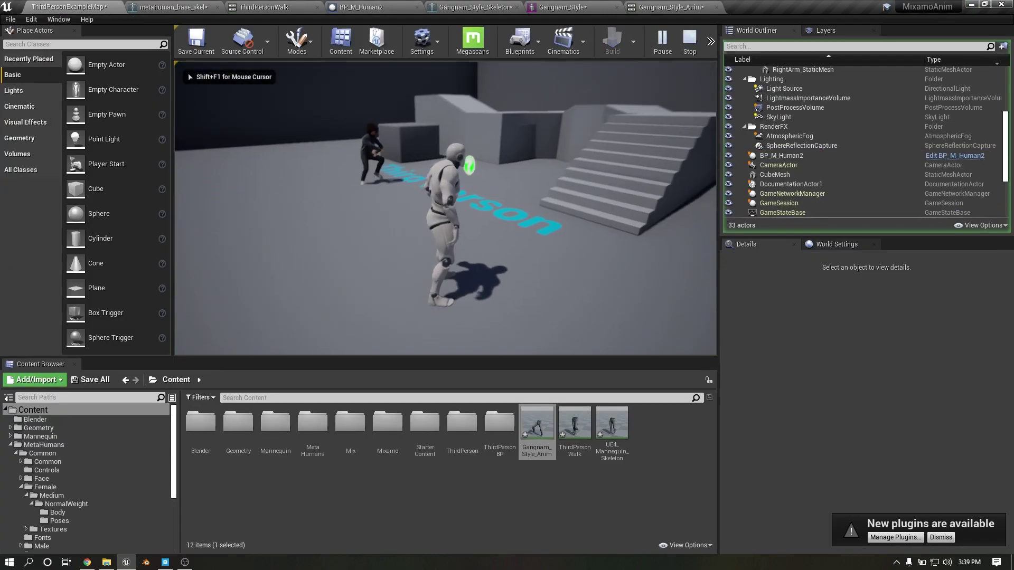
key("w")
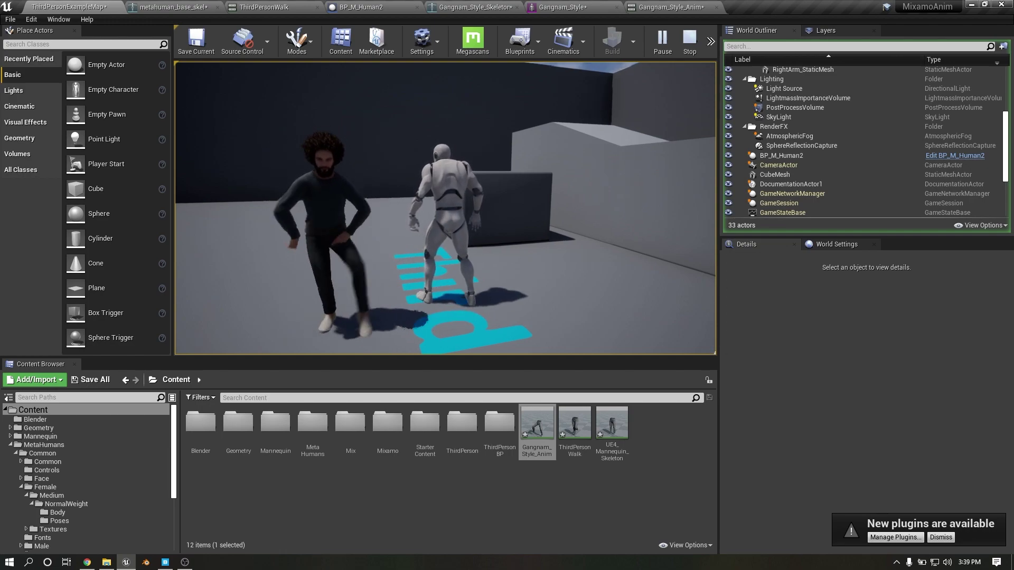
key("Escape")
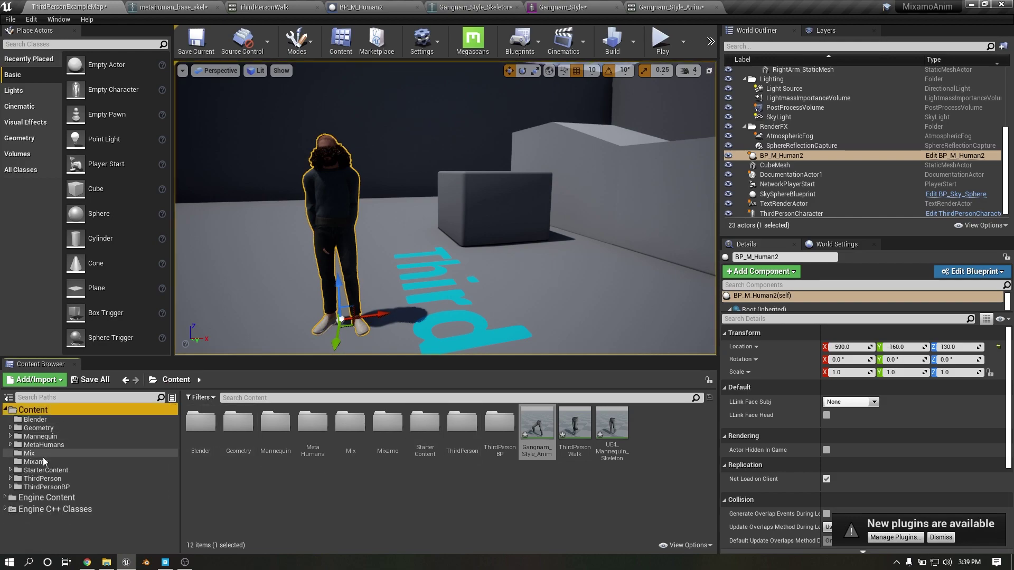
Step: Import the Breakdance Freeze Var 3 FBX into the Mixamo folder on Gangnam_Style_Skeleton, then return to Mixamo
left_click(42, 460)
left_click(86, 563)
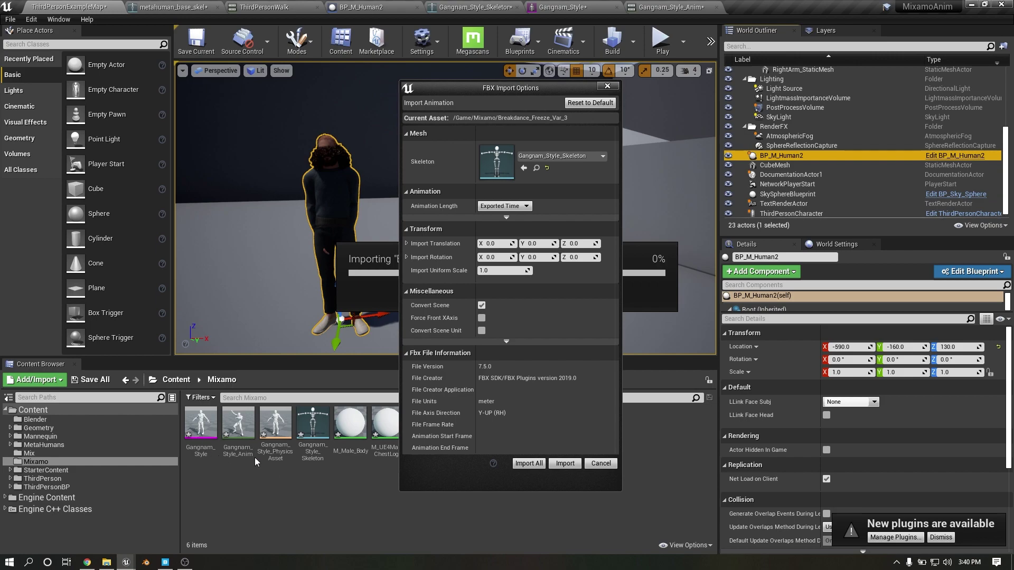
left_click(527, 465)
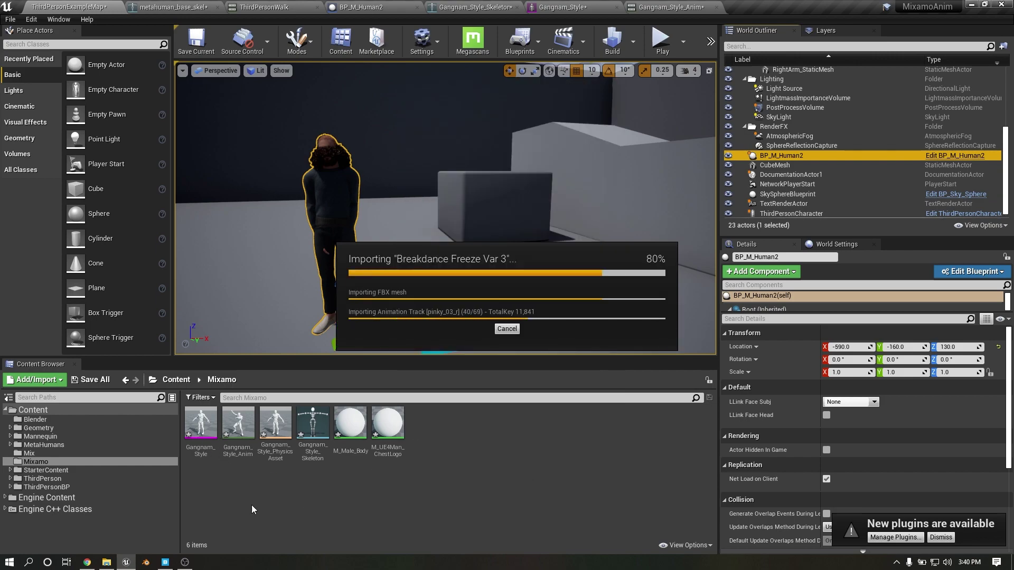
left_click(93, 563)
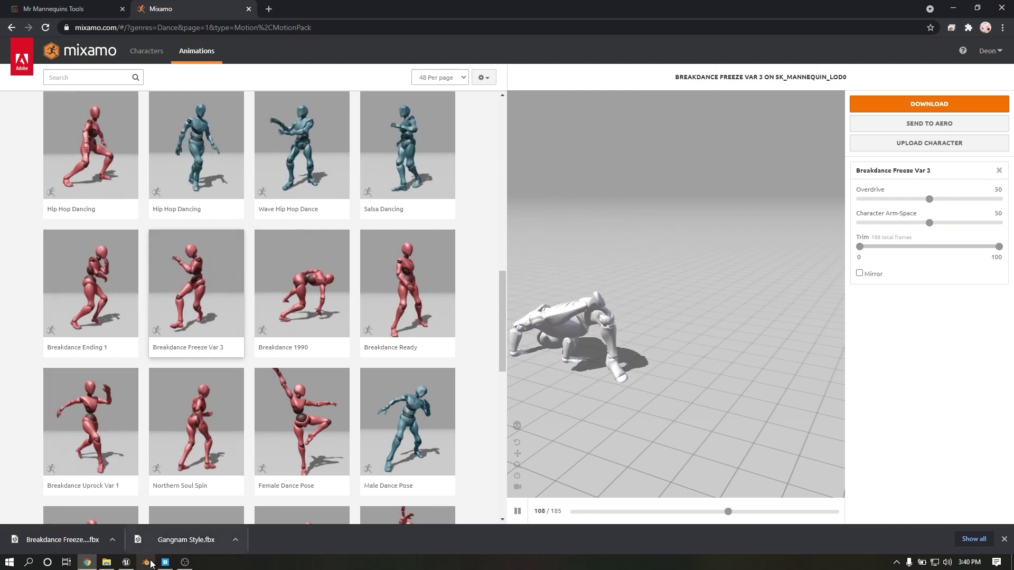
left_click(109, 564)
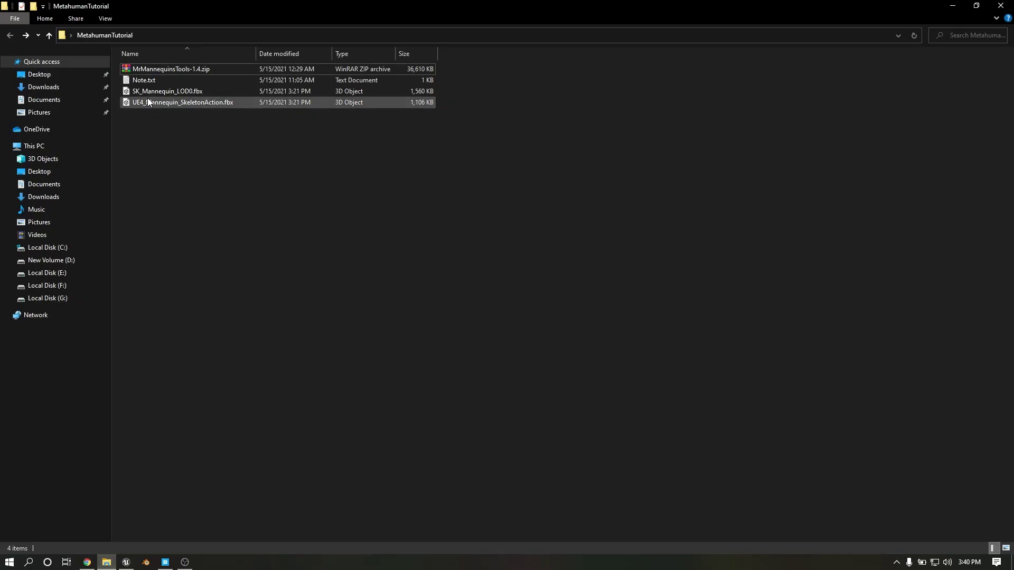
left_click(206, 91)
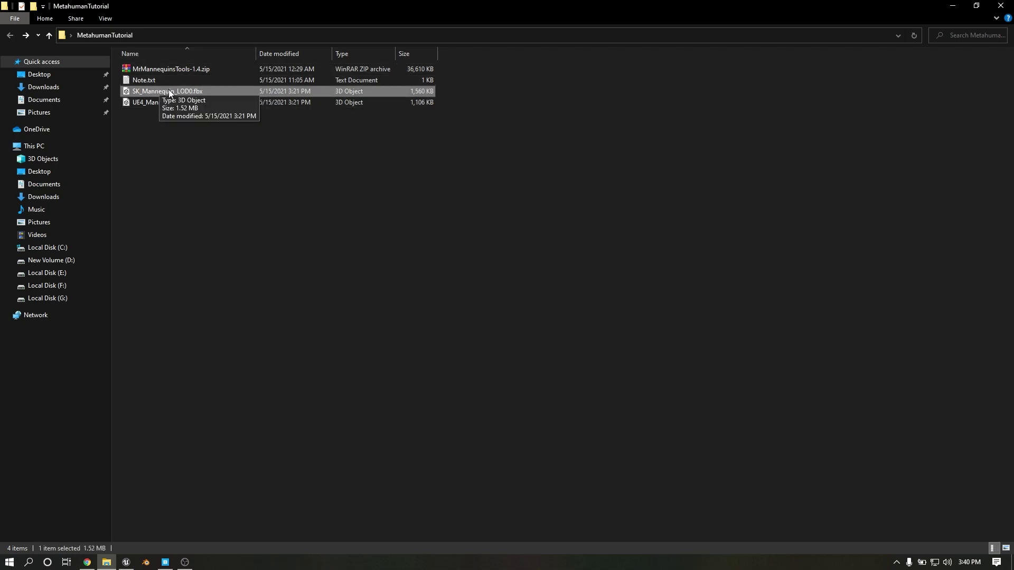
left_click(952, 6)
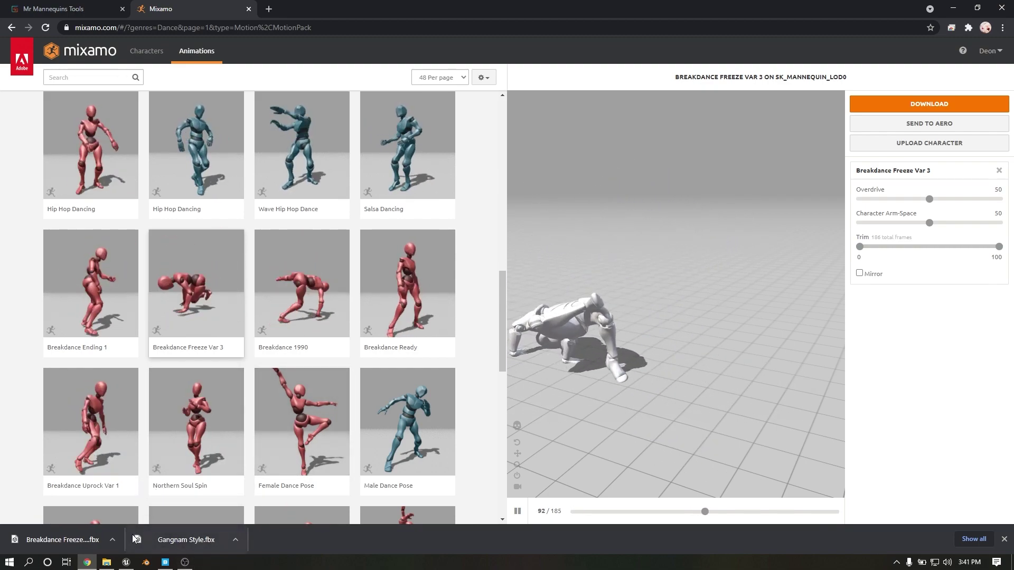
Step: Return to the Unreal Engine editor showing the imported Breakdance_Freeze_Var_3 in the Mixamo folder
left_click(125, 563)
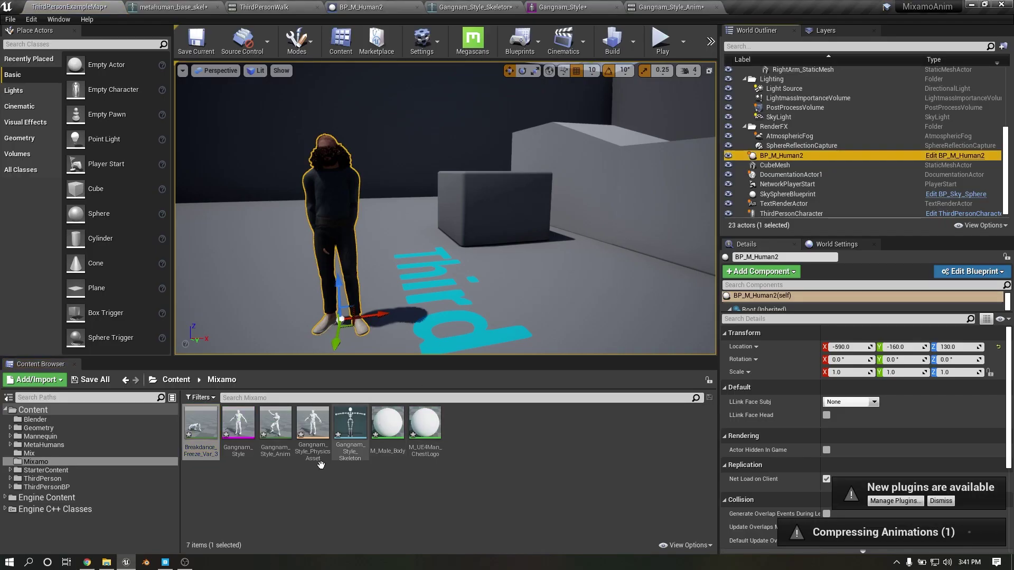
Step: Duplicate Breakdance_Freeze_Var_3 and retarget the copy to metahuman_base_skel
right_click(197, 428)
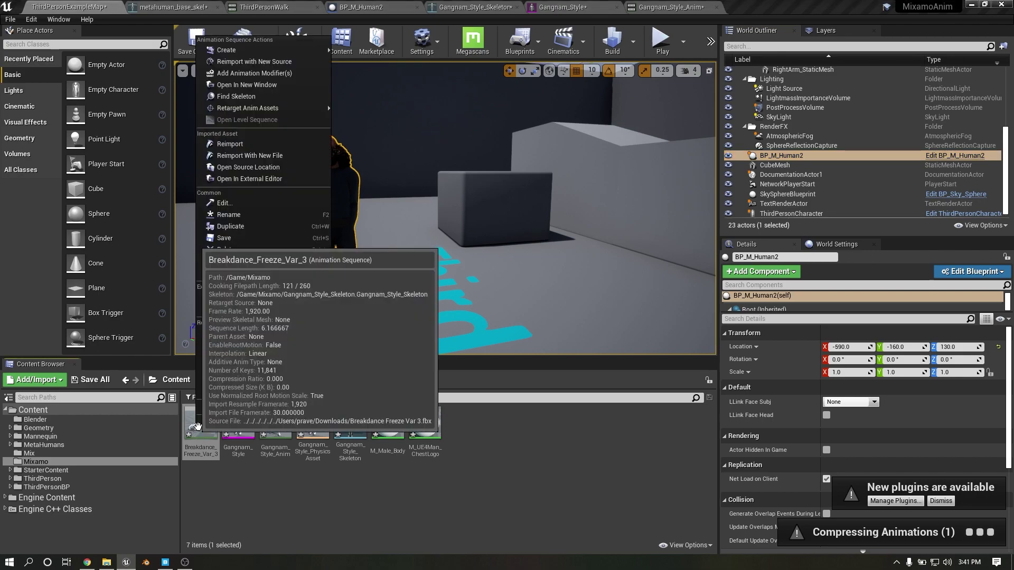
mouse_move(270, 108)
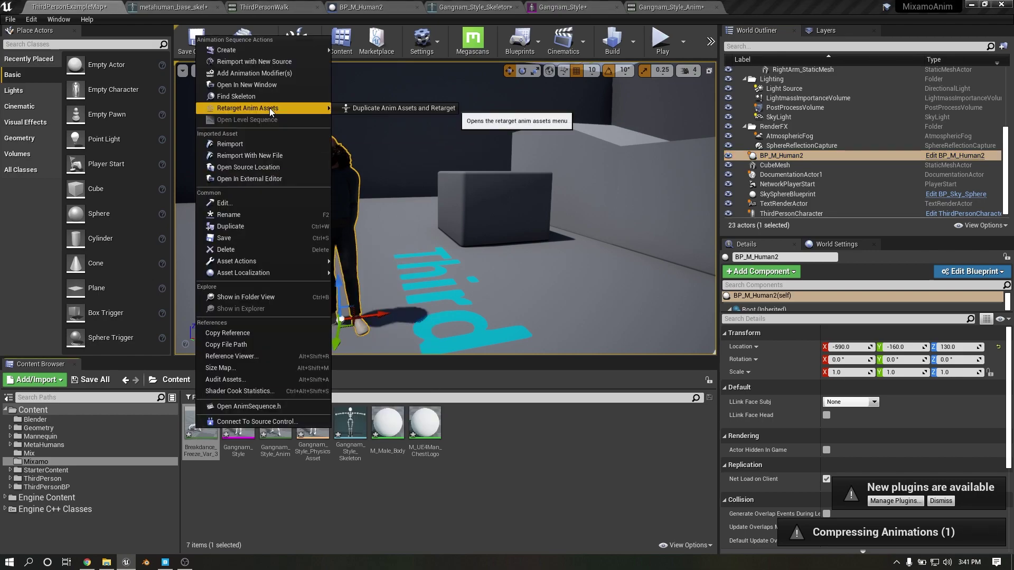
left_click(363, 109)
left_click(321, 207)
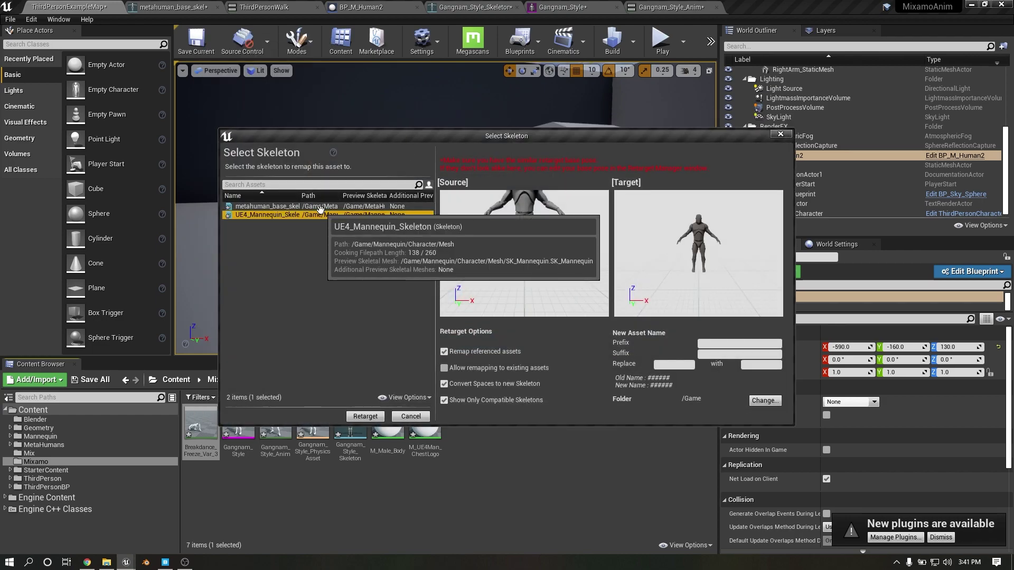
left_click(365, 417)
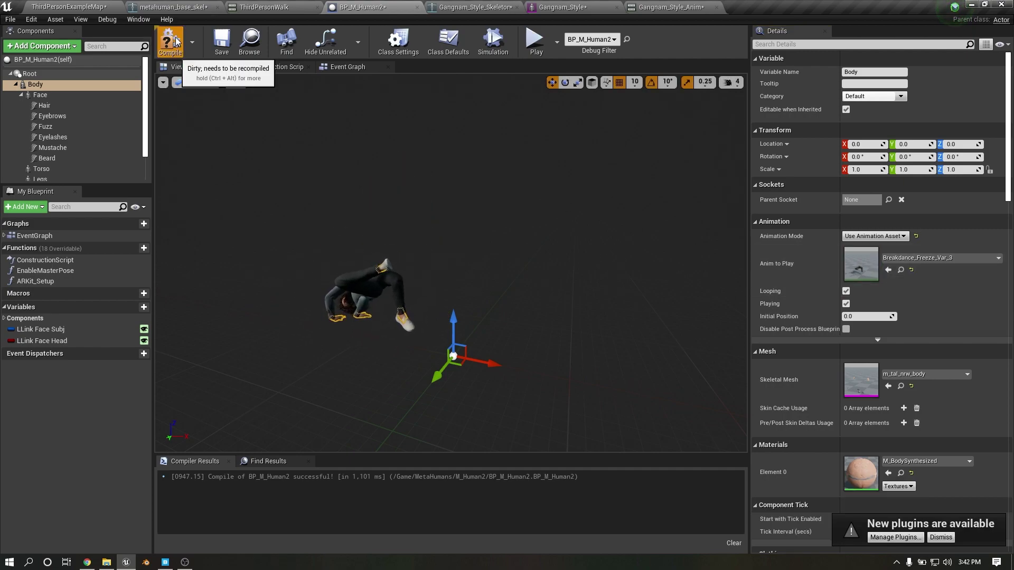
Step: Play-test ThirdPersonExampleMap, walking the mannequin around the breakdancing MetaHuman, then fly the view toward it
left_click(72, 7)
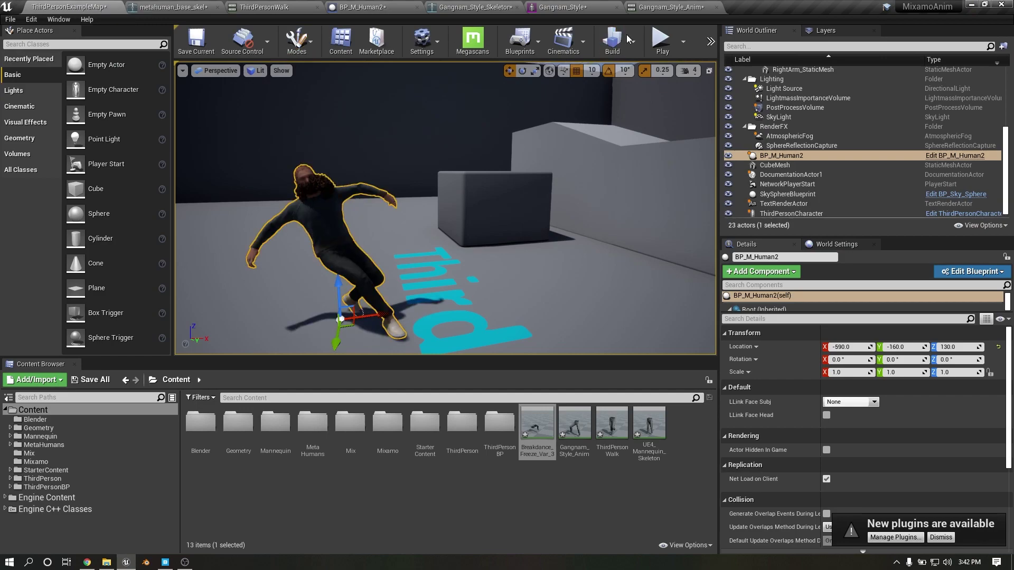
left_click(660, 40)
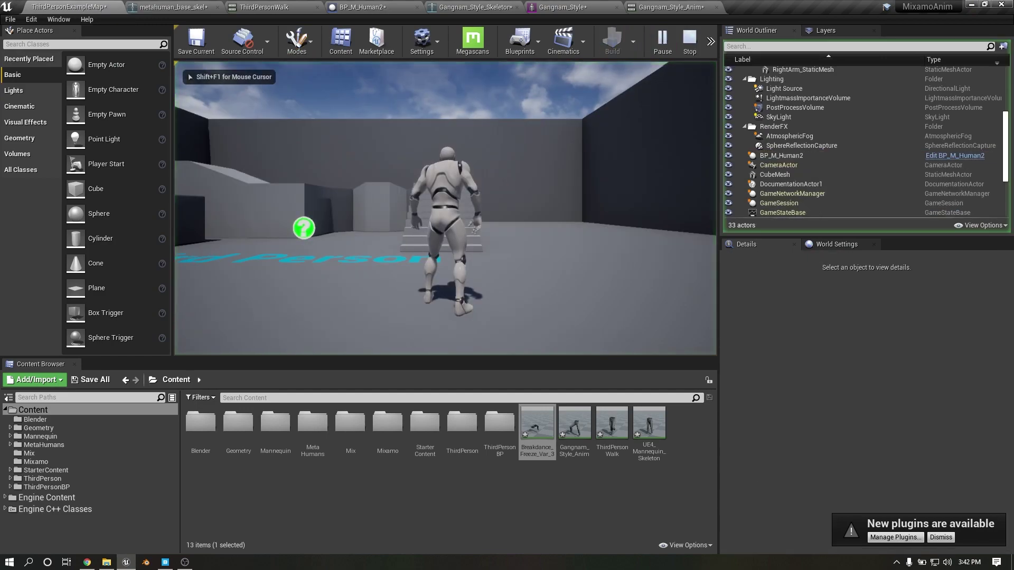
key("w")
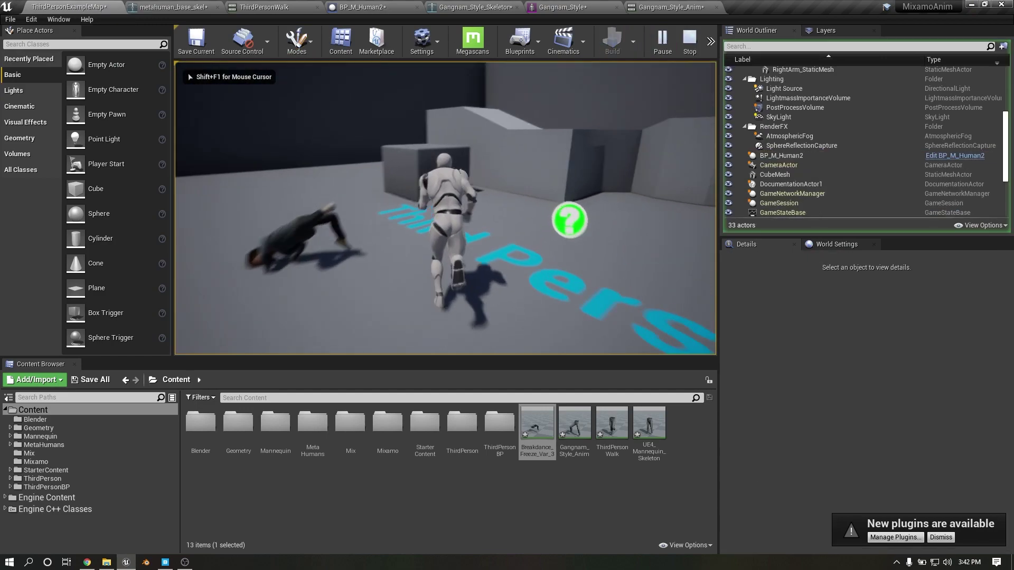
key("s")
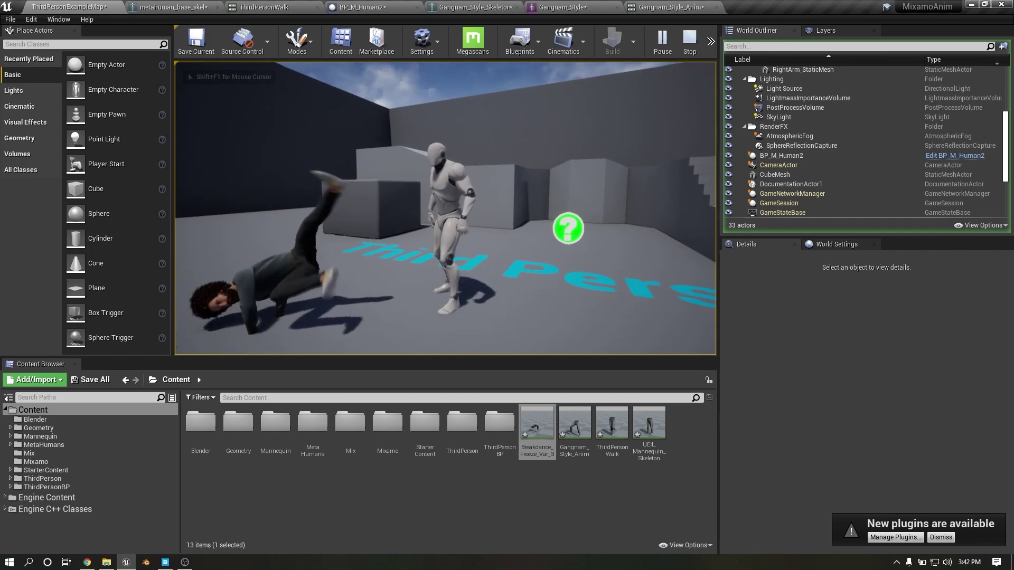
key("a")
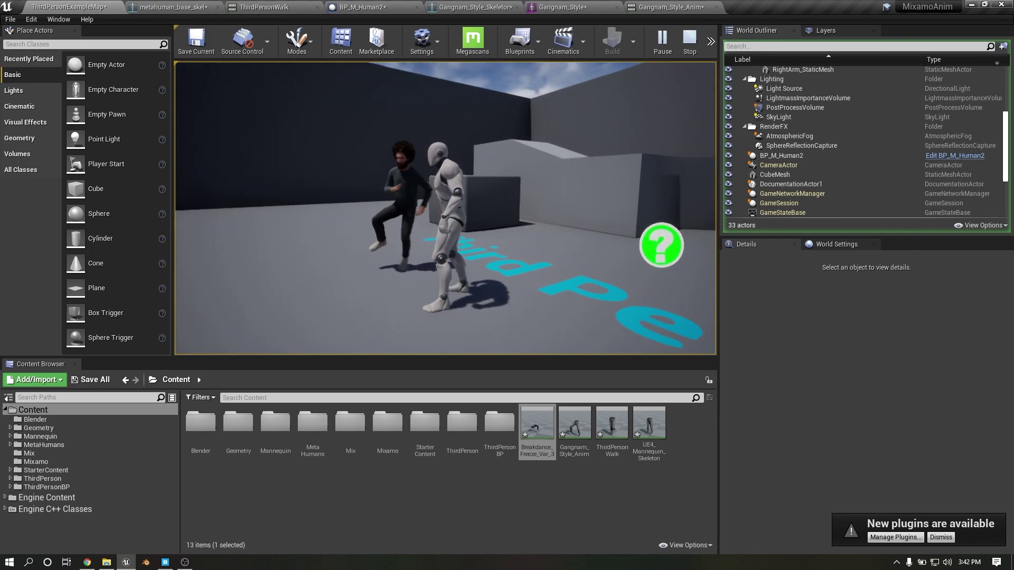
key("s")
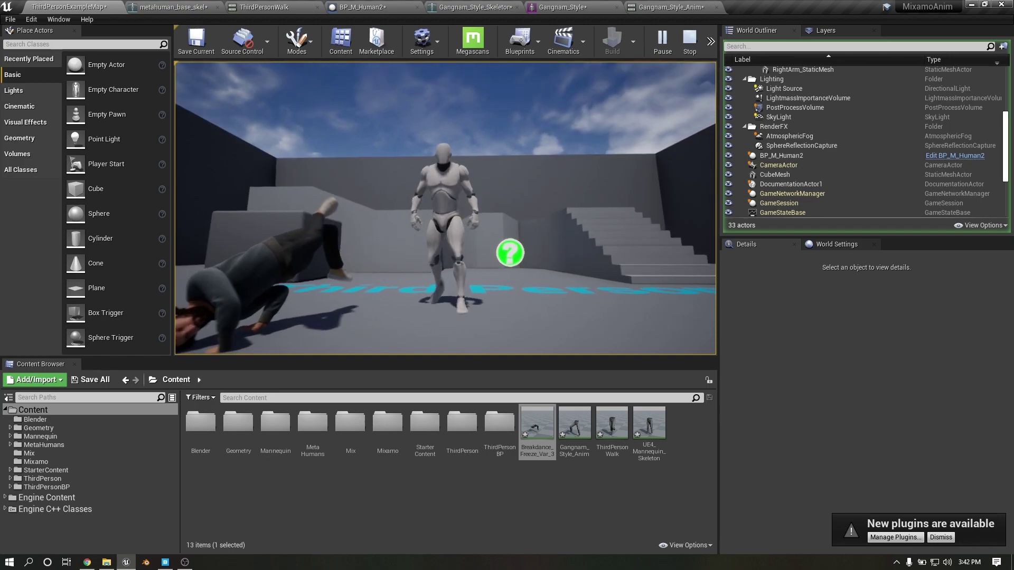
key("d")
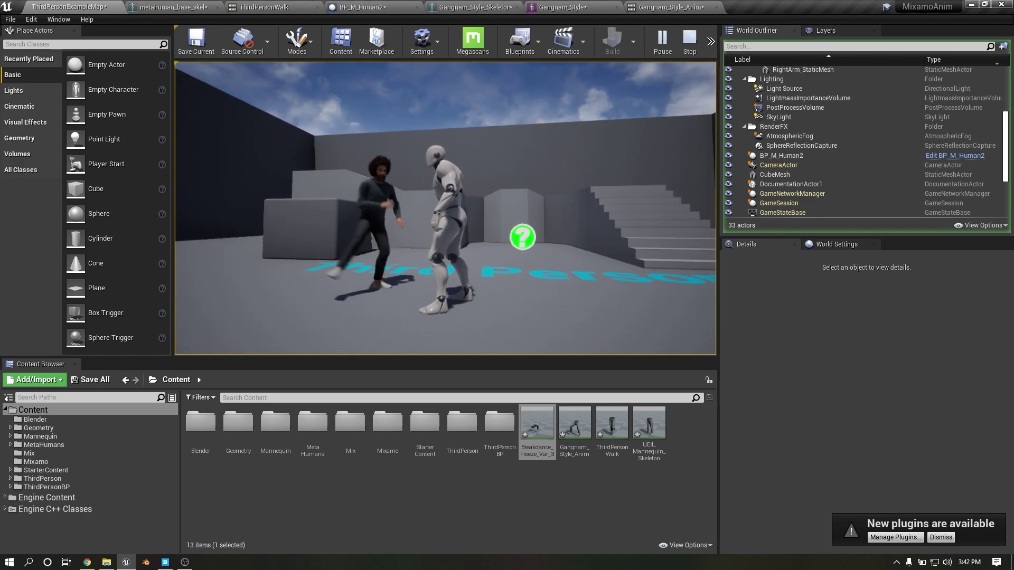
key("Escape")
right_click_drag(483, 205, 454, 209)
Step: Create a level sequence saved as NewLevelSequence and add BP_M_Human2 to it
left_click(582, 41)
left_click(585, 69)
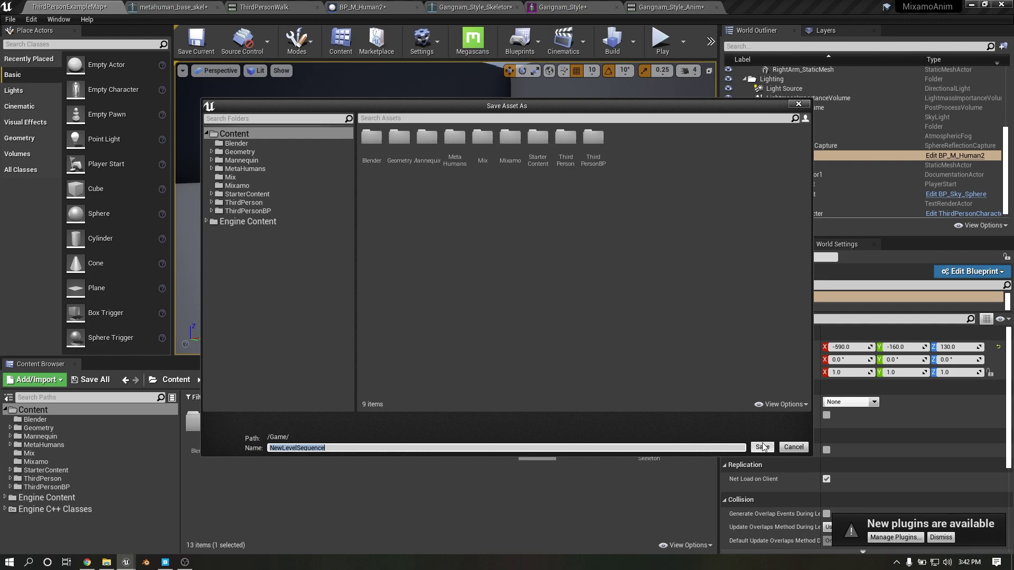
left_click(763, 447)
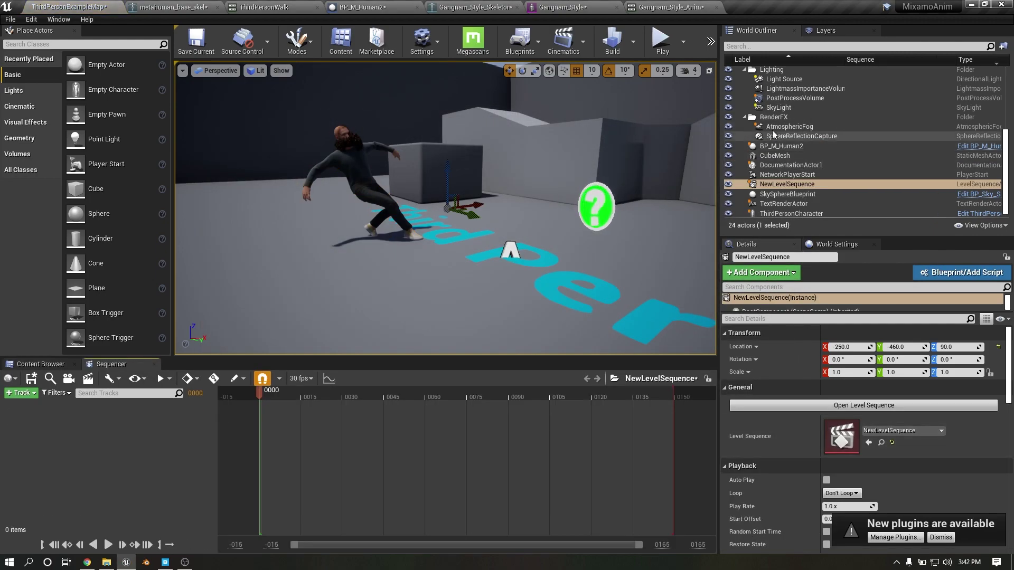
left_click_drag(775, 108, 139, 481)
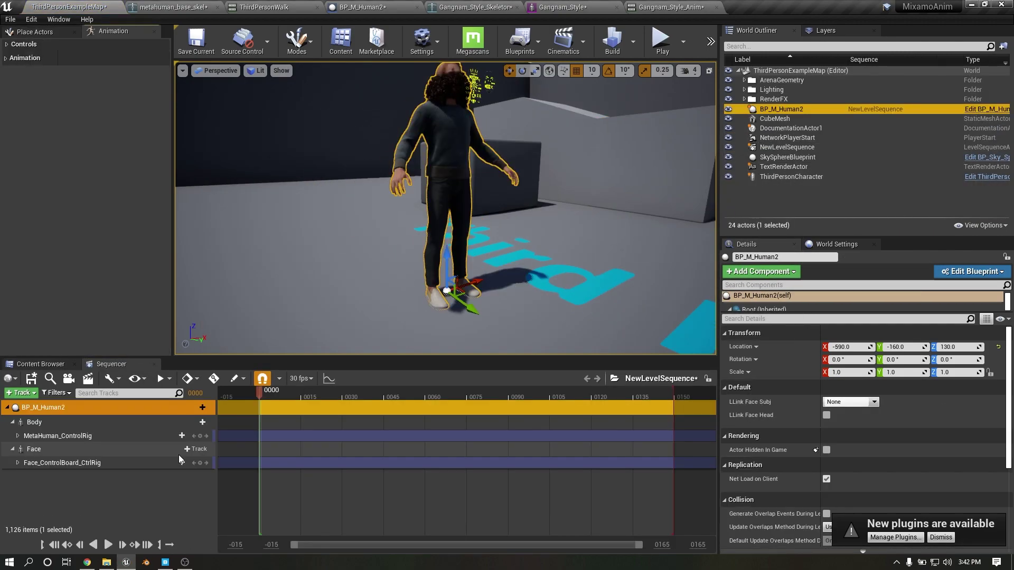
Step: Delete the MetaHuman_ControlRig track from BP_M_Human2's Body
left_click(18, 436)
left_click(18, 436)
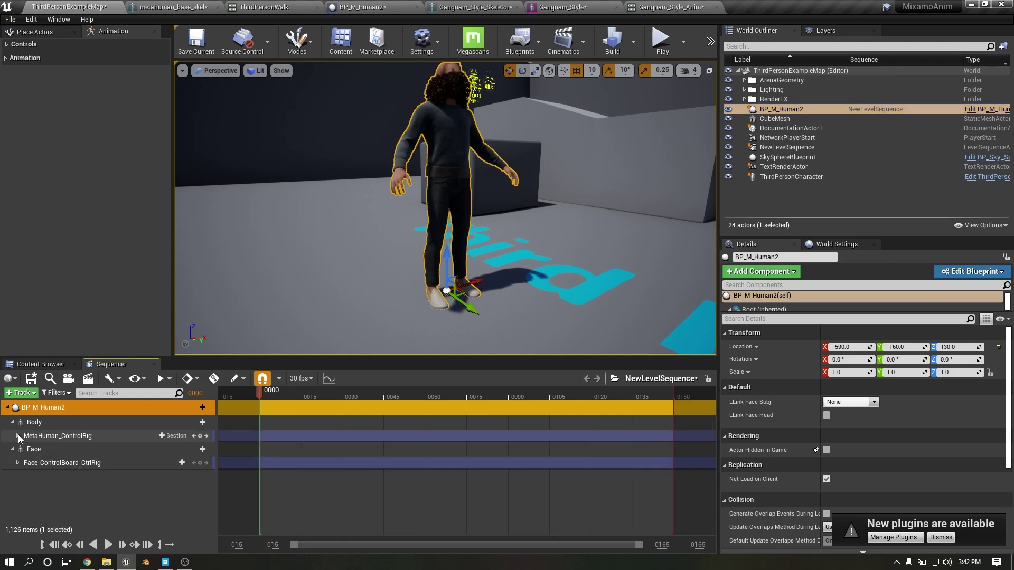
left_click(58, 436)
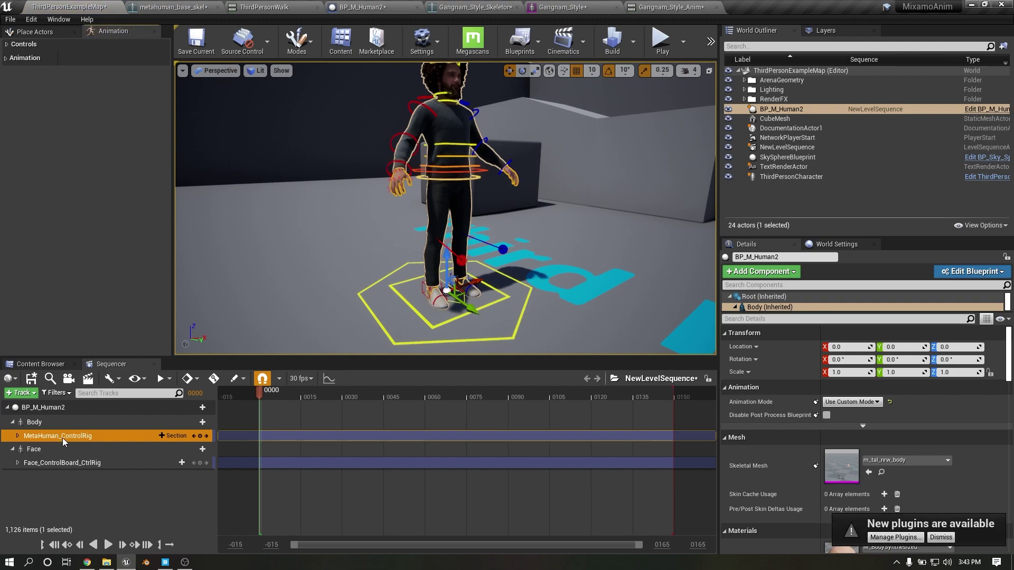
key("Delete")
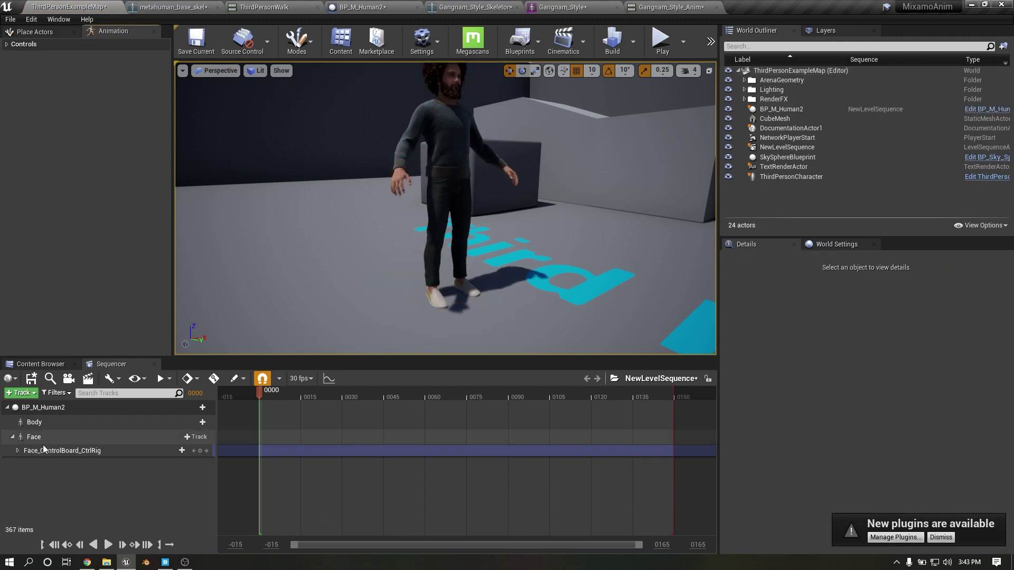
left_click(43, 450)
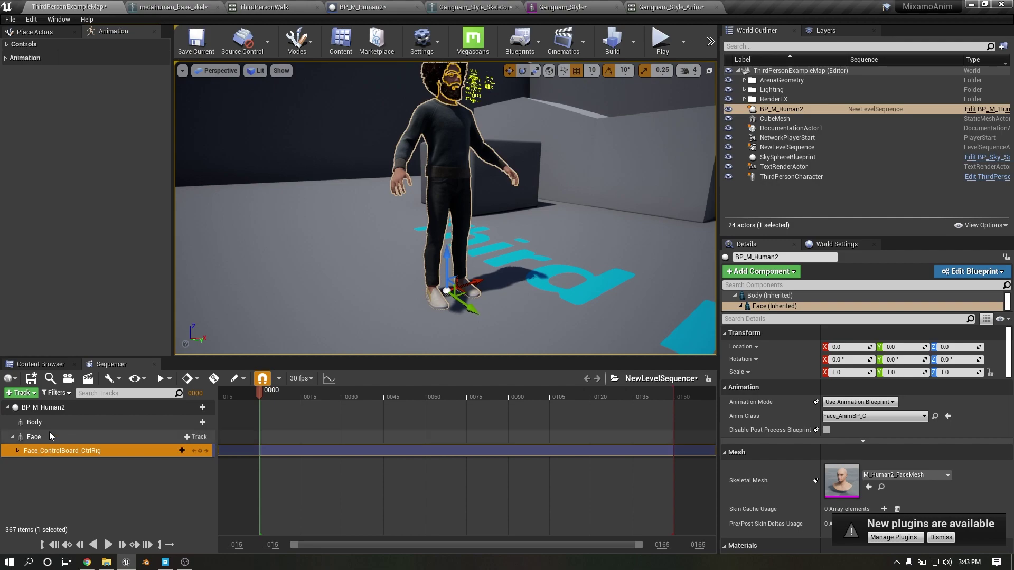
Step: Add a ThirdPersonWalk animation track to the Body and move the playhead to frame 0029
left_click(47, 427)
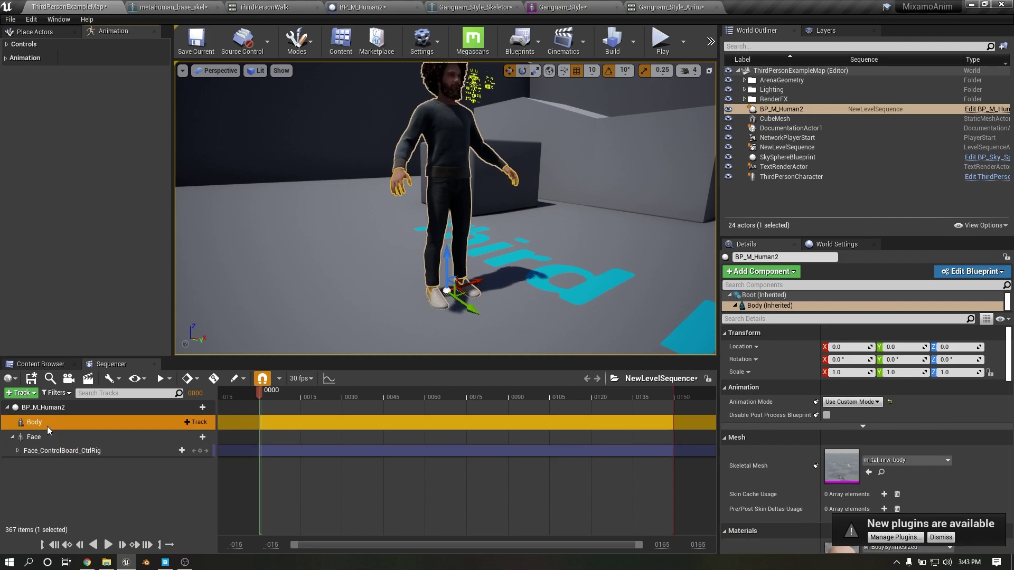
left_click(195, 422)
mouse_move(259, 131)
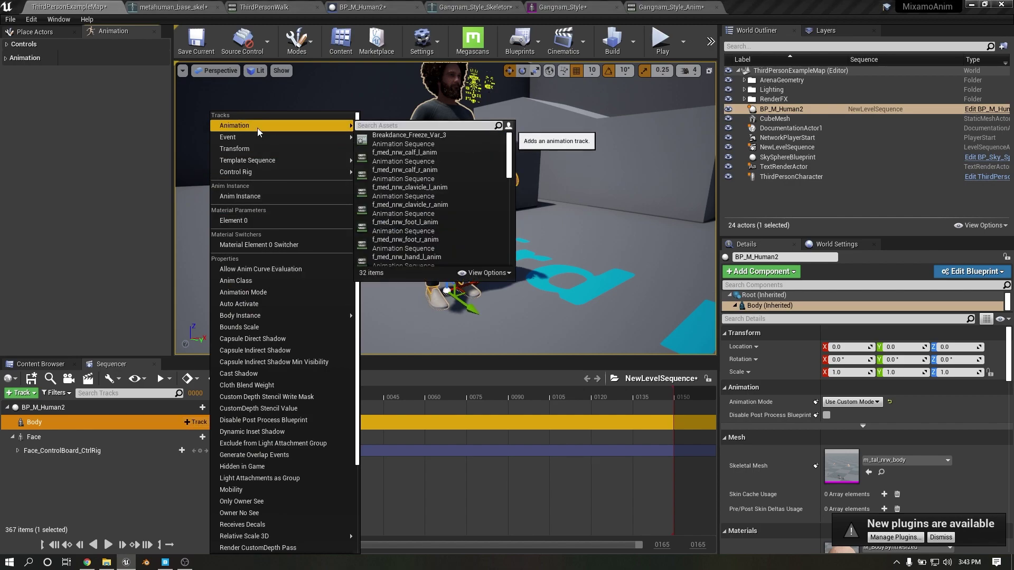
left_click_drag(504, 147, 498, 257)
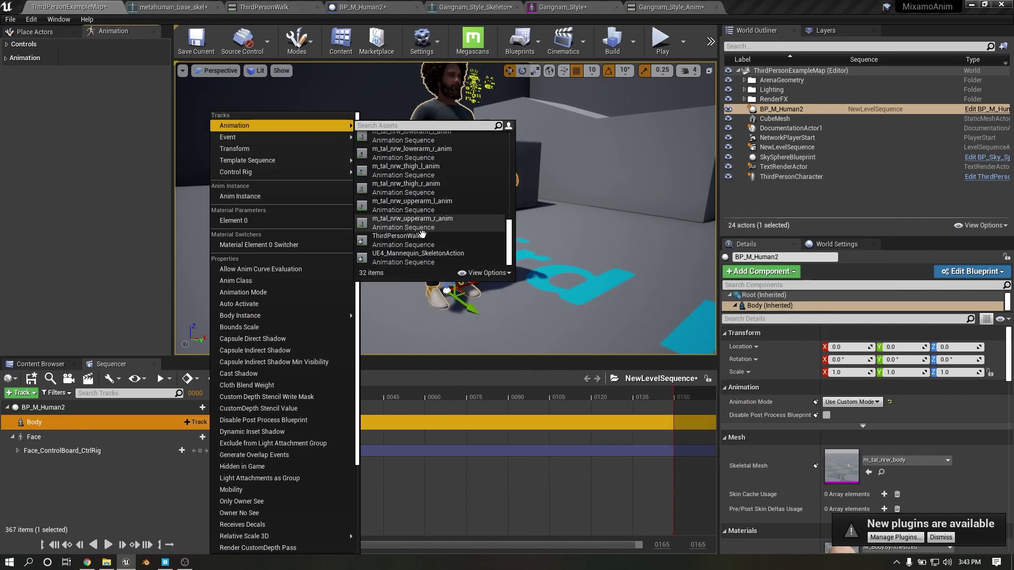
left_click(422, 236)
left_click_drag(264, 397, 661, 429)
Step: Add Gangnam_Style_Anim to the Body at frame 0029
left_click(199, 422)
mouse_move(334, 133)
type("ga")
left_click(407, 139)
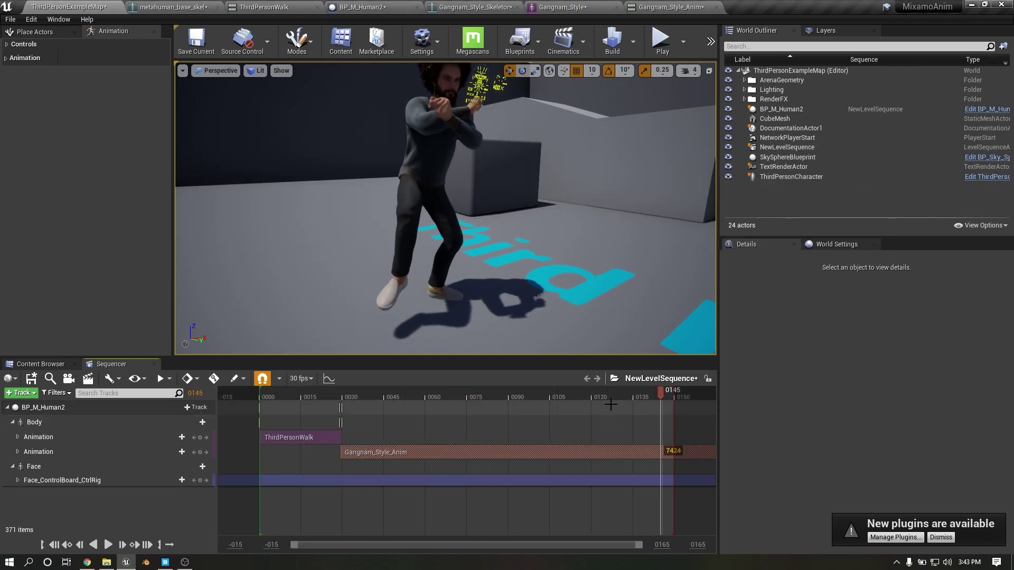